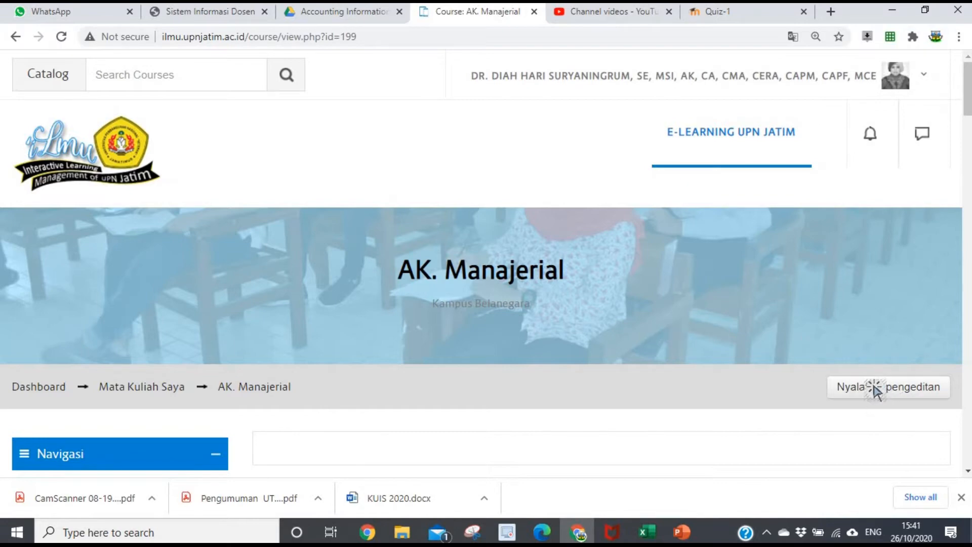
- Turn on editing for the AK. Manajerial course and go to its UAS section
{"action": "scroll", "coordinate": [875, 397], "scroll_direction": "down", "scroll_amount": 1}
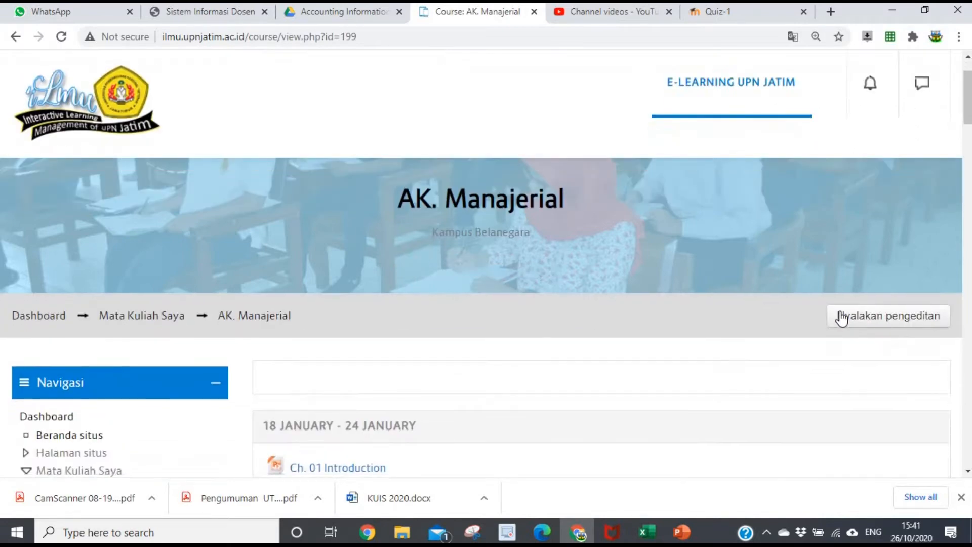
{"action": "left_click", "coordinate": [888, 319]}
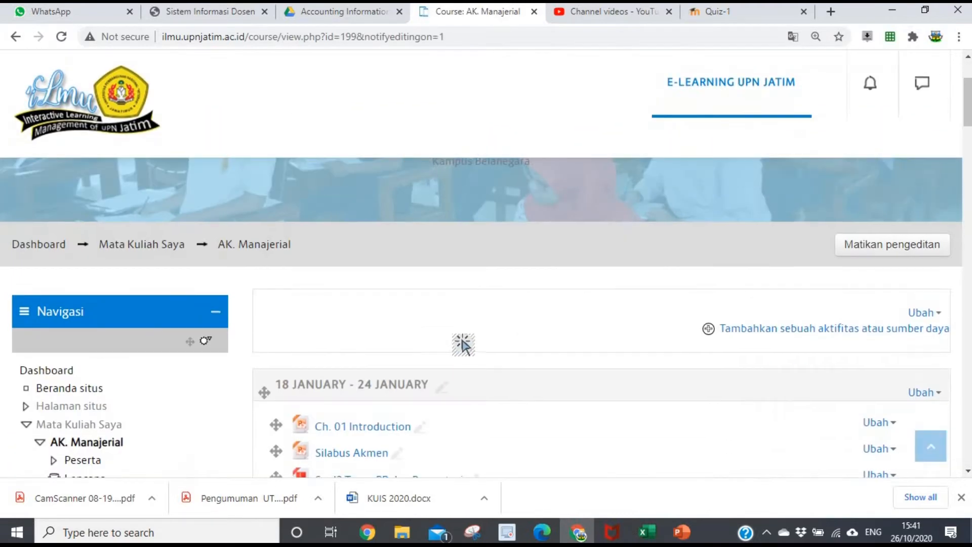
{"action": "scroll", "coordinate": [463, 341], "scroll_direction": "down", "scroll_amount": 2}
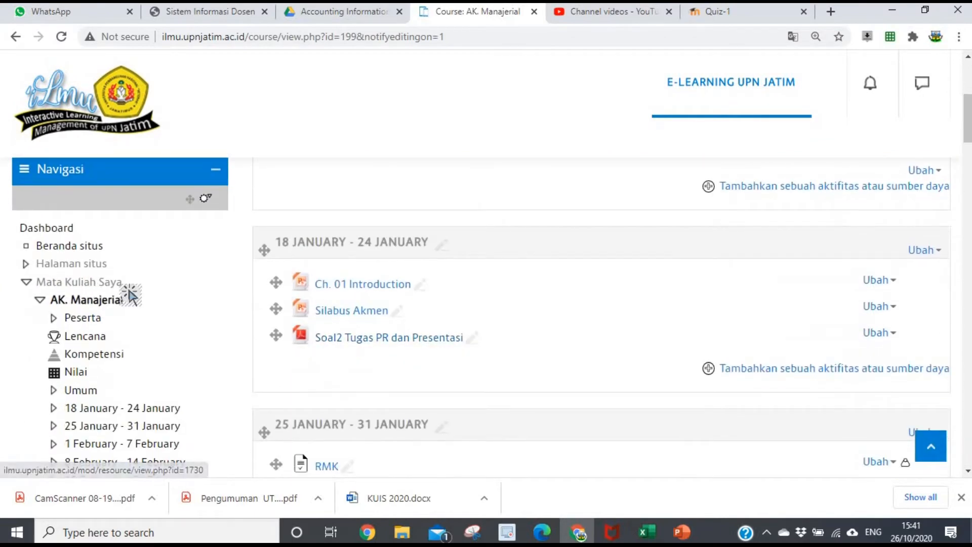
{"action": "scroll", "coordinate": [102, 284], "scroll_direction": "down", "scroll_amount": 3}
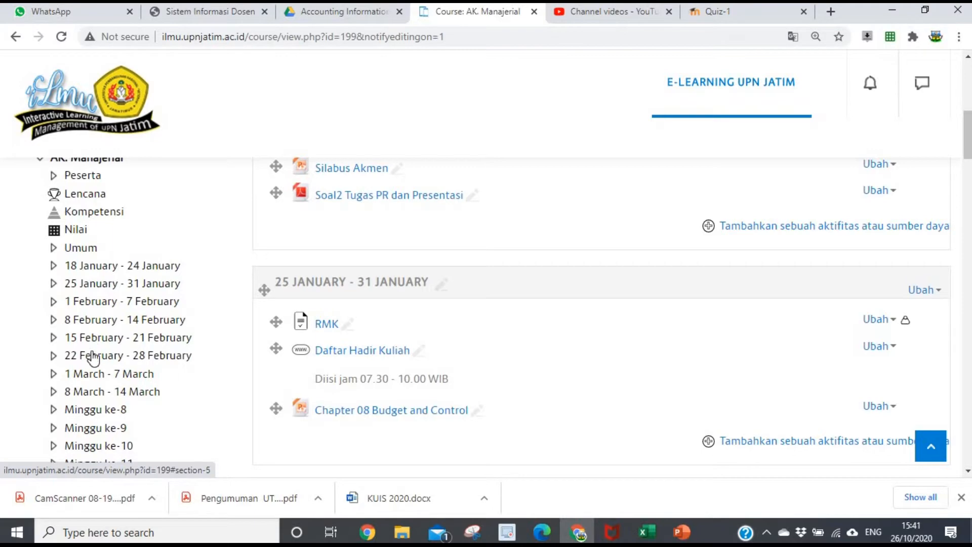
{"action": "scroll", "coordinate": [91, 356], "scroll_direction": "down", "scroll_amount": 3}
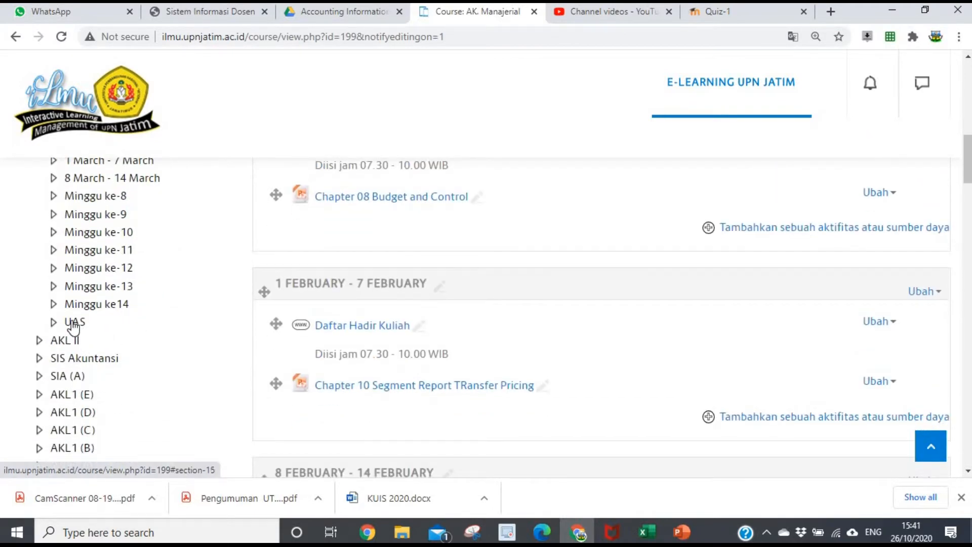
{"action": "left_click", "coordinate": [73, 323]}
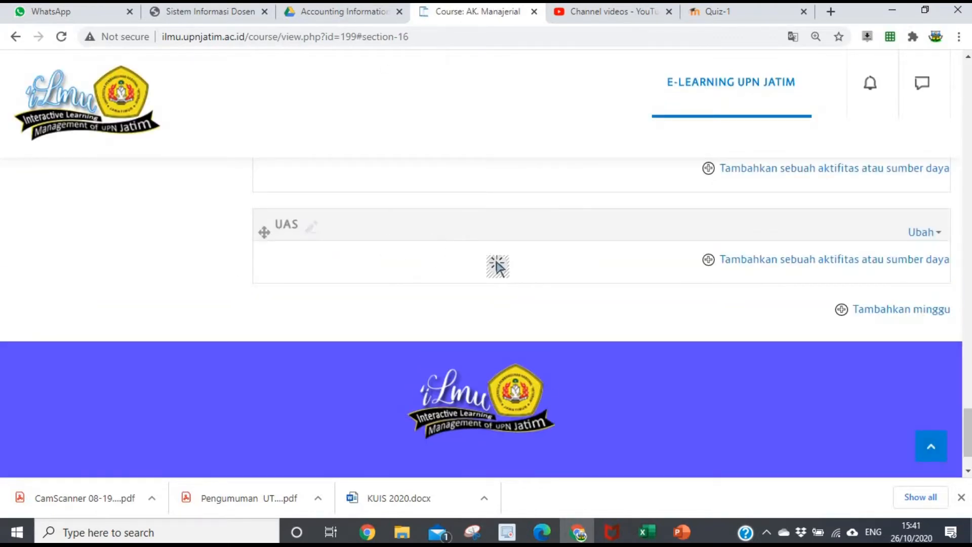
- Add a new Kuis activity to the UAS section
{"action": "left_click", "coordinate": [795, 261]}
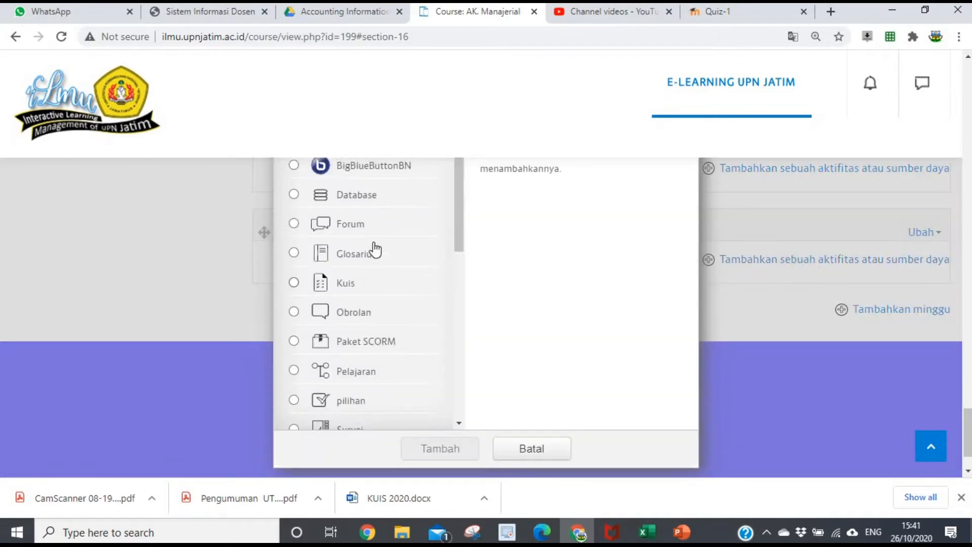
{"action": "scroll", "coordinate": [383, 266], "scroll_direction": "down", "scroll_amount": 2}
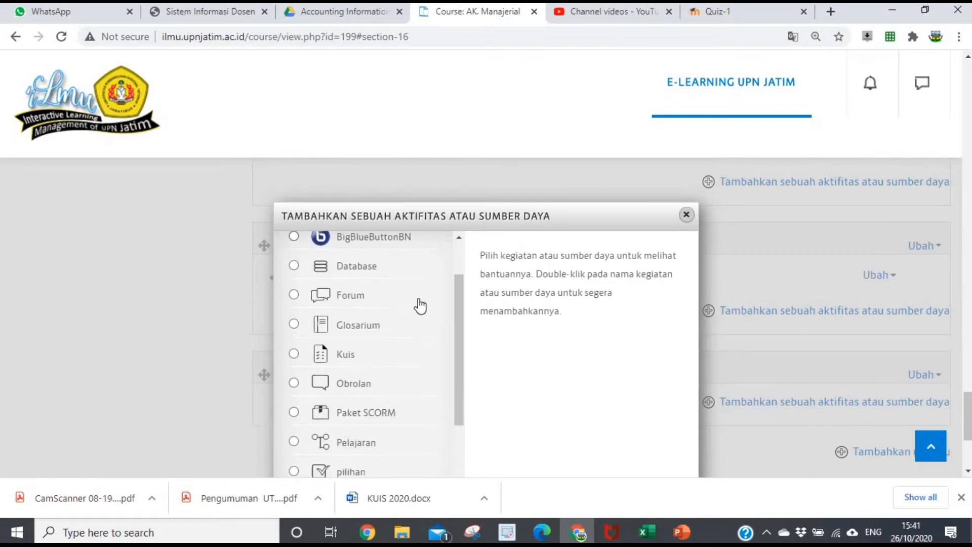
{"action": "scroll", "coordinate": [438, 364], "scroll_direction": "down", "scroll_amount": 5}
{"action": "scroll", "coordinate": [412, 390], "scroll_direction": "up", "scroll_amount": 2}
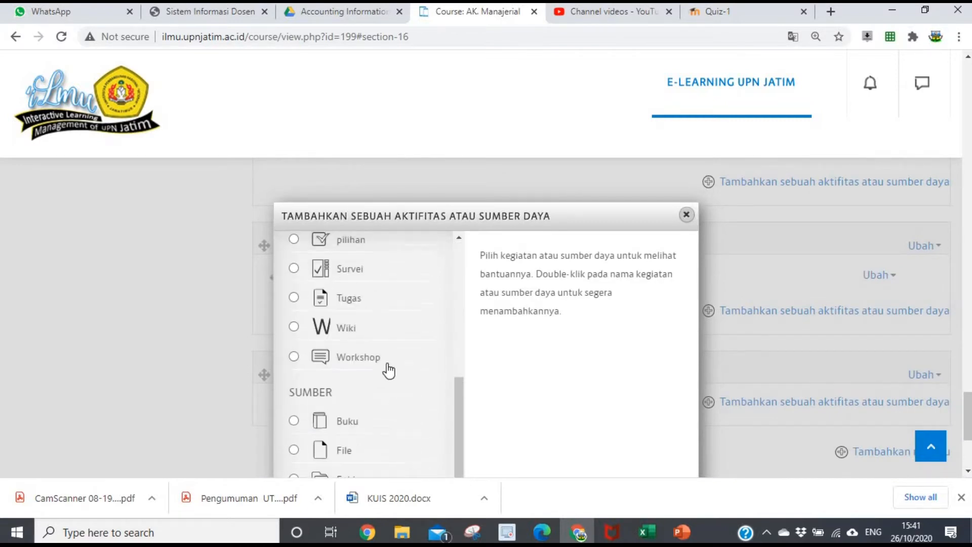
{"action": "scroll", "coordinate": [377, 357], "scroll_direction": "up", "scroll_amount": 3}
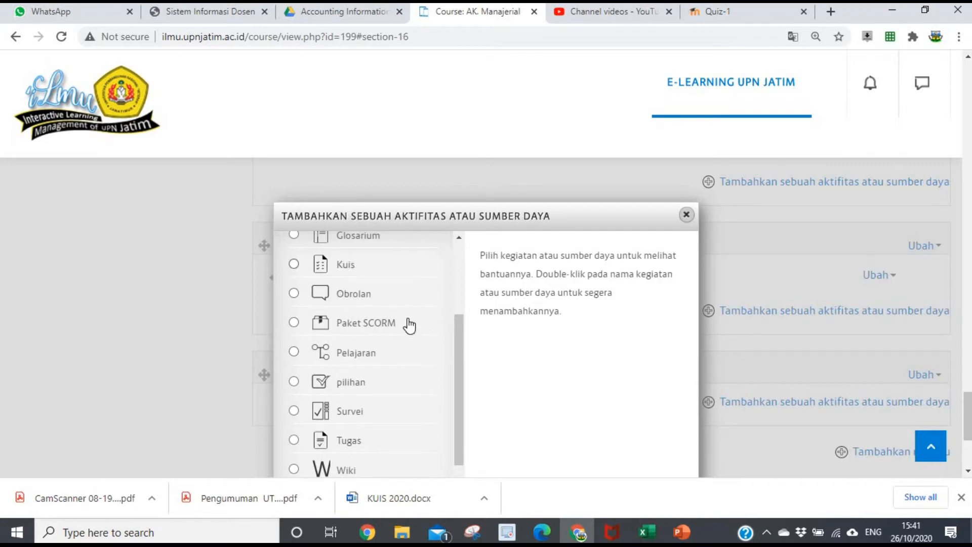
{"action": "scroll", "coordinate": [371, 356], "scroll_direction": "down", "scroll_amount": 1}
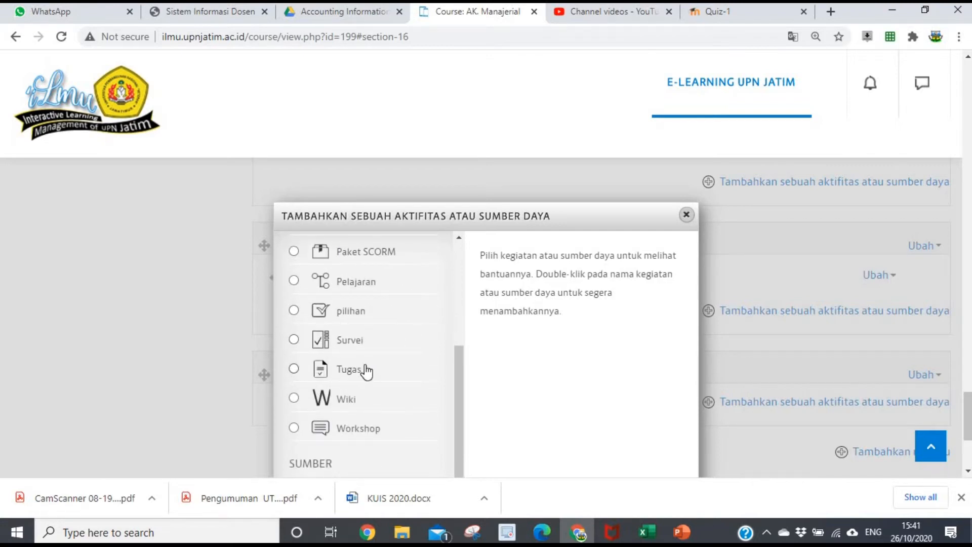
{"action": "scroll", "coordinate": [377, 327], "scroll_direction": "up", "scroll_amount": 2}
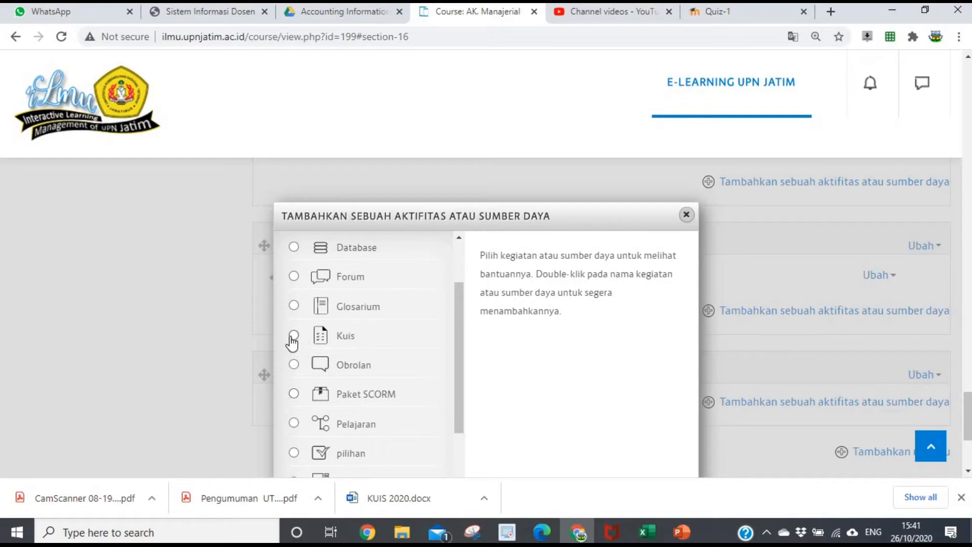
{"action": "left_click", "coordinate": [293, 336]}
{"action": "scroll", "coordinate": [553, 400], "scroll_direction": "down", "scroll_amount": 2}
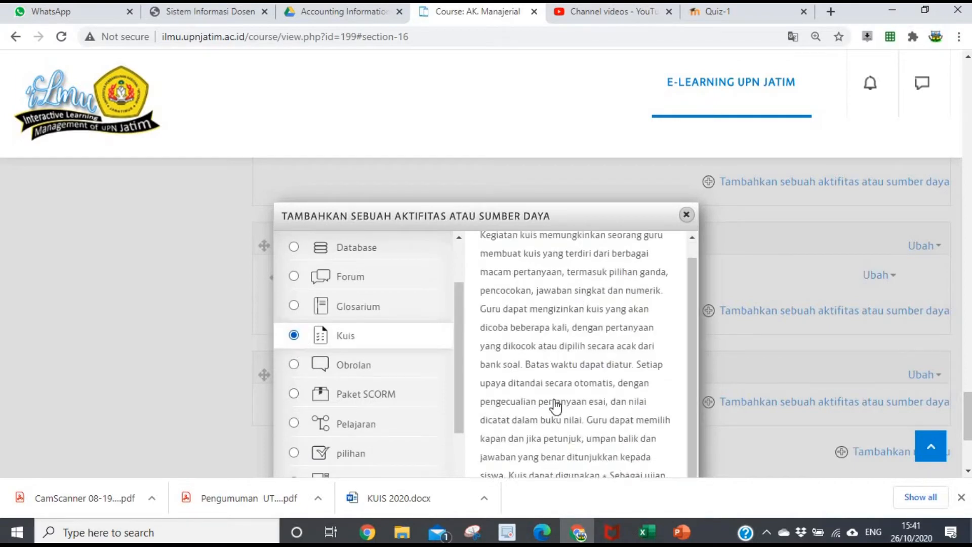
{"action": "scroll", "coordinate": [534, 403], "scroll_direction": "down", "scroll_amount": 4}
{"action": "left_click", "coordinate": [445, 384]}
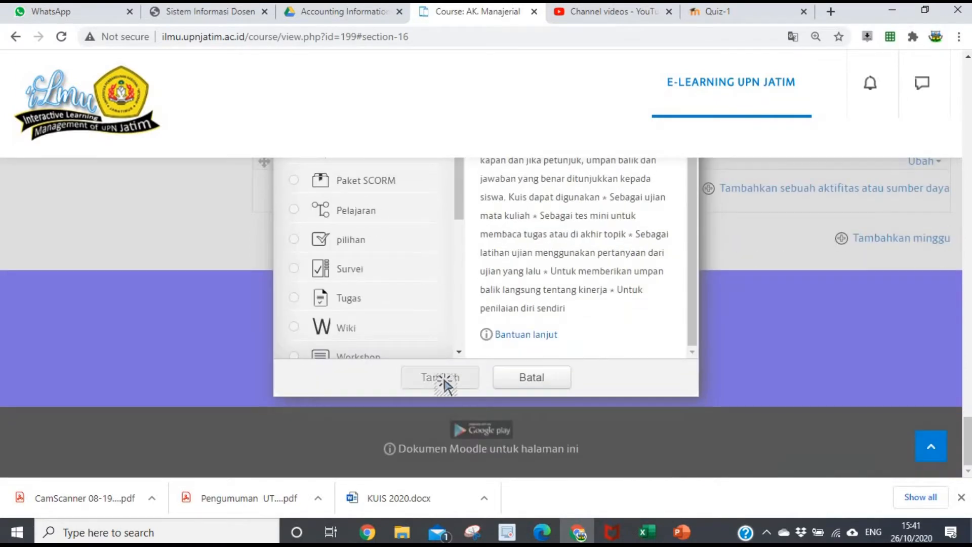
- Name the new quiz "UAS Essay1"
{"action": "scroll", "coordinate": [587, 328], "scroll_direction": "down", "scroll_amount": 4}
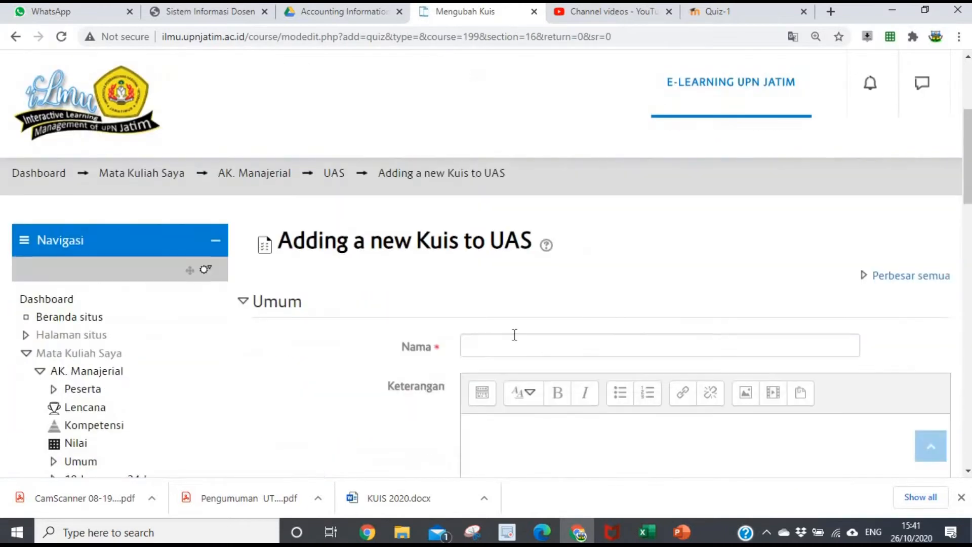
{"action": "left_click", "coordinate": [476, 345]}
{"action": "type", "text": "UAS"}
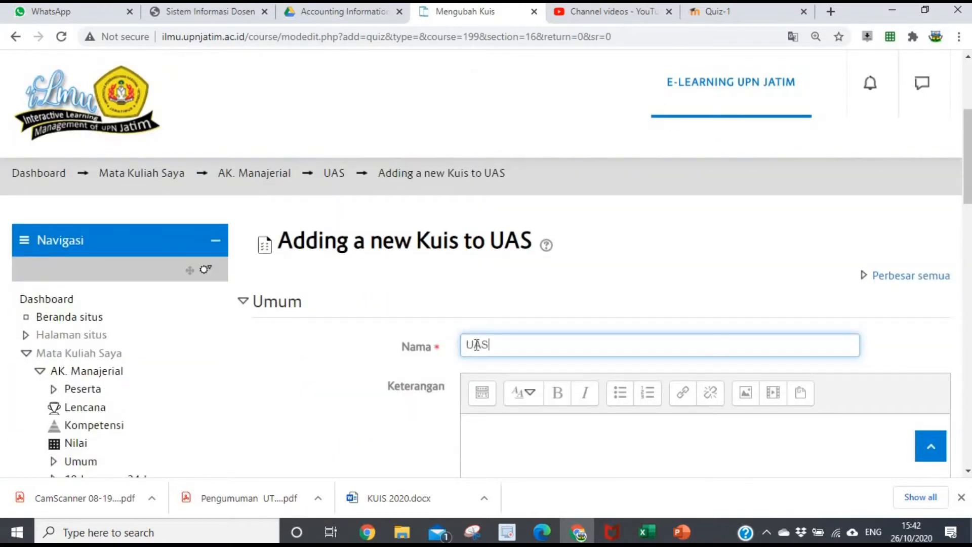
{"action": "type", "text": " Essay1"}
- Begin the quiz description with the text "UAS dikerjakan mulai jam"
{"action": "scroll", "coordinate": [530, 329], "scroll_direction": "down", "scroll_amount": 3}
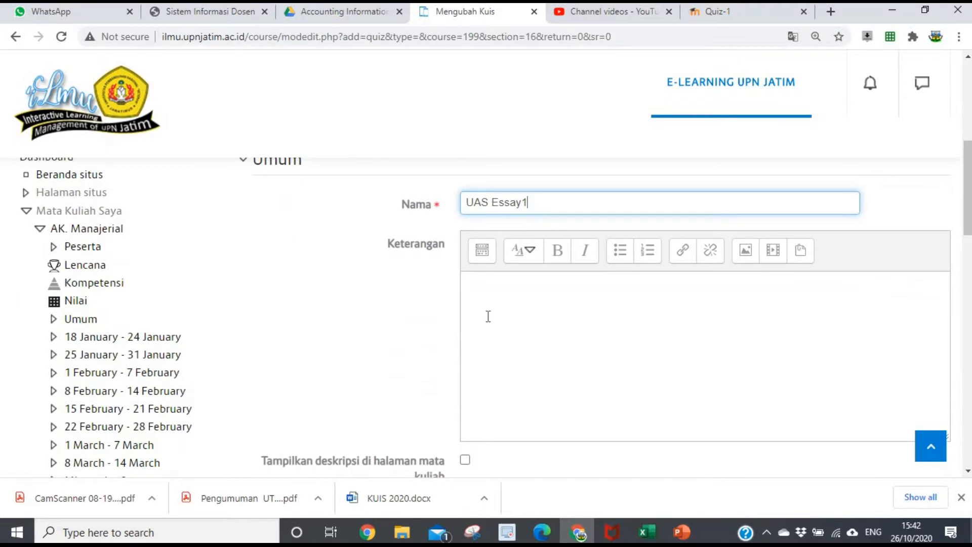
{"action": "left_click", "coordinate": [539, 292]}
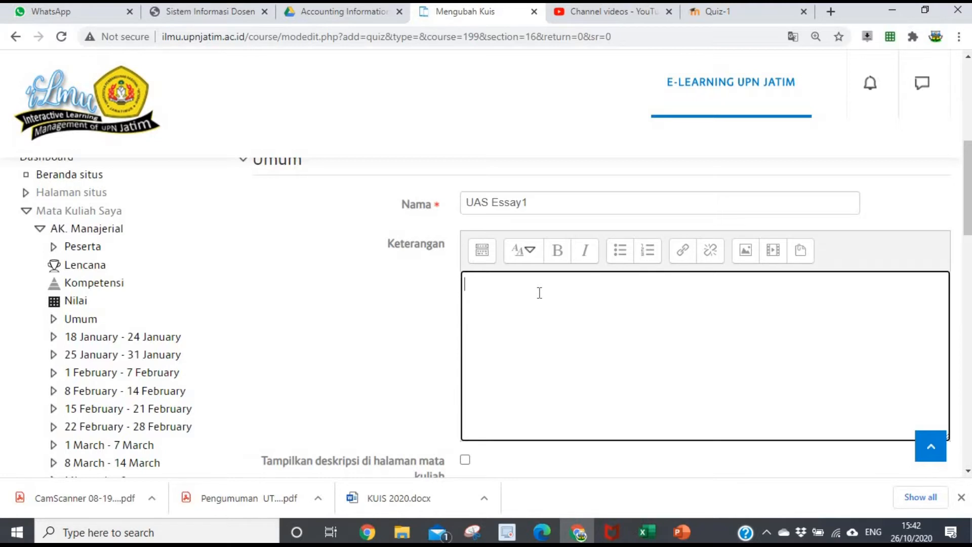
{"action": "type", "text": "UAS diks"}
{"action": "type", "text": "ejakan"}
{"action": "key", "text": "BackSpace"}
{"action": "key", "text": "BackSpace"}
{"action": "key", "text": "BackSpace"}
{"action": "key", "text": "BackSpace"}
{"action": "key", "text": "BackSpace"}
{"action": "key", "text": "BackSpace"}
{"action": "type", "text": "erjakan mulai jam "}
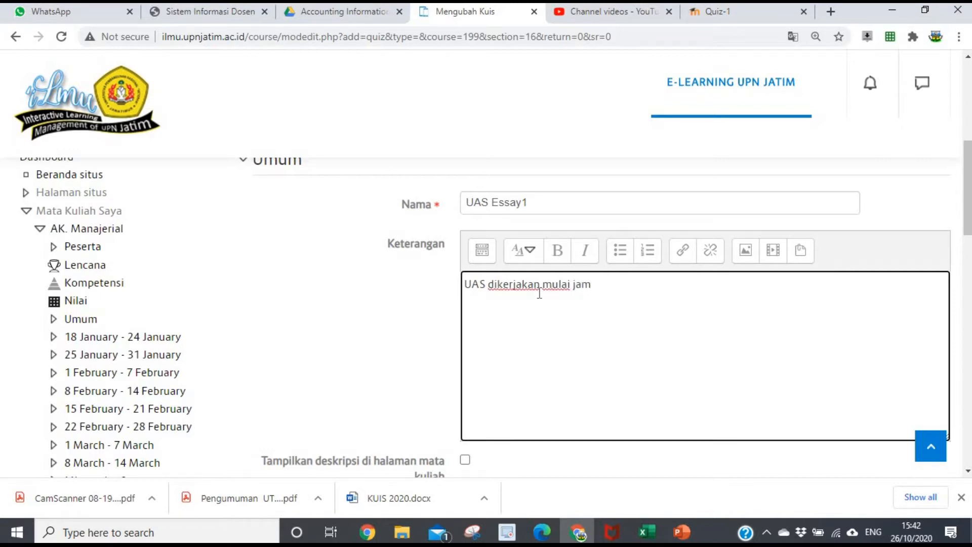
- Add the time range "15.50-16.50" at the end of the quiz description
{"action": "type", "text": "15.50-16"}
{"action": "type", "text": "50"}
{"action": "key", "text": "BackSpace"}
{"action": "key", "text": "BackSpace"}
{"action": "type", "text": ".50"}
{"action": "key", "text": "Left"}
{"action": "key", "text": "BackSpace"}
{"action": "type", "text": "6"}
{"action": "key", "text": "BackSpace"}
{"action": "type", "text": "5"}
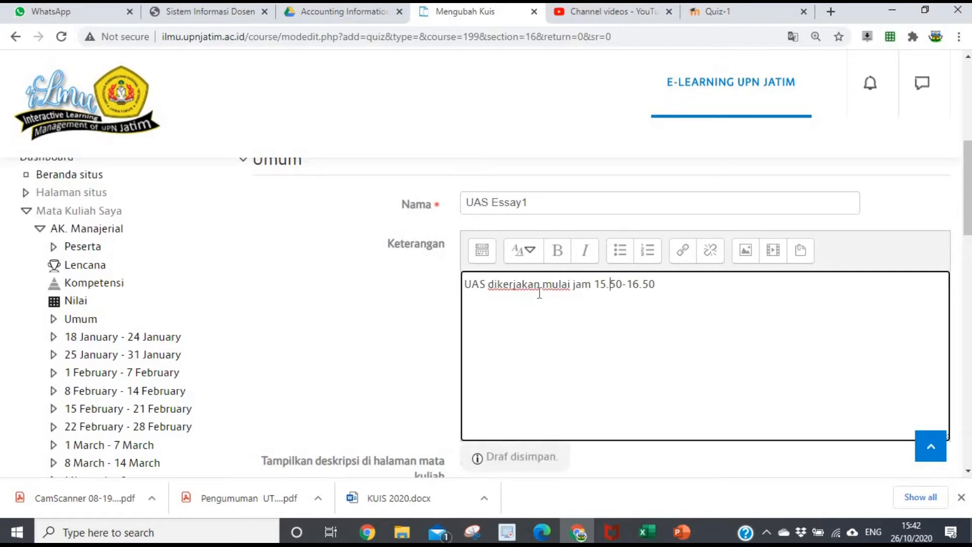
- Change the time range in the quiz description to 15.45-17.00
{"action": "key", "text": "Right"}
{"action": "key", "text": "shift+Right"}
{"action": "key", "text": "shift+Right"}
{"action": "type", "text": "45"}
{"action": "key", "text": "Right"}
{"action": "key", "text": "shift+Left"}
{"action": "type", "text": "5"}
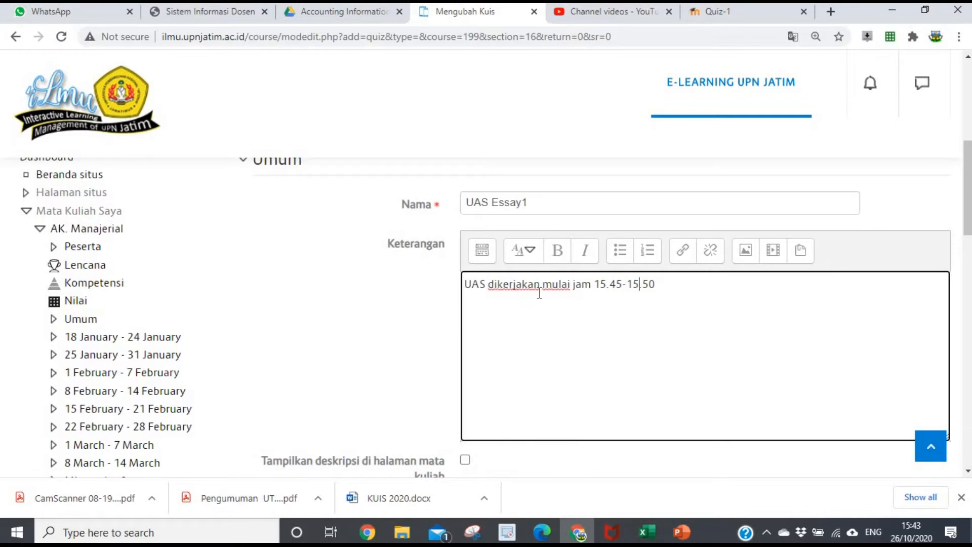
{"action": "key", "text": "Right"}
{"action": "key", "text": "shift+Right"}
{"action": "key", "text": "Left"}
{"action": "key", "text": "Left"}
{"action": "key", "text": "BackSpace"}
{"action": "type", "text": "7"}
{"action": "key", "text": "shift+Right"}
{"action": "type", "text": "0"}
- Complete the quiz description with "WIB. Unggah fime dengan nama file: UAS_Nama_NPM_Soal..."
{"action": "type", "text": " WIB. Ungg"}
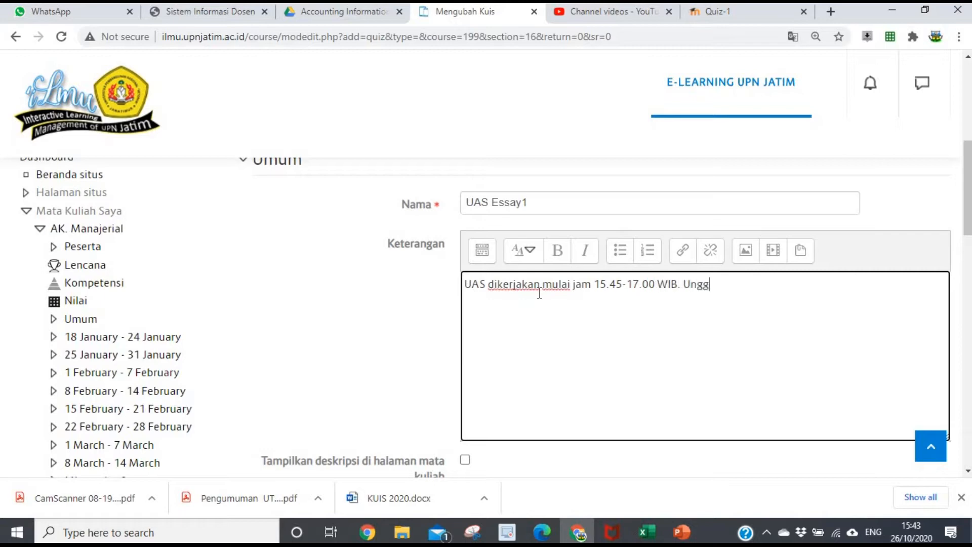
{"action": "type", "text": "ah fime dengan nama"}
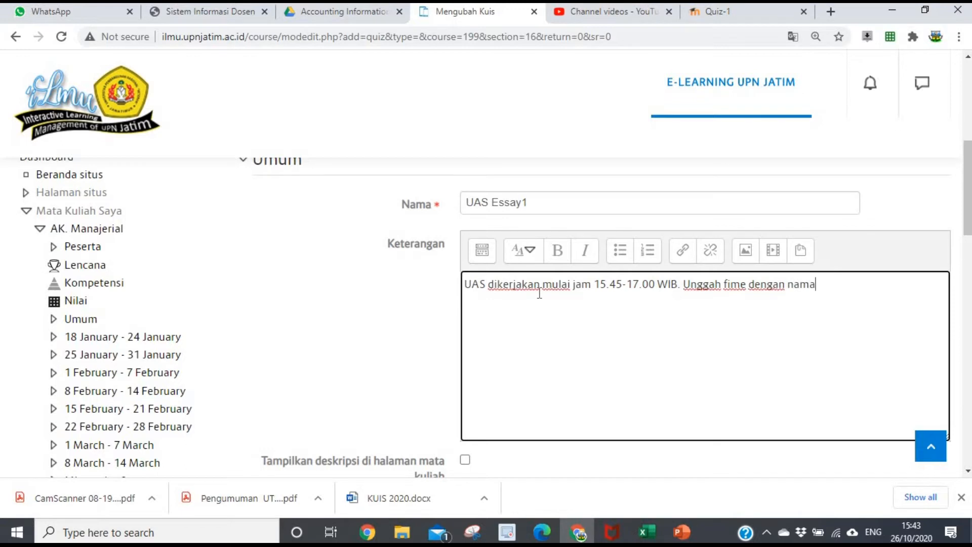
{"action": "type", "text": " file: UAS_Nama"}
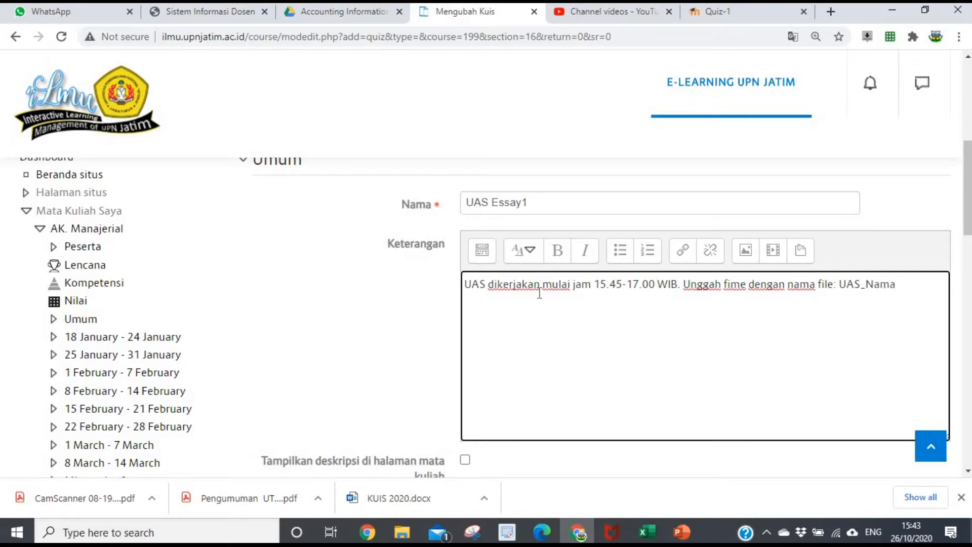
{"action": "type", "text": "_NPM_Soal"}
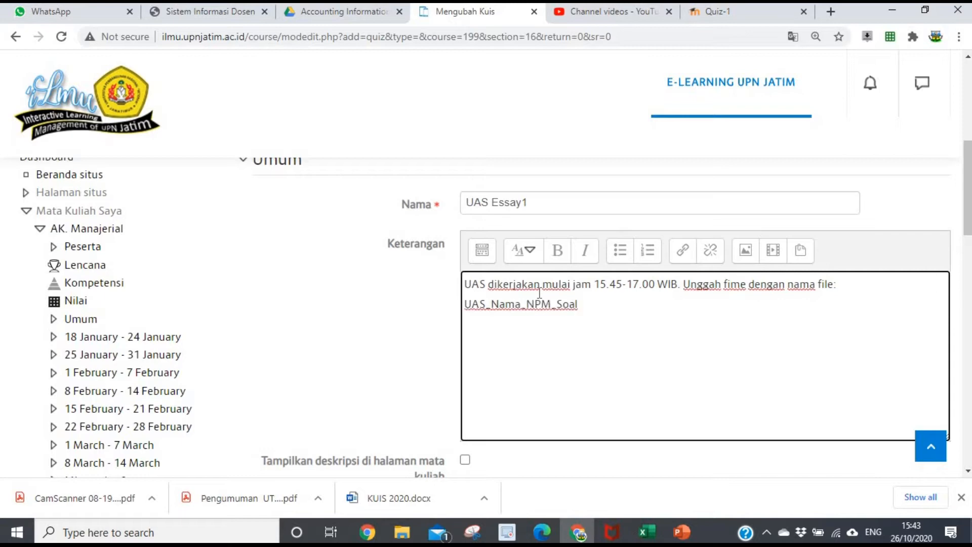
{"action": "type", "text": "..."}
- Enable showing the quiz description on the course page (Tampilkan deskripsi di halaman mata kuliah)
{"action": "scroll", "coordinate": [538, 316], "scroll_direction": "down", "scroll_amount": 2}
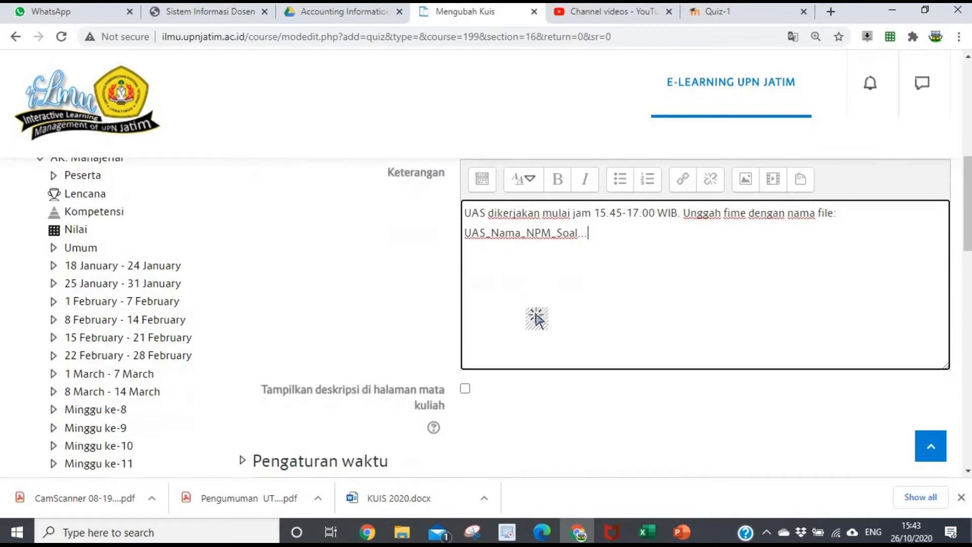
{"action": "scroll", "coordinate": [537, 318], "scroll_direction": "down", "scroll_amount": 3}
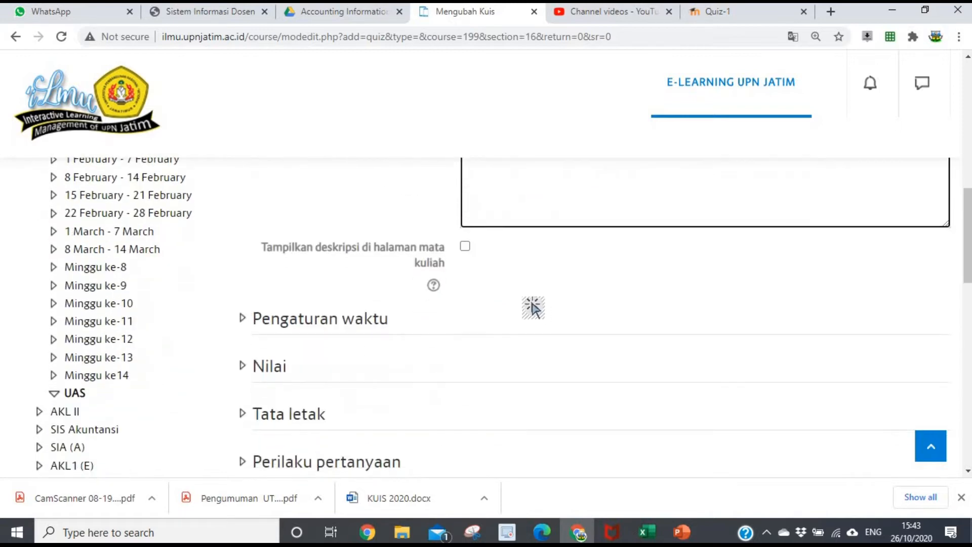
{"action": "left_click", "coordinate": [464, 247]}
{"action": "scroll", "coordinate": [540, 260], "scroll_direction": "up", "scroll_amount": 3}
{"action": "scroll", "coordinate": [499, 304], "scroll_direction": "down", "scroll_amount": 2}
{"action": "scroll", "coordinate": [330, 324], "scroll_direction": "down", "scroll_amount": 2}
- Expand the time settings (Pengaturan waktu) and activate both the Buka Kuis and Tutup Kuis dates
{"action": "left_click", "coordinate": [326, 319]}
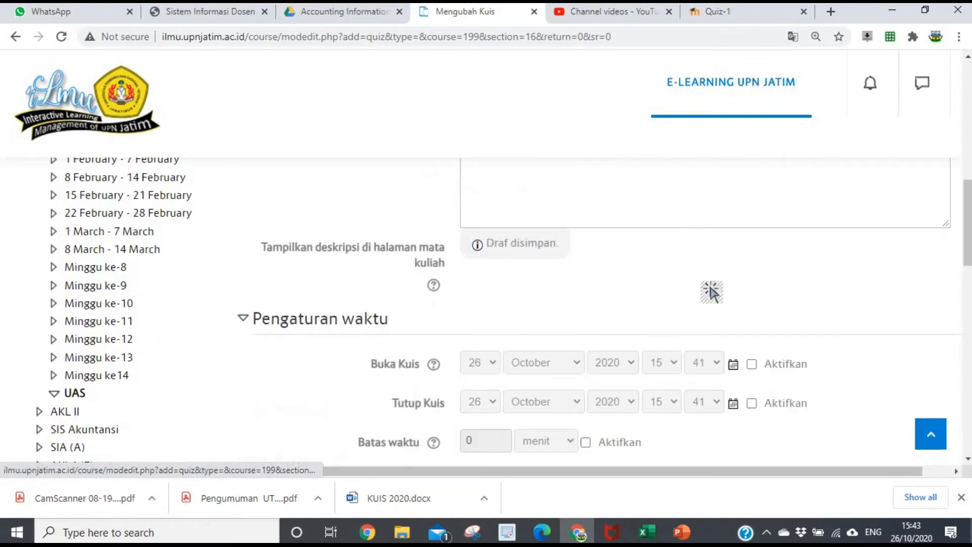
{"action": "scroll", "coordinate": [520, 256], "scroll_direction": "down", "scroll_amount": 2}
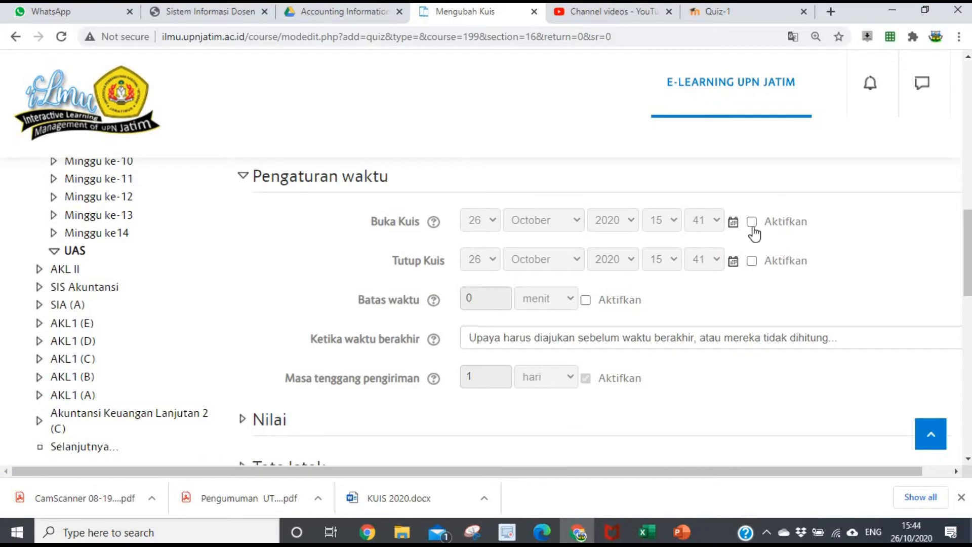
{"action": "left_click", "coordinate": [750, 223]}
{"action": "left_click", "coordinate": [750, 262]}
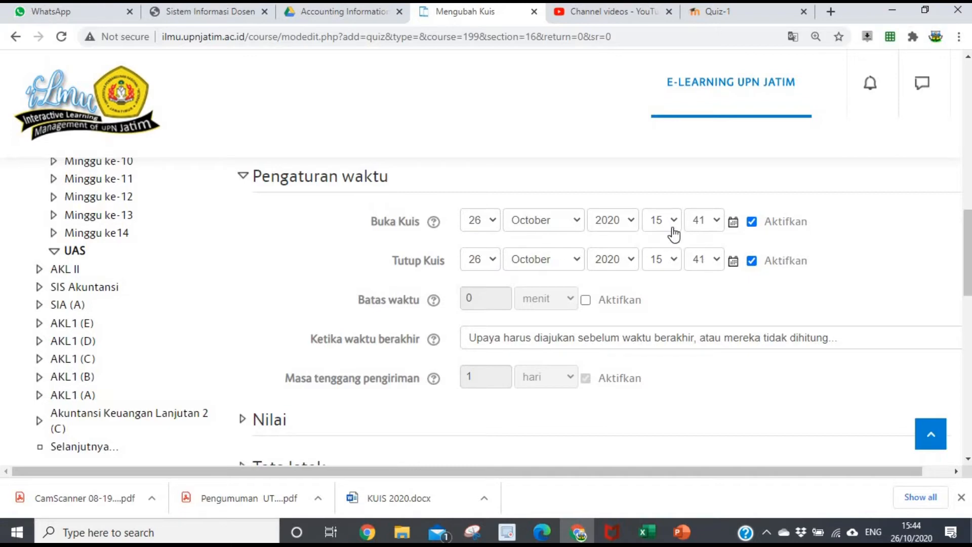
- Set the minutes of the Buka Kuis opening time to 45
{"action": "left_click", "coordinate": [721, 226]}
{"action": "scroll", "coordinate": [712, 404], "scroll_direction": "down", "scroll_amount": 4}
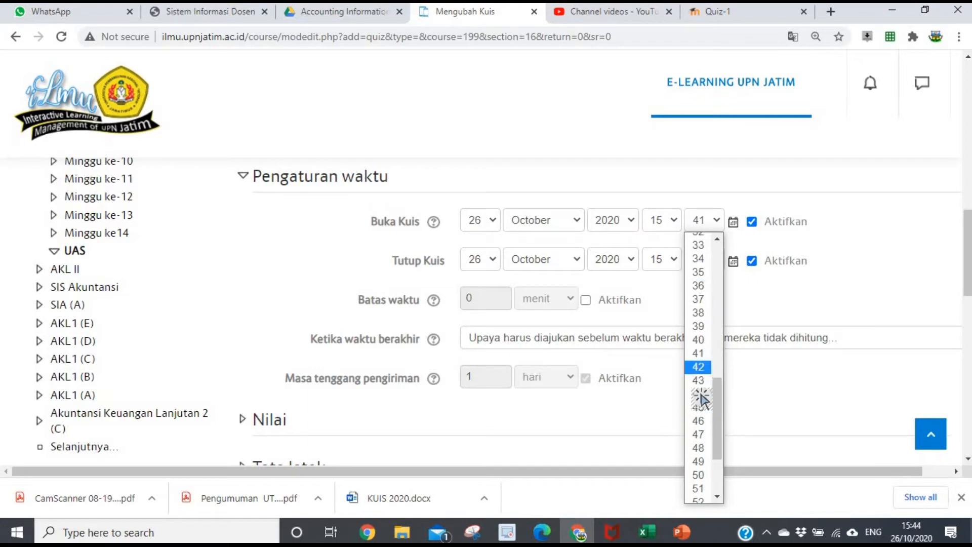
{"action": "left_click", "coordinate": [700, 407]}
- Set the Tutup Kuis closing time to hour 17 and minute 10
{"action": "scroll", "coordinate": [632, 251], "scroll_direction": "up", "scroll_amount": 4}
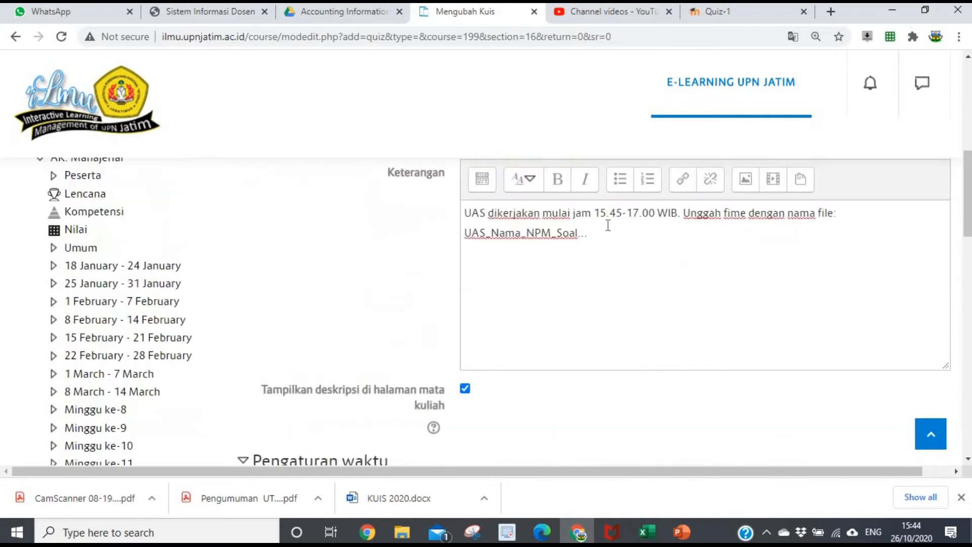
{"action": "scroll", "coordinate": [657, 238], "scroll_direction": "down", "scroll_amount": 6}
{"action": "scroll", "coordinate": [679, 258], "scroll_direction": "up", "scroll_amount": 1}
{"action": "left_click", "coordinate": [676, 265]}
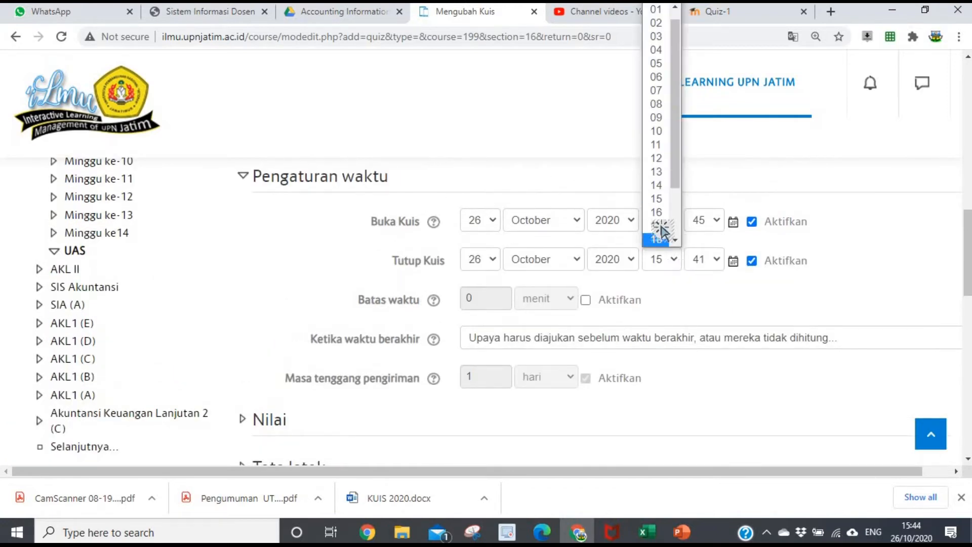
{"action": "left_click", "coordinate": [661, 227]}
{"action": "left_click", "coordinate": [721, 264]}
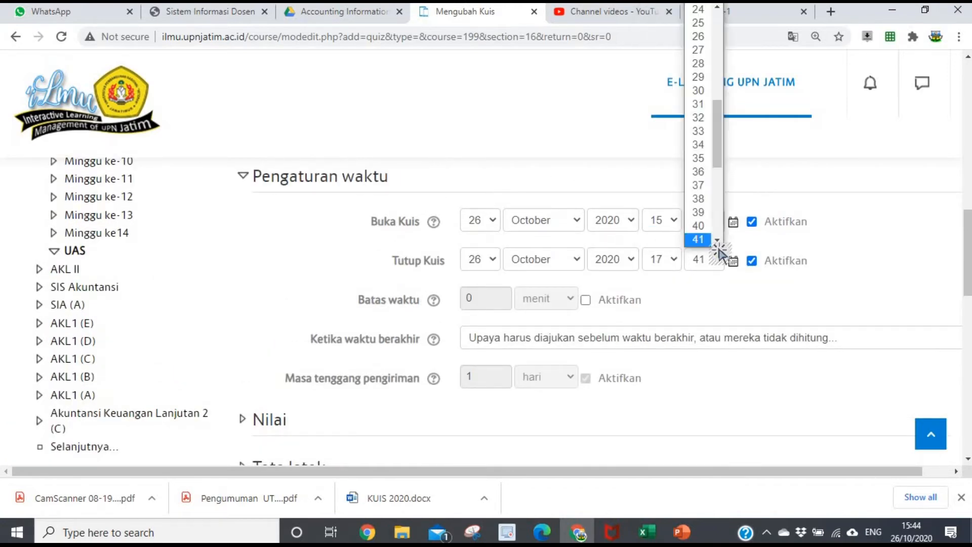
{"action": "scroll", "coordinate": [705, 188], "scroll_direction": "up", "scroll_amount": 6}
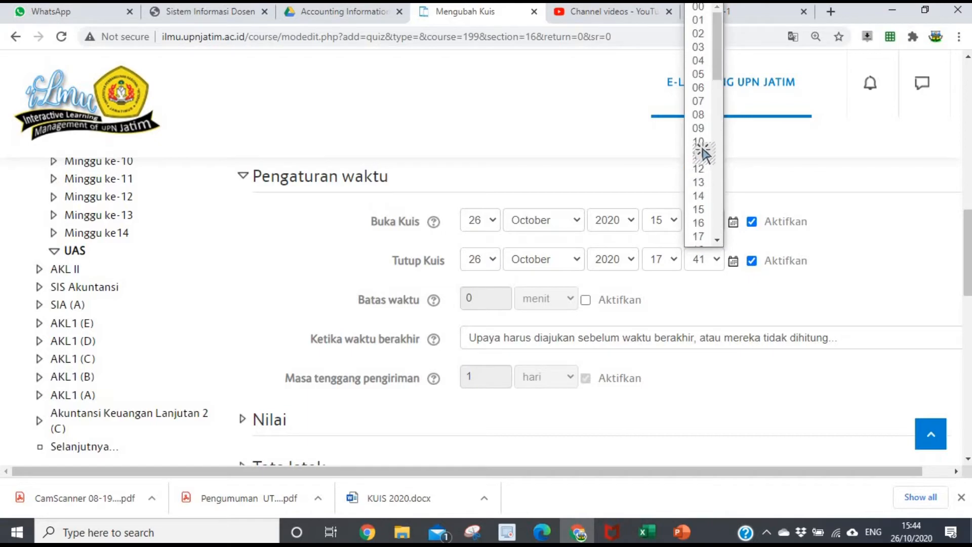
{"action": "left_click", "coordinate": [703, 146]}
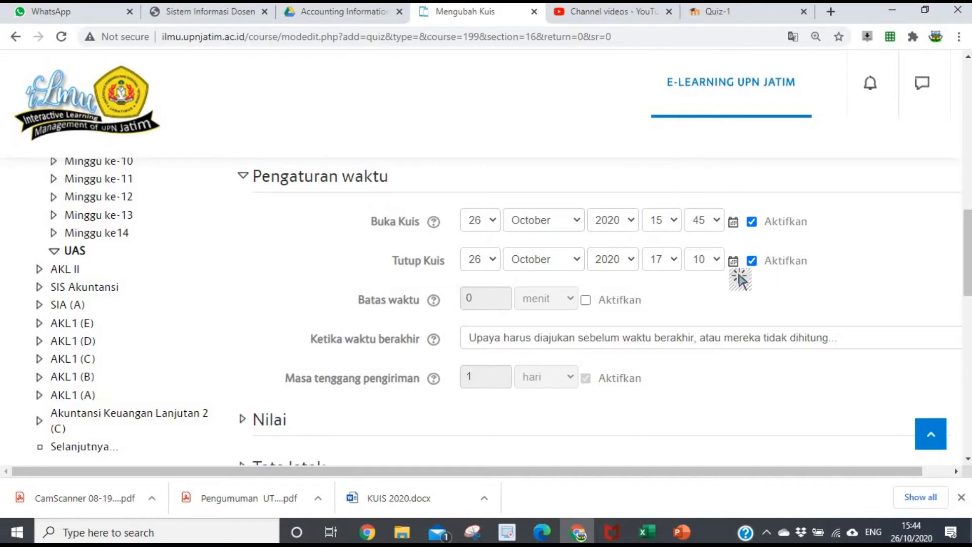
- Expand the grade settings (Nilai) and limit the allowed attempts (Upaya diizinkan) to 1
{"action": "scroll", "coordinate": [313, 249], "scroll_direction": "down", "scroll_amount": 4}
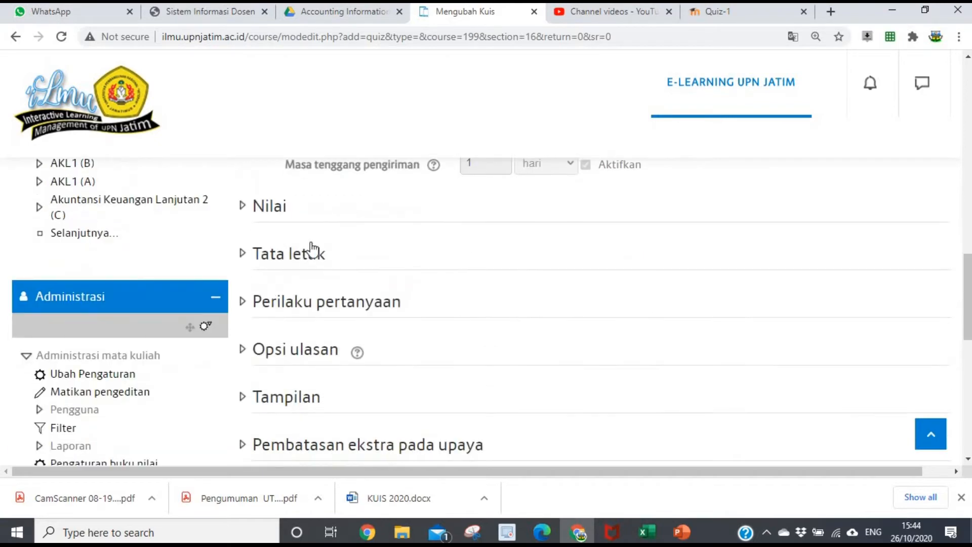
{"action": "left_click", "coordinate": [261, 208]}
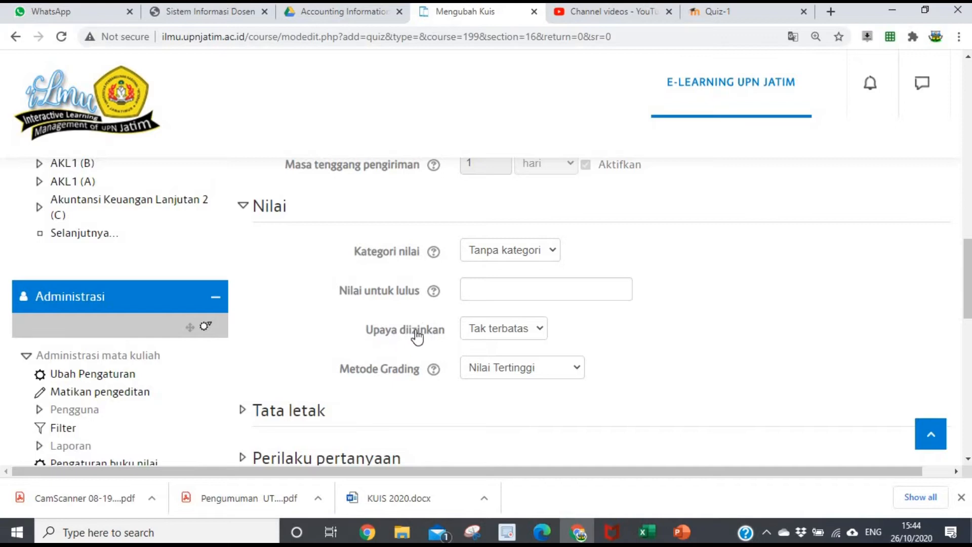
{"action": "left_click", "coordinate": [540, 331]}
{"action": "left_click", "coordinate": [490, 362]}
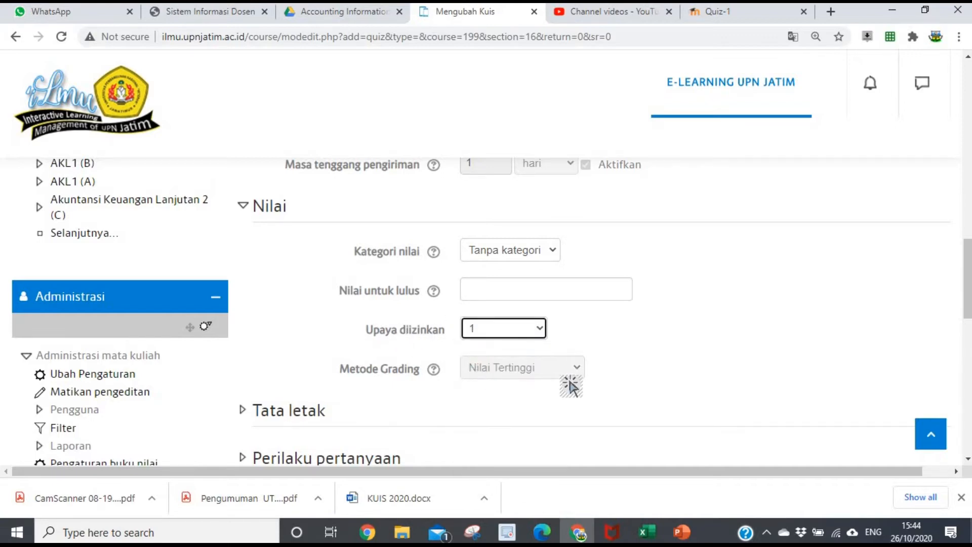
- Expand the review options (Opsi ulasan) and disable Percobaan itu, Tanda and Umpan balik keseluruhan for Segera setelah upaya itu
{"action": "scroll", "coordinate": [340, 326], "scroll_direction": "down", "scroll_amount": 3}
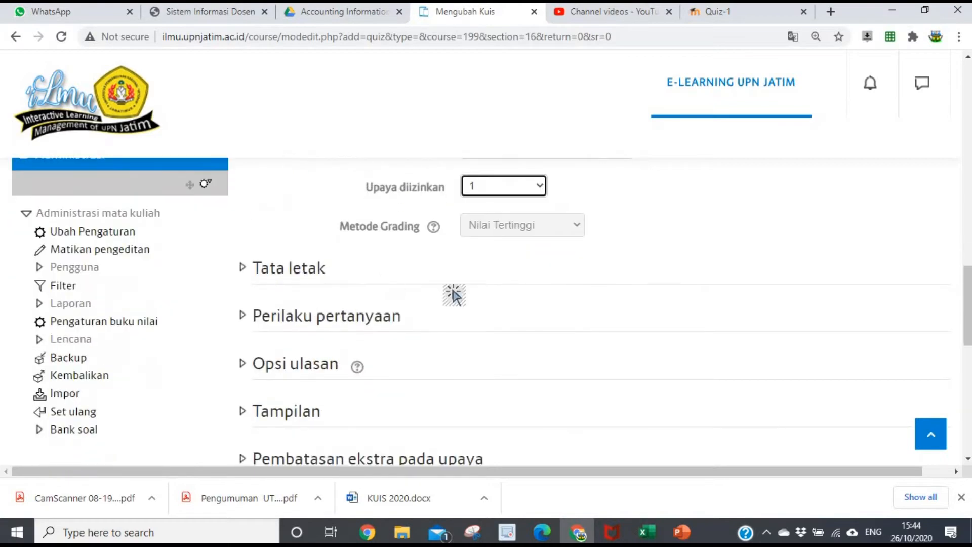
{"action": "scroll", "coordinate": [415, 317], "scroll_direction": "down", "scroll_amount": 2}
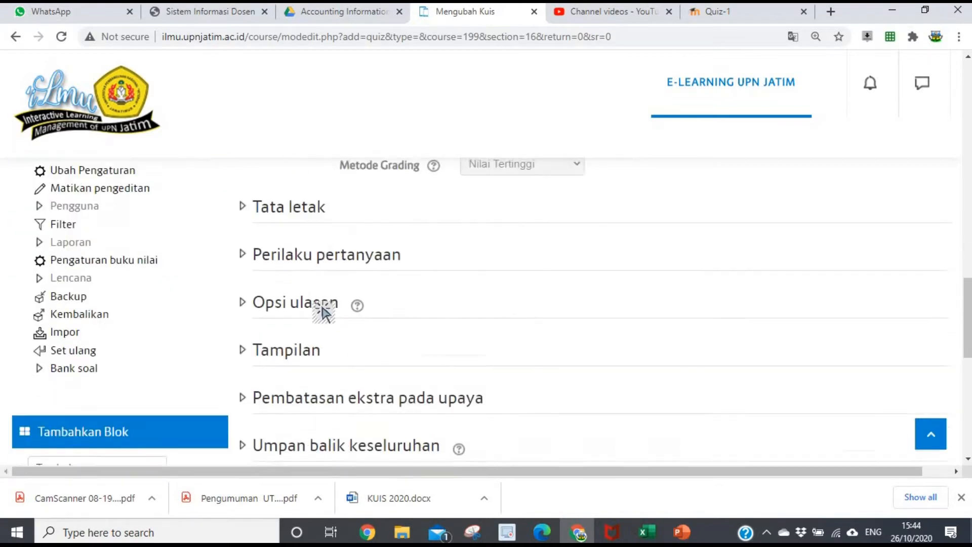
{"action": "left_click", "coordinate": [295, 299]}
{"action": "scroll", "coordinate": [508, 297], "scroll_direction": "down", "scroll_amount": 3}
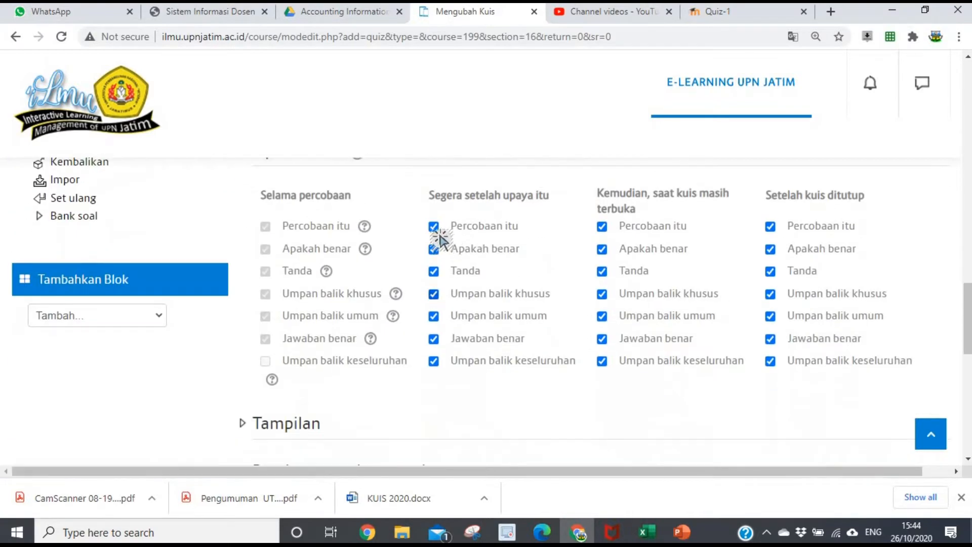
{"action": "left_click", "coordinate": [433, 227]}
{"action": "left_click", "coordinate": [434, 271]}
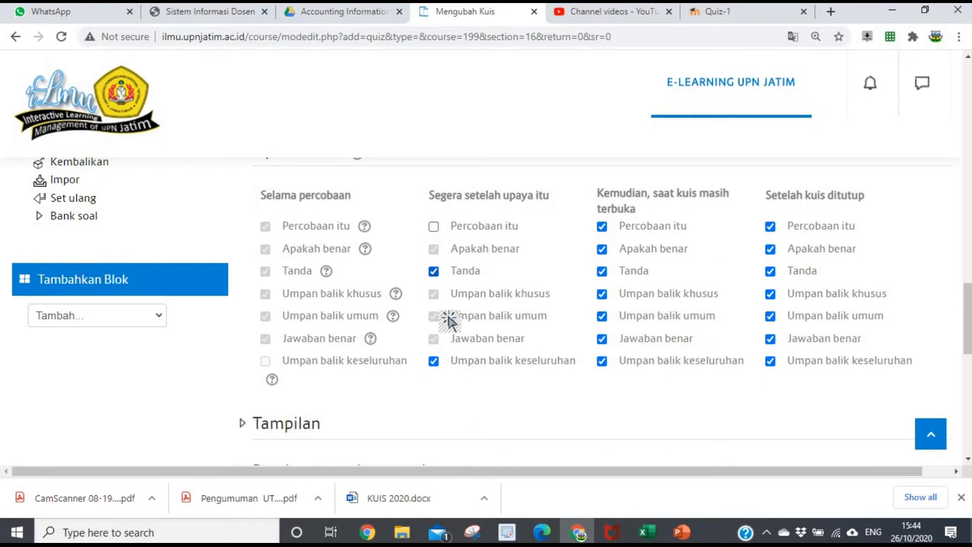
{"action": "left_click", "coordinate": [433, 361]}
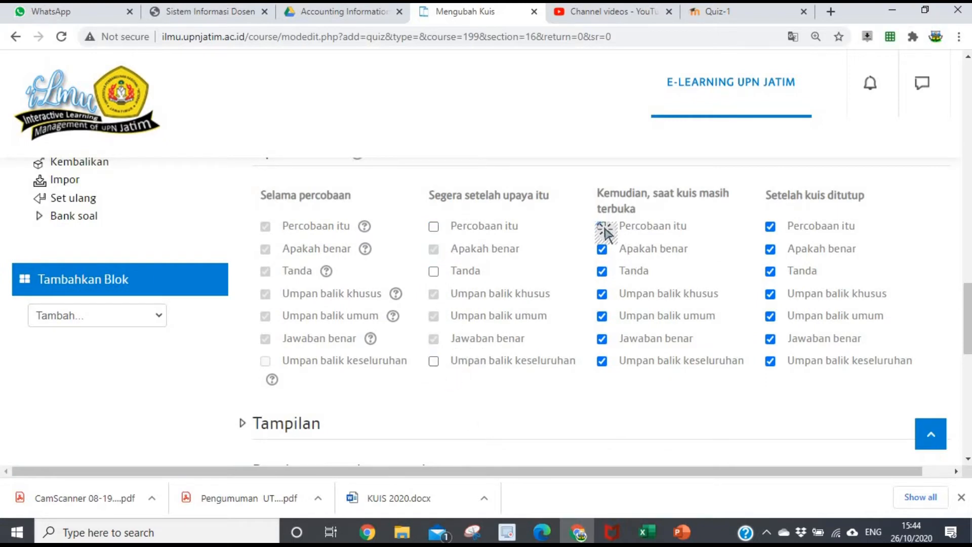
- Disable Percobaan itu, Tanda and Umpan balik keseluruhan for both Kemudian, saat kuis masih terbuka and Setelah kuis ditutup
{"action": "left_click", "coordinate": [610, 272]}
{"action": "left_click", "coordinate": [604, 271]}
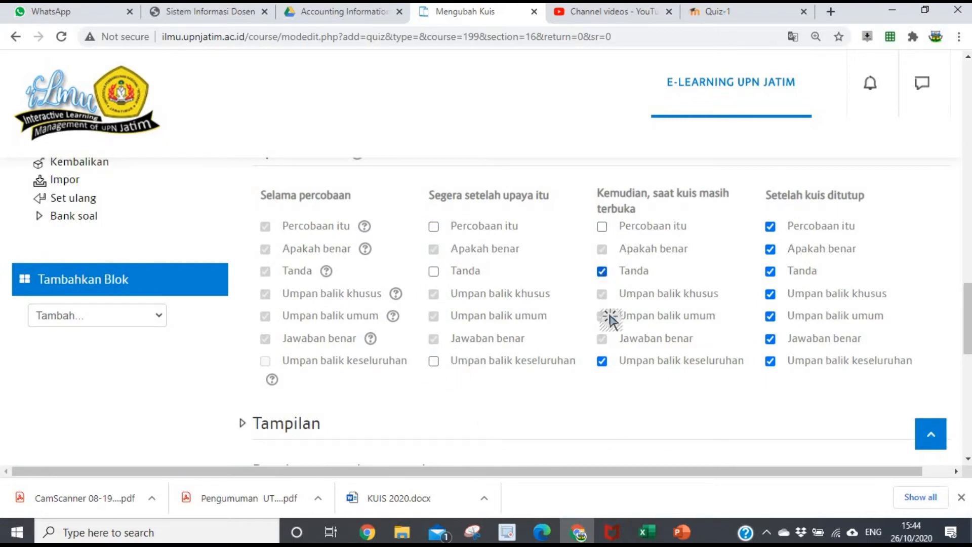
{"action": "left_click", "coordinate": [601, 361]}
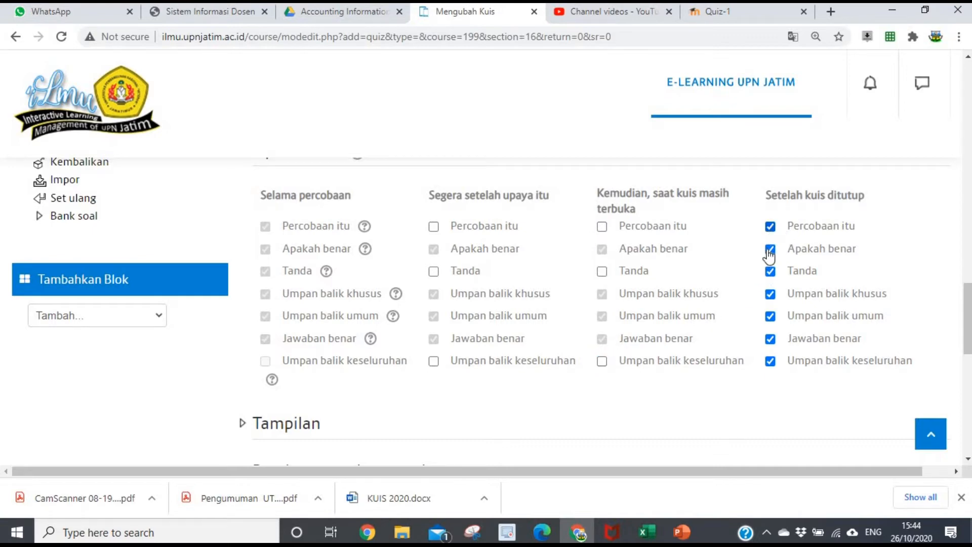
{"action": "left_click", "coordinate": [770, 227]}
{"action": "left_click", "coordinate": [770, 271]}
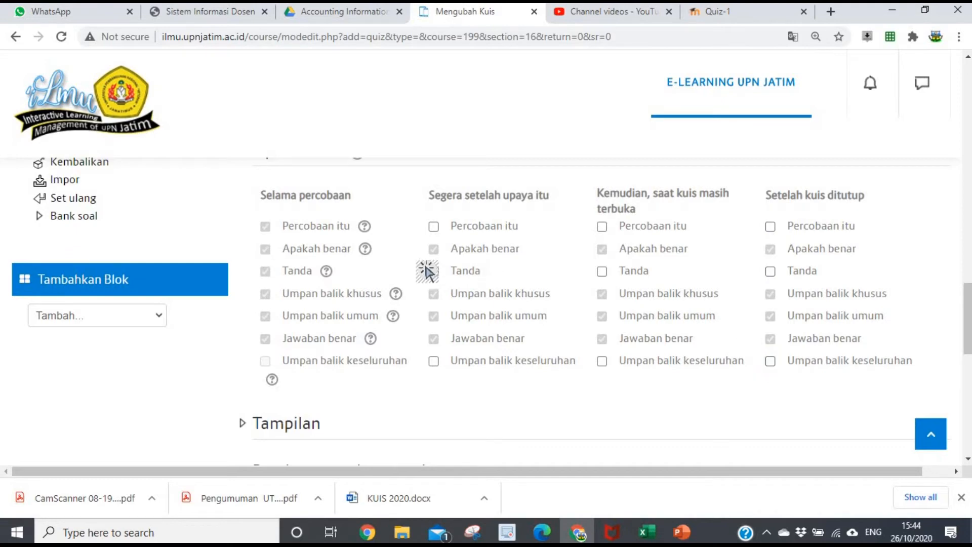
- Save the quiz settings and return to the course page
{"action": "scroll", "coordinate": [651, 223], "scroll_direction": "down", "scroll_amount": 4}
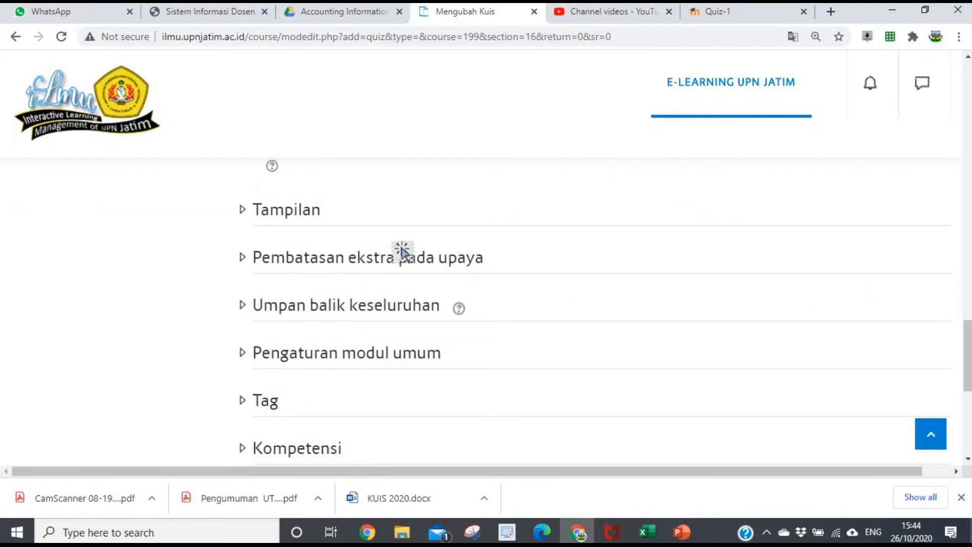
{"action": "scroll", "coordinate": [496, 271], "scroll_direction": "up", "scroll_amount": 2}
{"action": "scroll", "coordinate": [522, 284], "scroll_direction": "down", "scroll_amount": 2}
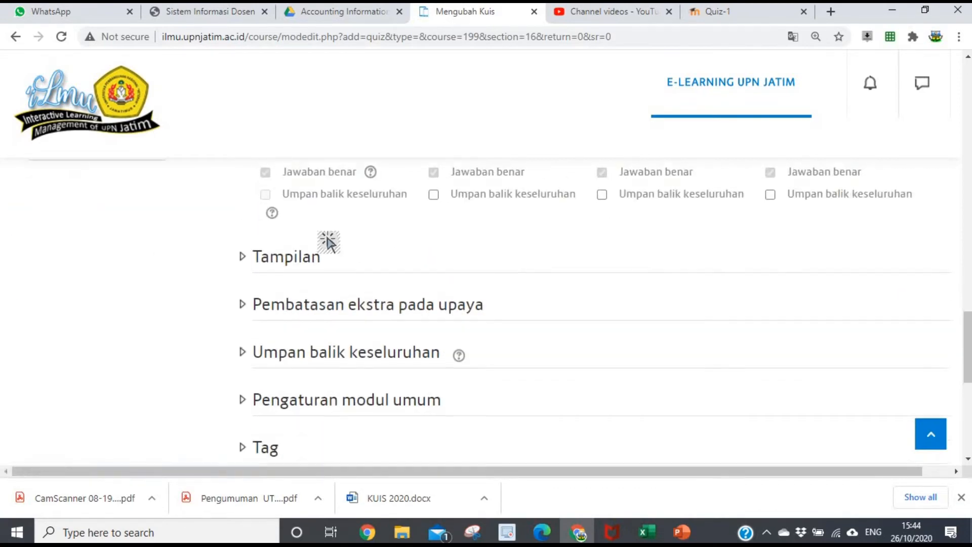
{"action": "scroll", "coordinate": [371, 261], "scroll_direction": "down", "scroll_amount": 6}
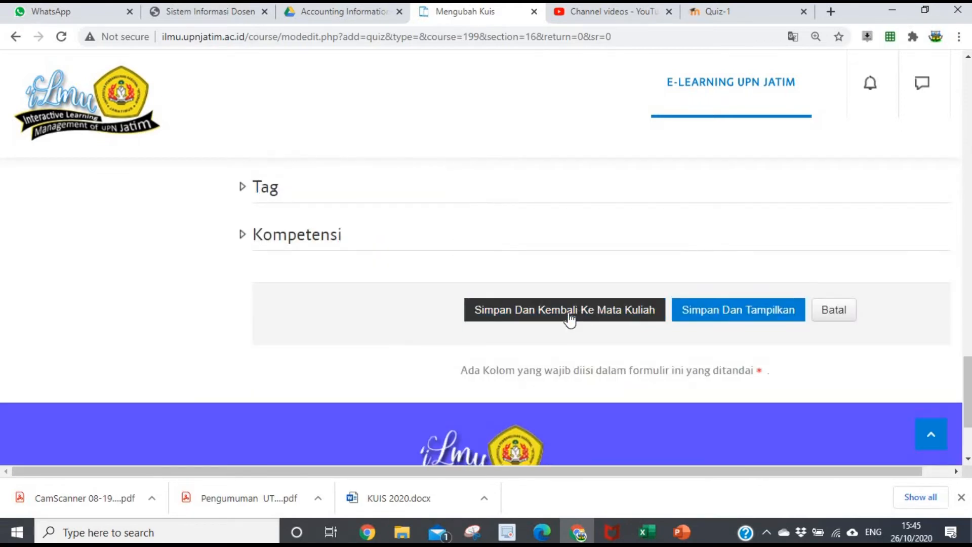
{"action": "left_click", "coordinate": [569, 317]}
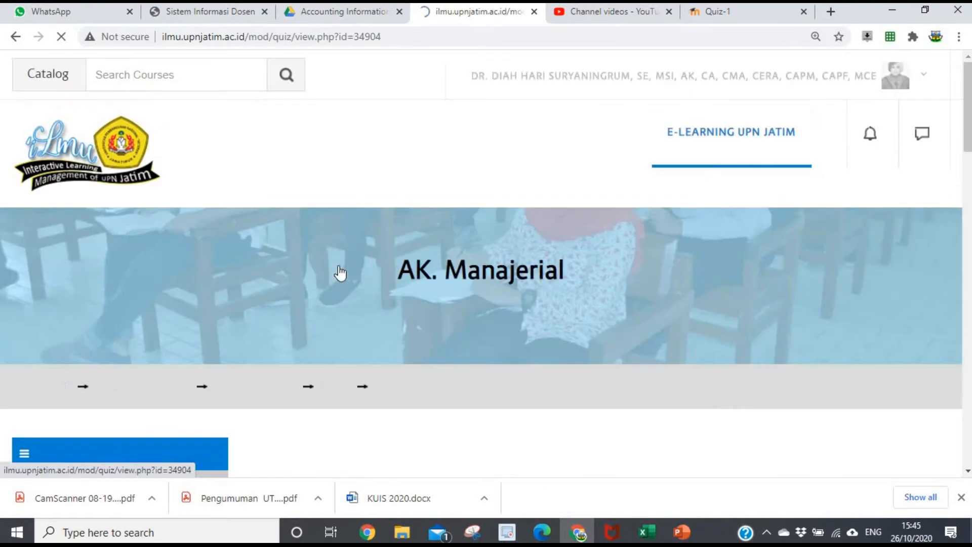
- Open the UAS Essay1 quiz for question editing (Edit kuis) and enable question shuffling (Acak)
{"action": "scroll", "coordinate": [658, 261], "scroll_direction": "down", "scroll_amount": 5}
{"action": "scroll", "coordinate": [541, 279], "scroll_direction": "down", "scroll_amount": 1}
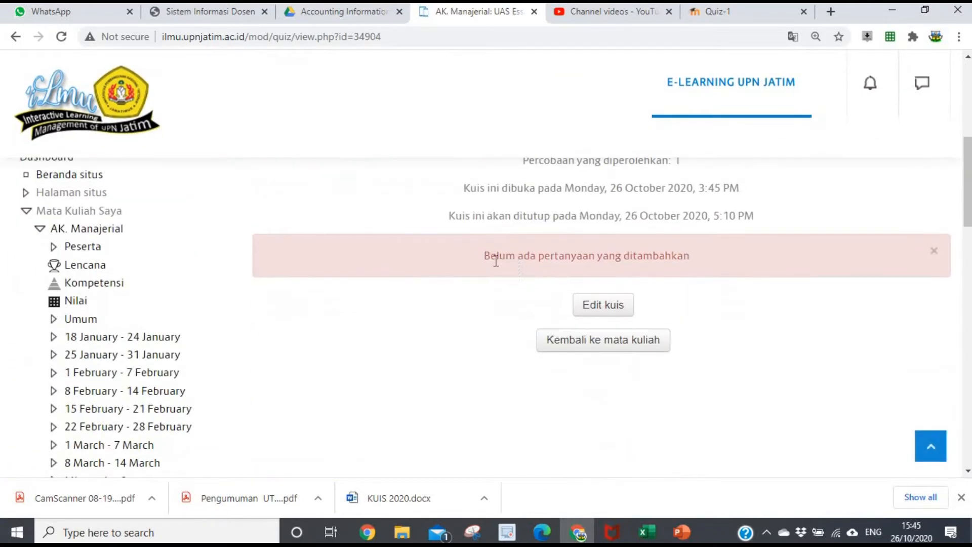
{"action": "left_click", "coordinate": [610, 306]}
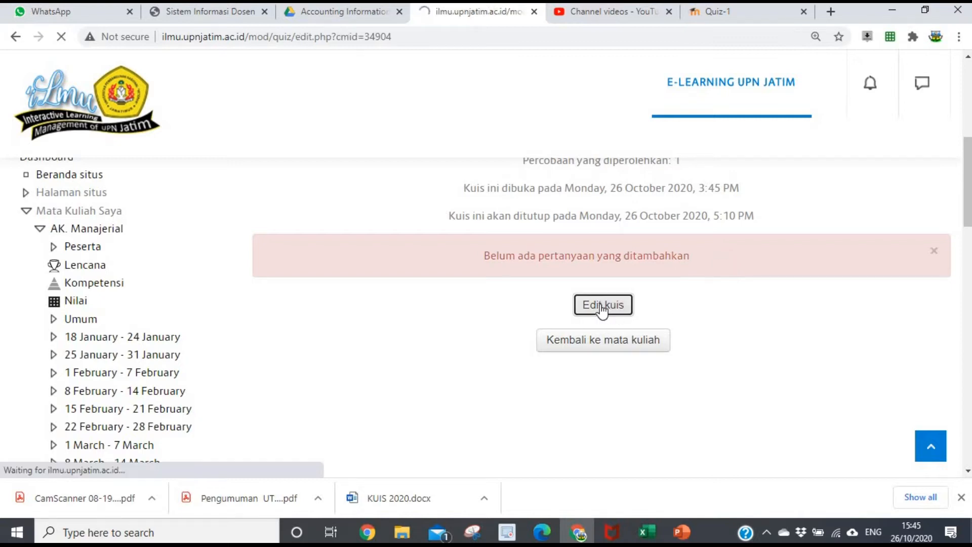
{"action": "scroll", "coordinate": [617, 310], "scroll_direction": "down", "scroll_amount": 4}
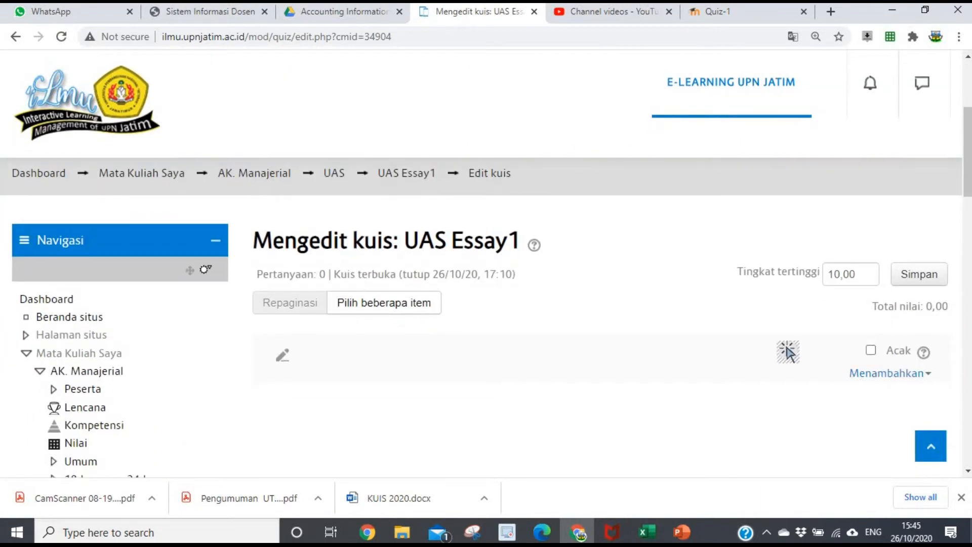
{"action": "scroll", "coordinate": [794, 349], "scroll_direction": "down", "scroll_amount": 1}
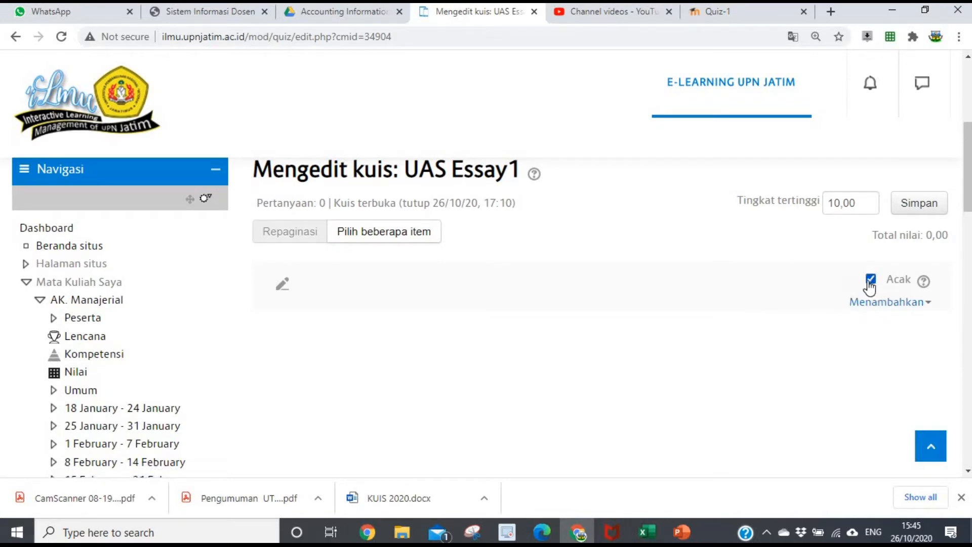
- Add a new question of the essay type (Karangan) to the quiz
{"action": "left_click", "coordinate": [894, 307]}
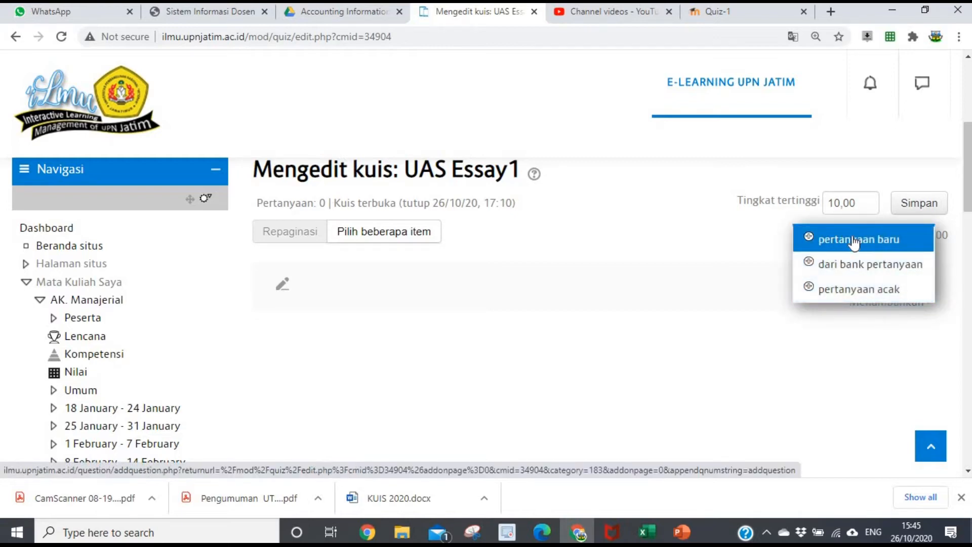
{"action": "left_click", "coordinate": [855, 242]}
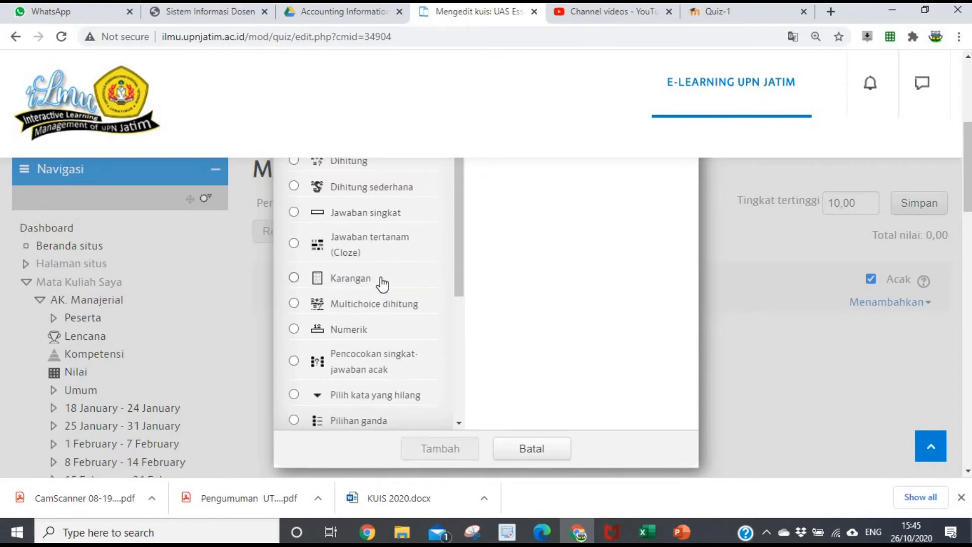
{"action": "scroll", "coordinate": [378, 371], "scroll_direction": "down", "scroll_amount": 2}
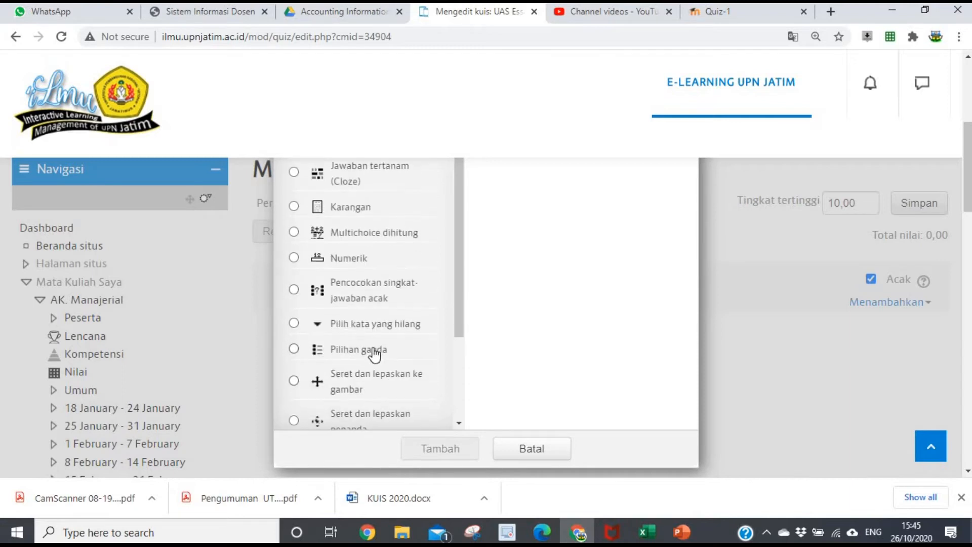
{"action": "scroll", "coordinate": [370, 306], "scroll_direction": "up", "scroll_amount": 2}
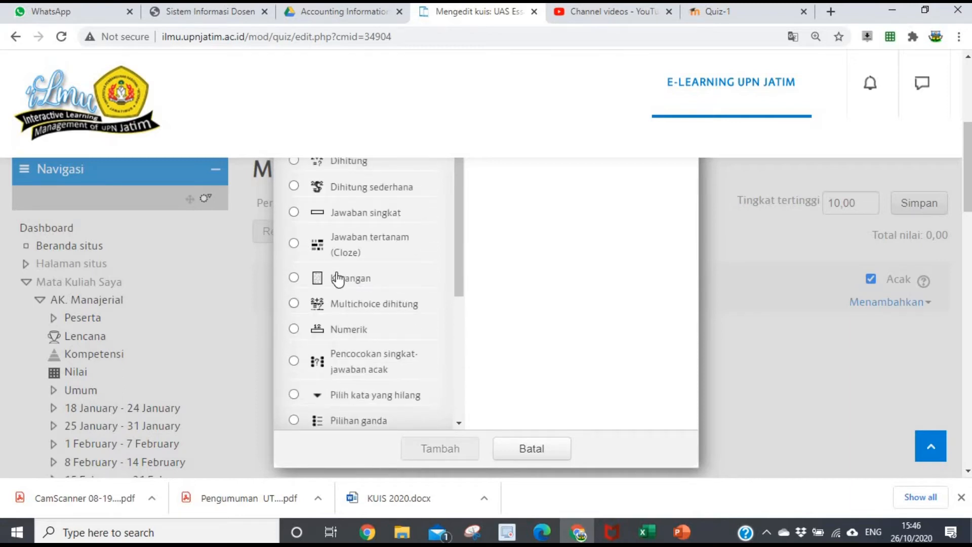
{"action": "left_click", "coordinate": [295, 279]}
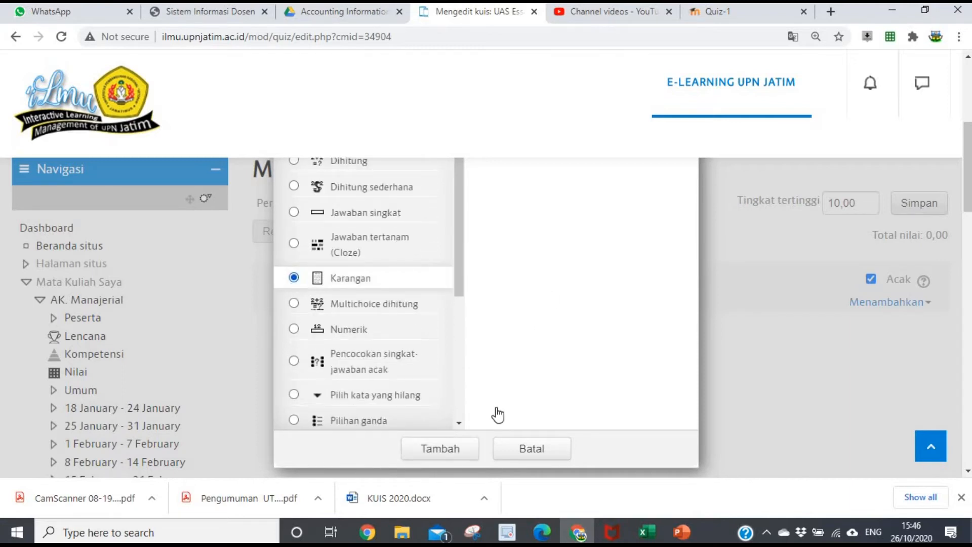
{"action": "left_click", "coordinate": [444, 448]}
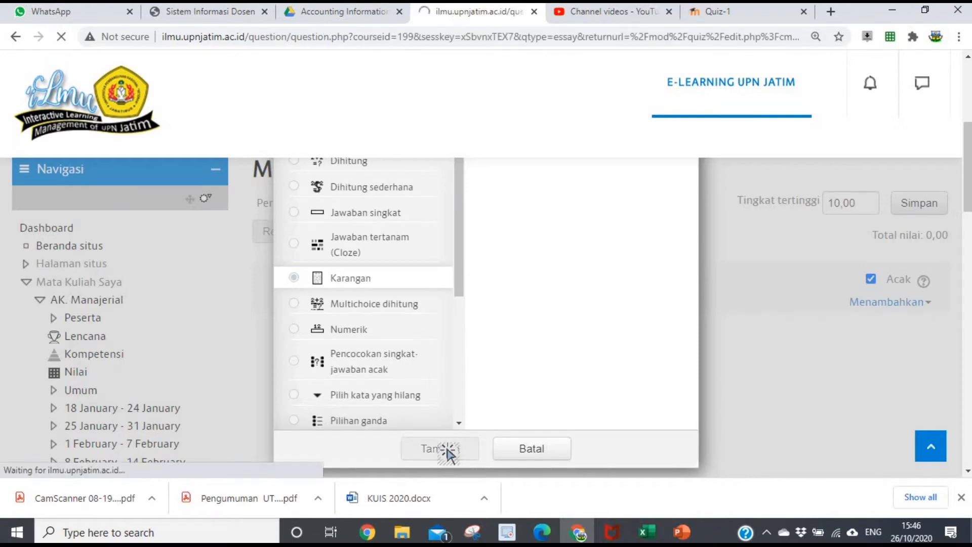
- Name the essay question (Nama soal) "UAS Soal1"
{"action": "scroll", "coordinate": [531, 316], "scroll_direction": "down", "scroll_amount": 3}
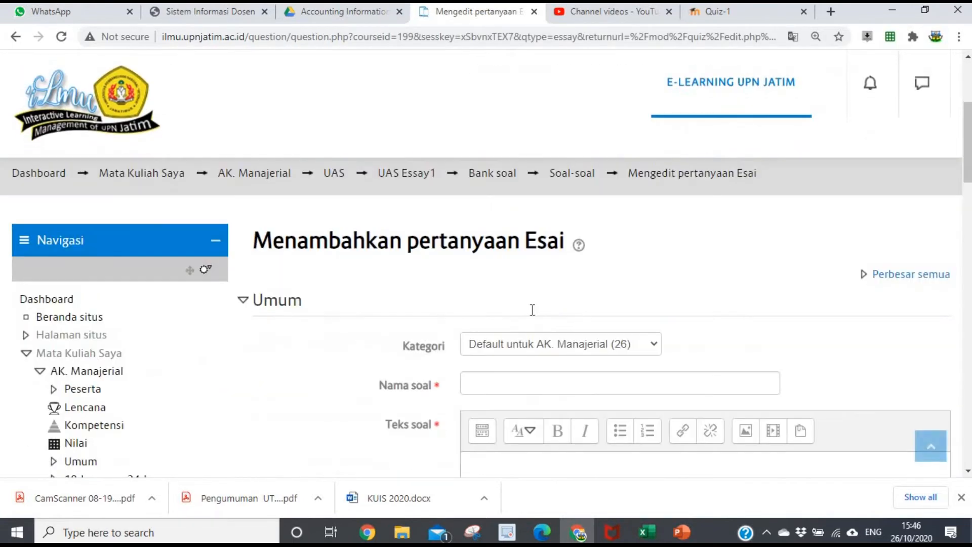
{"action": "scroll", "coordinate": [482, 243], "scroll_direction": "down", "scroll_amount": 2}
{"action": "left_click", "coordinate": [480, 242]}
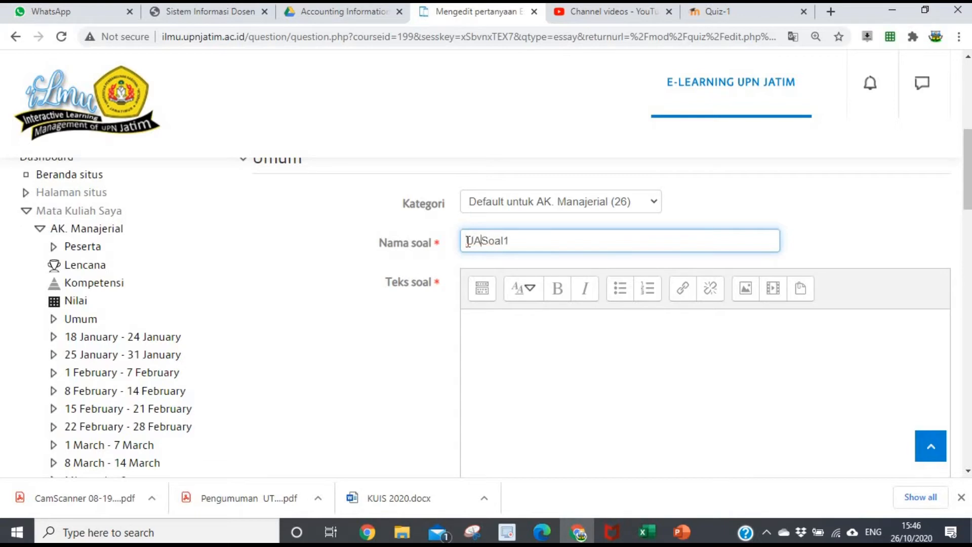
{"action": "scroll", "coordinate": [497, 262], "scroll_direction": "down", "scroll_amount": 2}
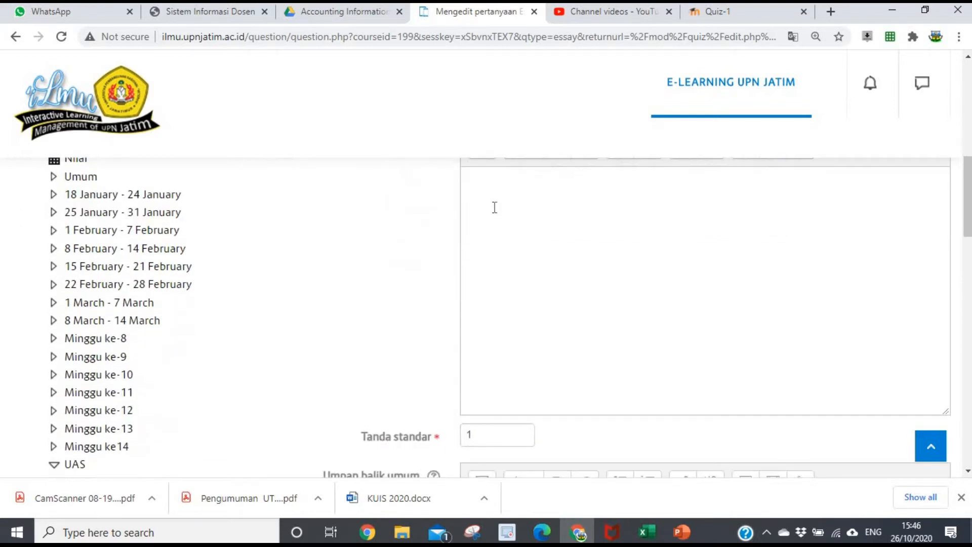
{"action": "scroll", "coordinate": [510, 226], "scroll_direction": "up", "scroll_amount": 1}
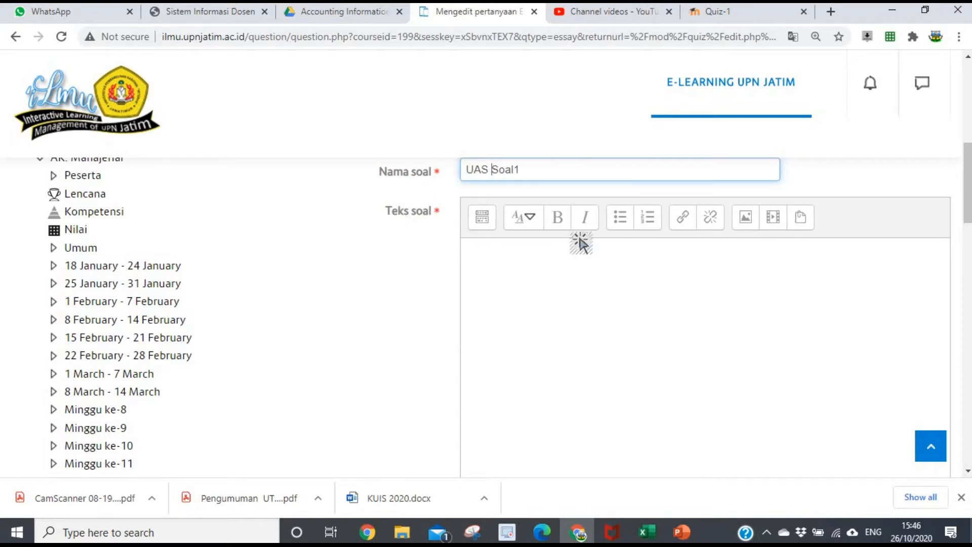
{"action": "scroll", "coordinate": [579, 253], "scroll_direction": "up", "scroll_amount": 2}
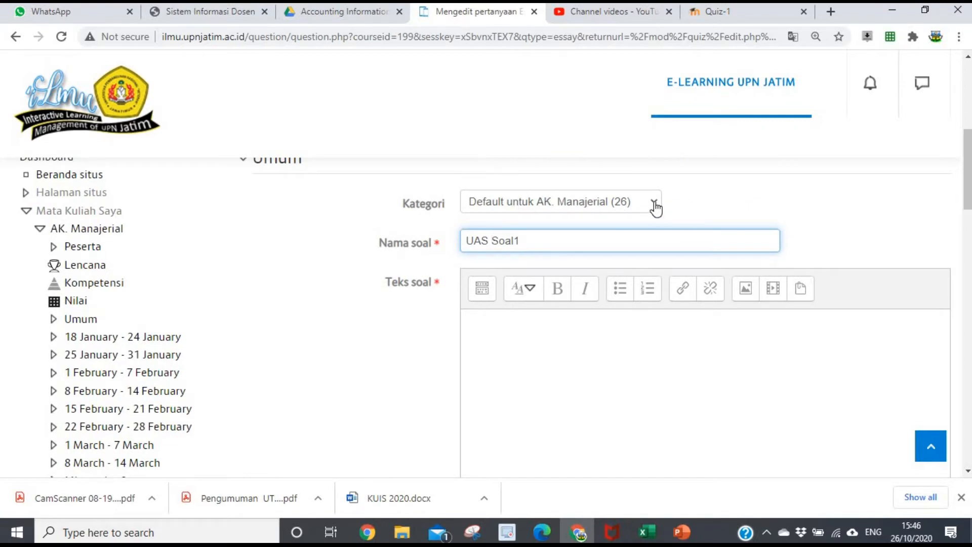
- Set the question's category (Kategori) to Default untuk UAS Essay1 and place the cursor in the question text (Teks soal)
{"action": "left_click", "coordinate": [655, 205]}
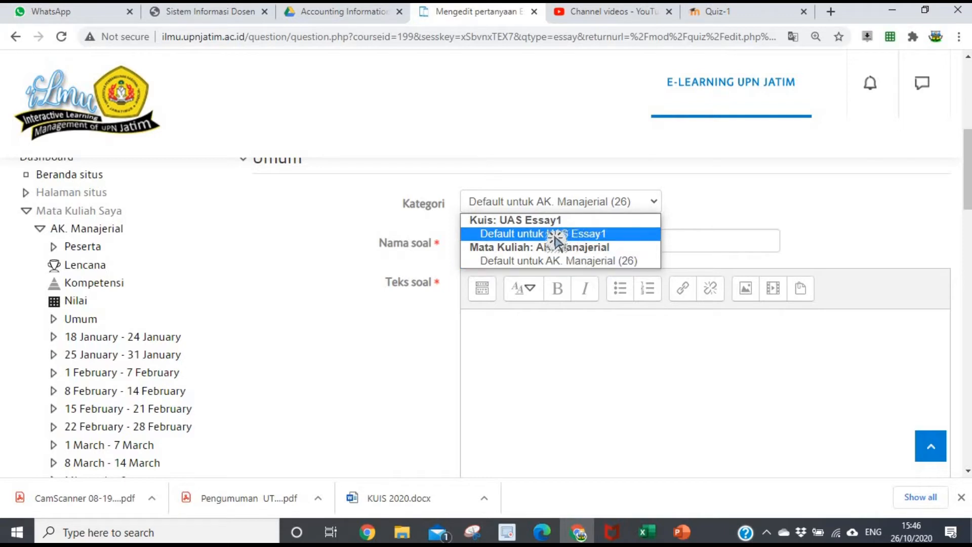
{"action": "left_click", "coordinate": [580, 235]}
{"action": "left_click", "coordinate": [579, 238]}
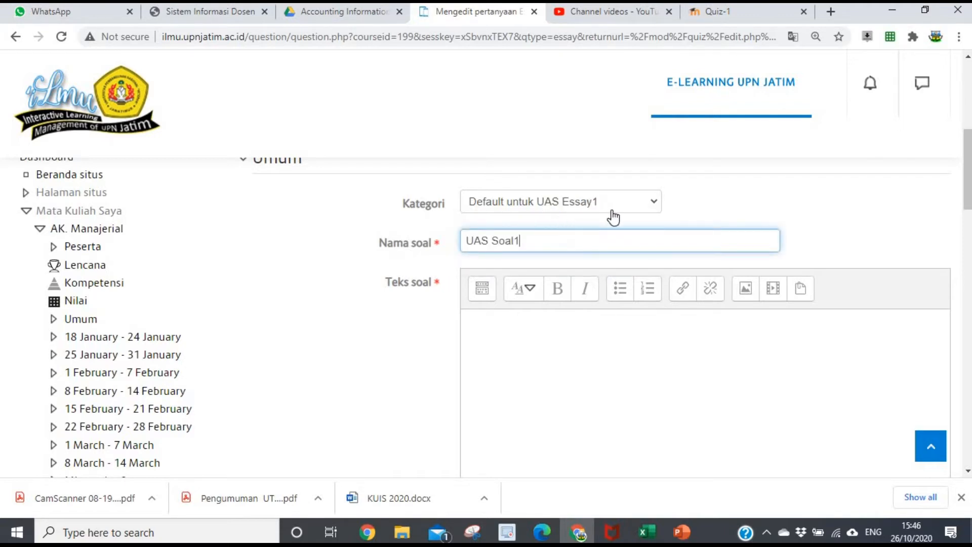
{"action": "left_click", "coordinate": [477, 321]}
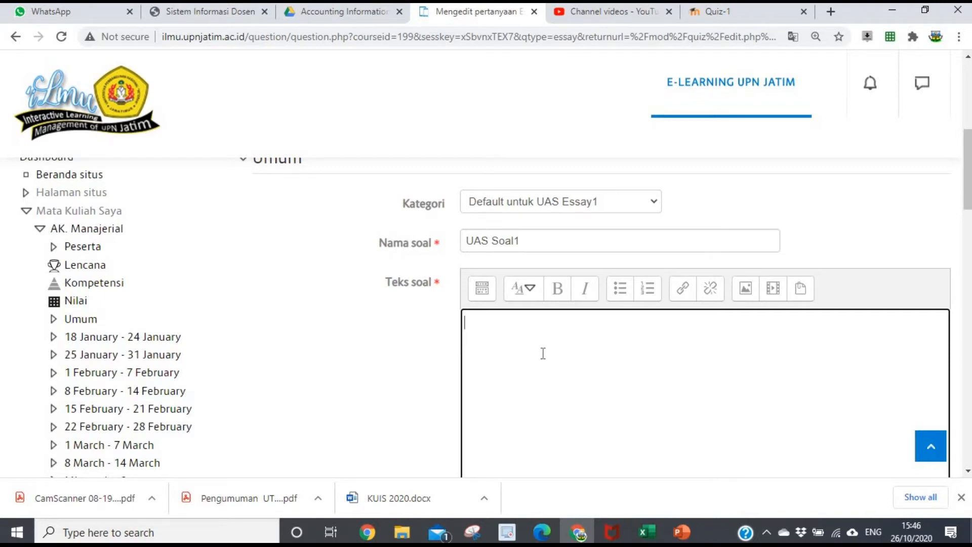
{"action": "scroll", "coordinate": [590, 354], "scroll_direction": "down", "scroll_amount": 3}
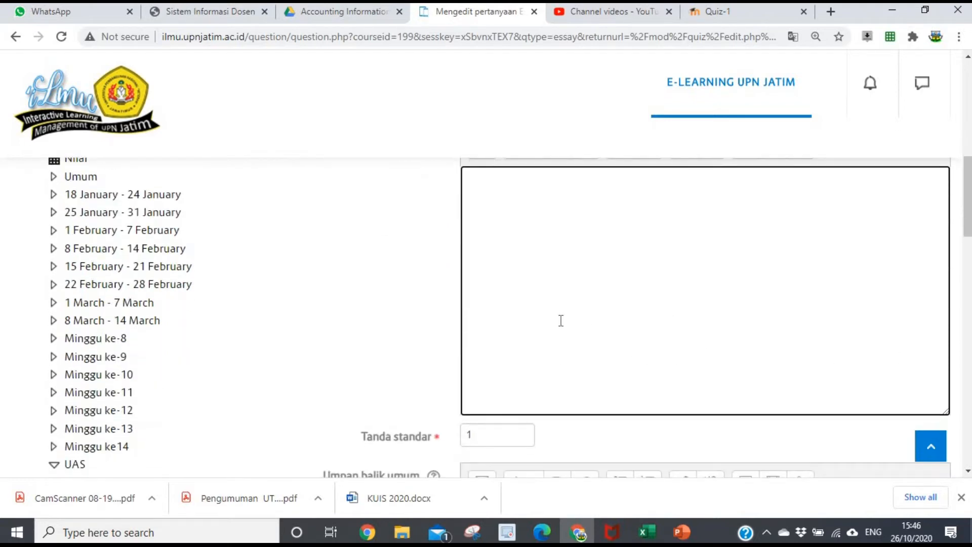
{"action": "scroll", "coordinate": [560, 320], "scroll_direction": "up", "scroll_amount": 2}
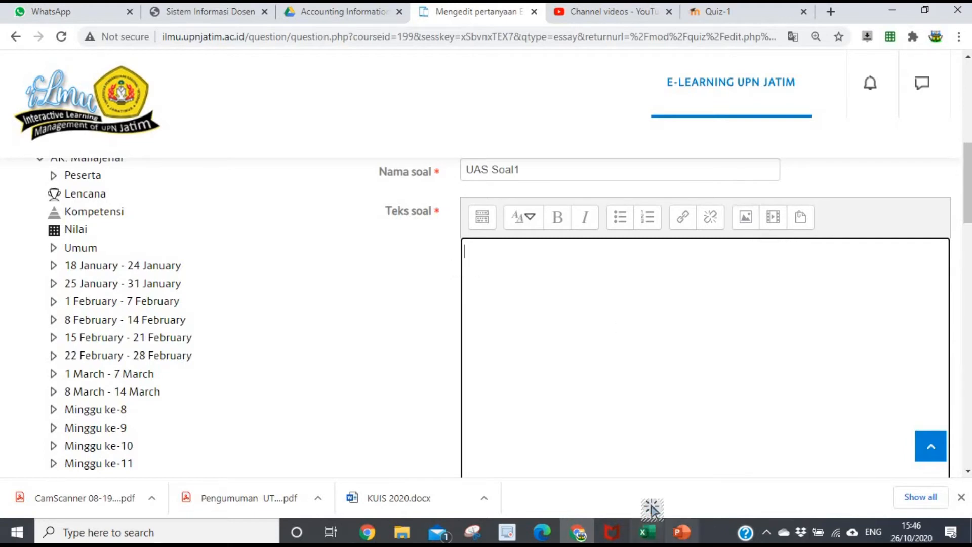
- Open the PDF "Soal5 dan Soal6 AKL1E" from the F: drive, examine its question layout and close it
{"action": "left_click", "coordinate": [402, 531]}
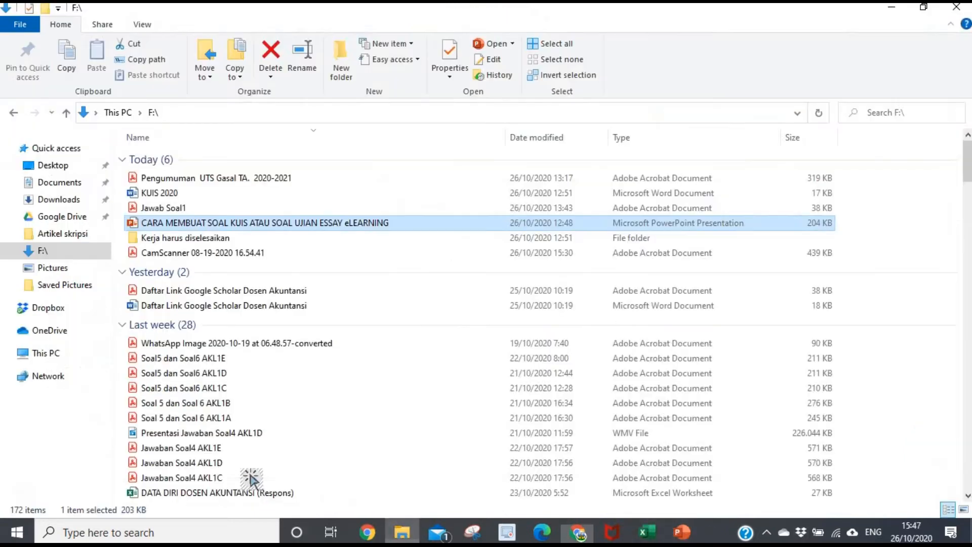
{"action": "left_click", "coordinate": [154, 358]}
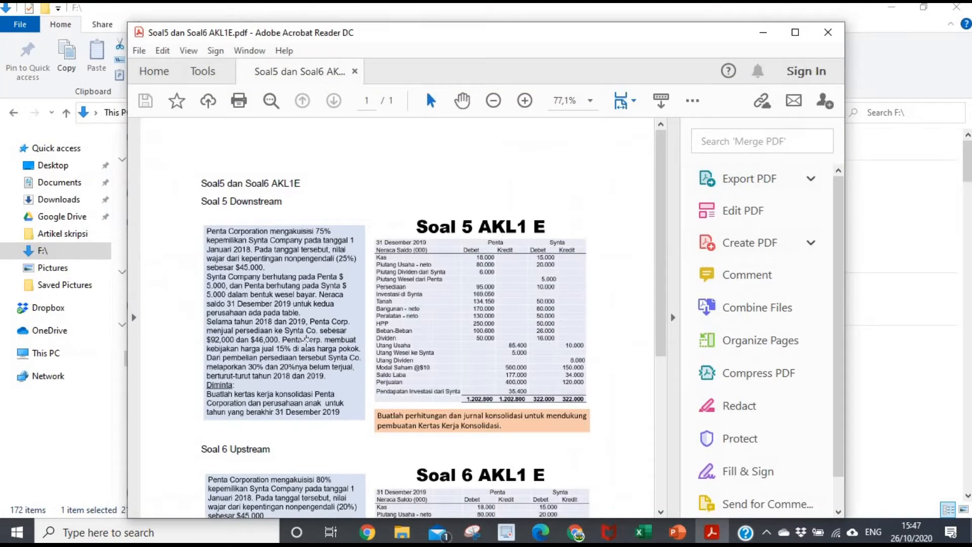
{"action": "scroll", "coordinate": [274, 237], "scroll_direction": "down", "scroll_amount": 1}
{"action": "scroll", "coordinate": [243, 223], "scroll_direction": "up", "scroll_amount": 1}
{"action": "left_click_drag", "start_coordinate": [240, 197], "coordinate": [285, 204]}
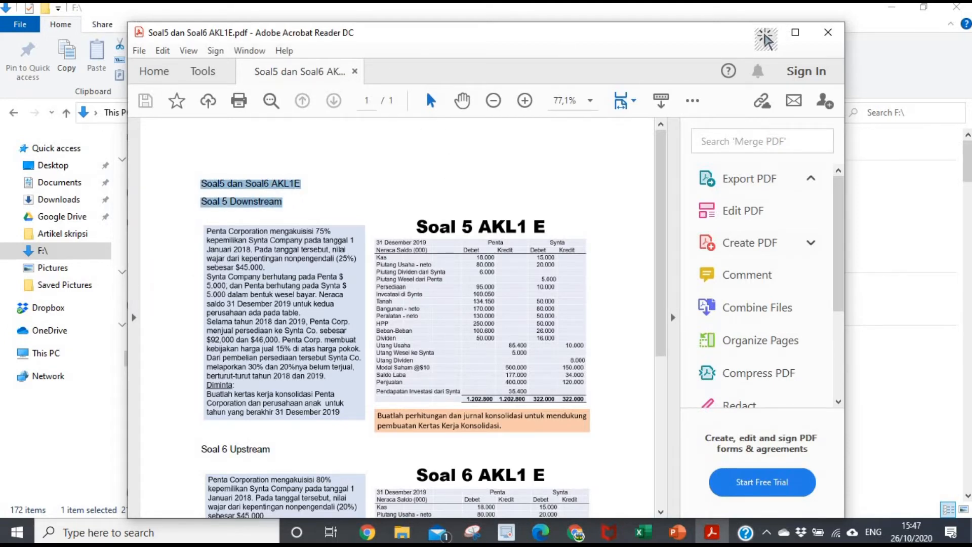
{"action": "left_click", "coordinate": [827, 34]}
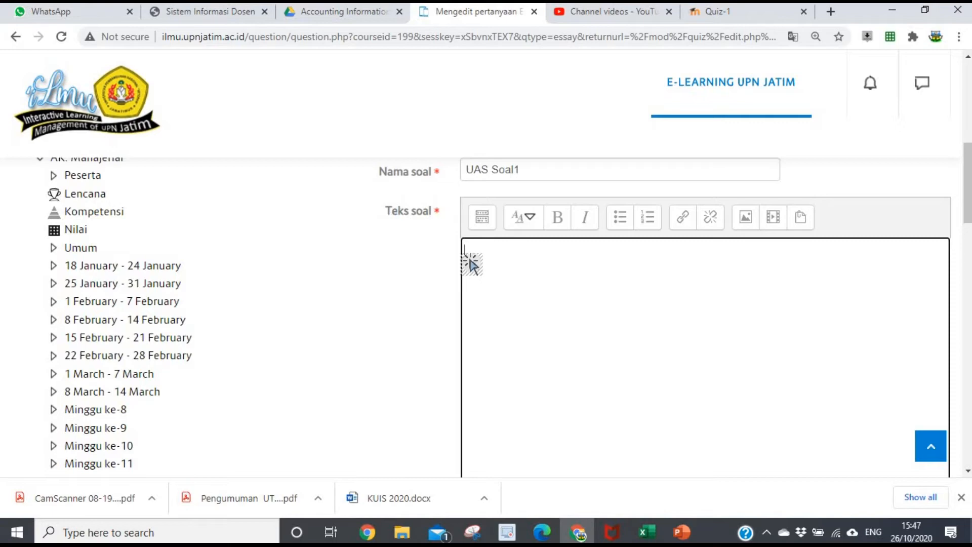
- Start inserting an image into the question text (Teks soal) and browse the repositories for its source
{"action": "left_click", "coordinate": [753, 224]}
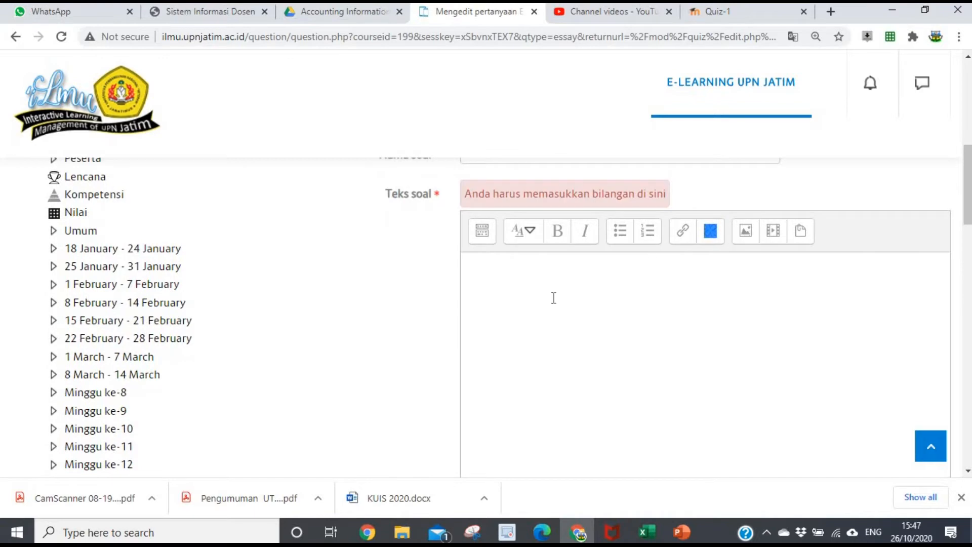
{"action": "scroll", "coordinate": [525, 311], "scroll_direction": "up", "scroll_amount": 1}
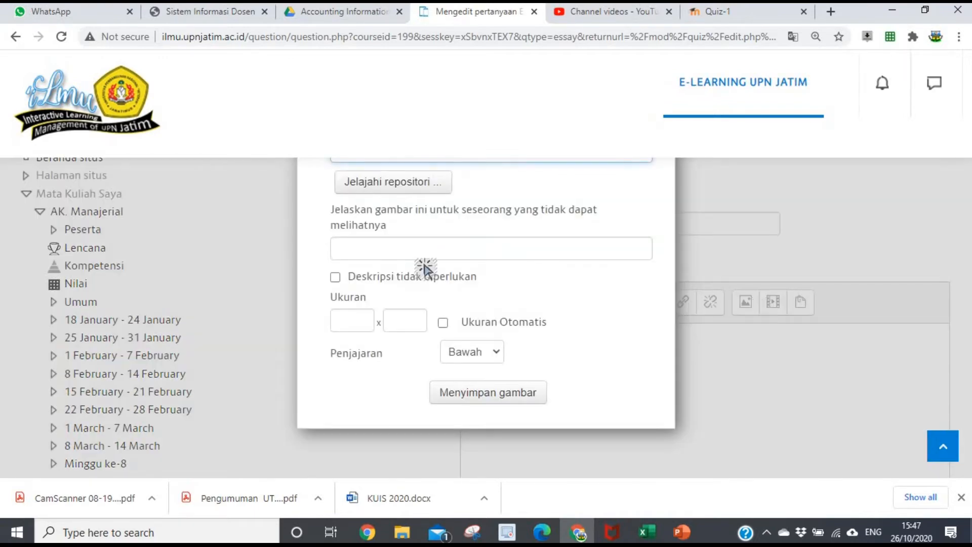
{"action": "left_click", "coordinate": [389, 187]}
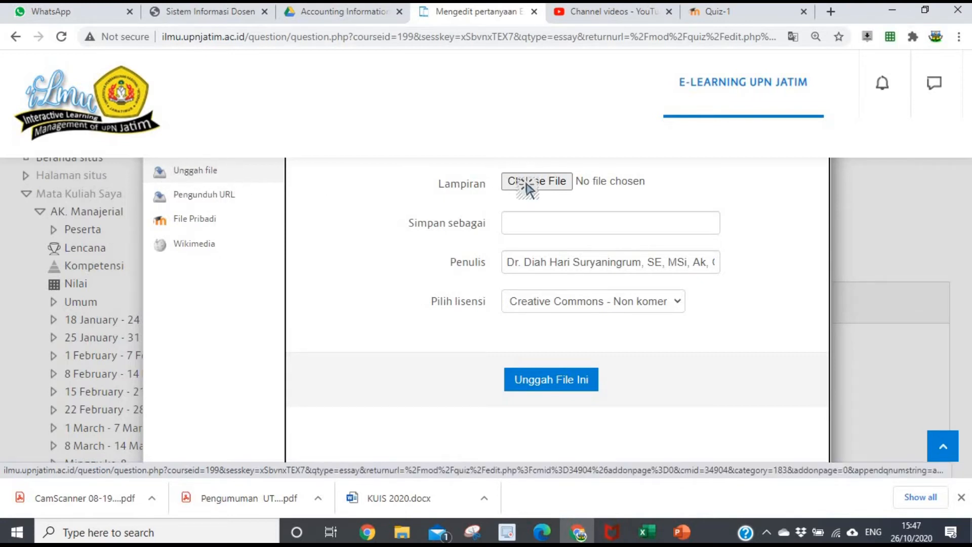
- Choose the image Soal1_AKL1E from the Saved Pictures folder as the file to upload
{"action": "left_click", "coordinate": [541, 182]}
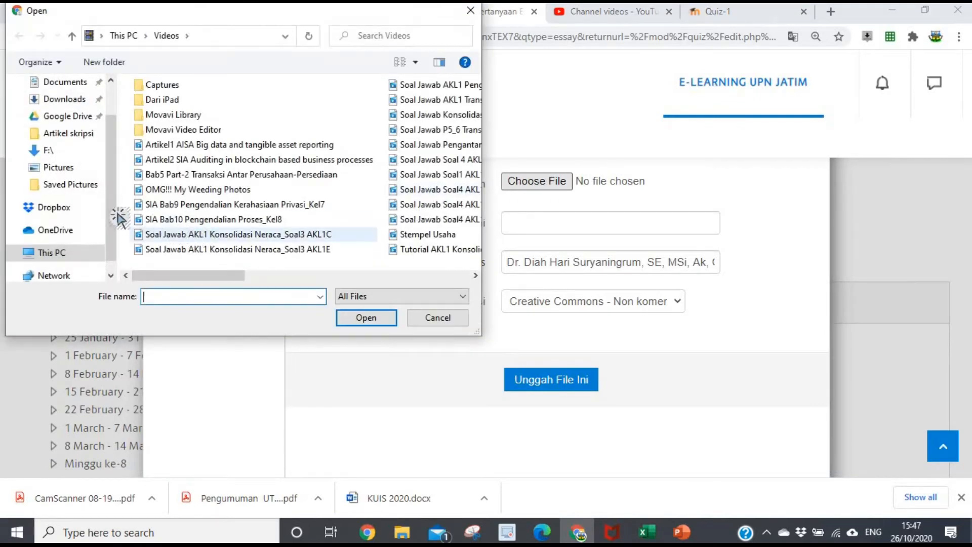
{"action": "left_click", "coordinate": [63, 167]}
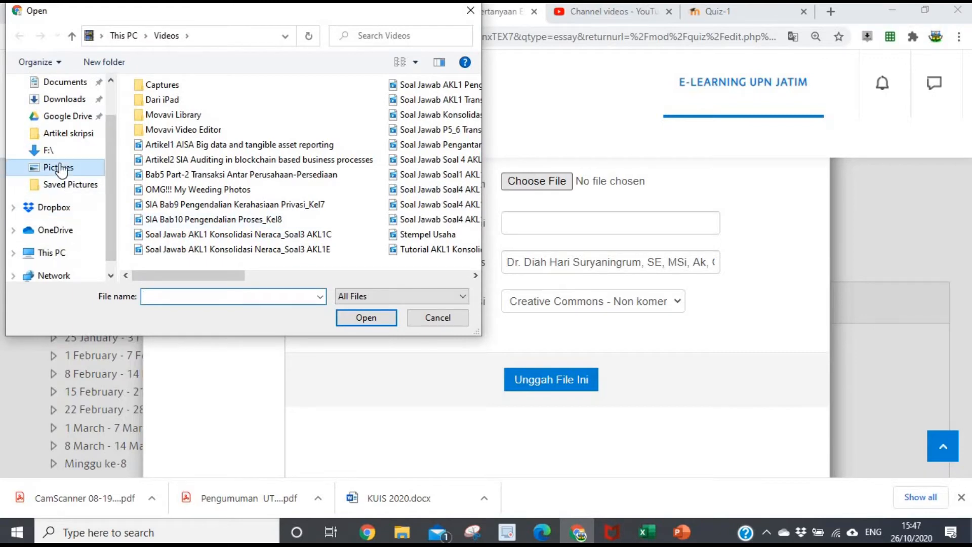
{"action": "double_click", "coordinate": [224, 129]}
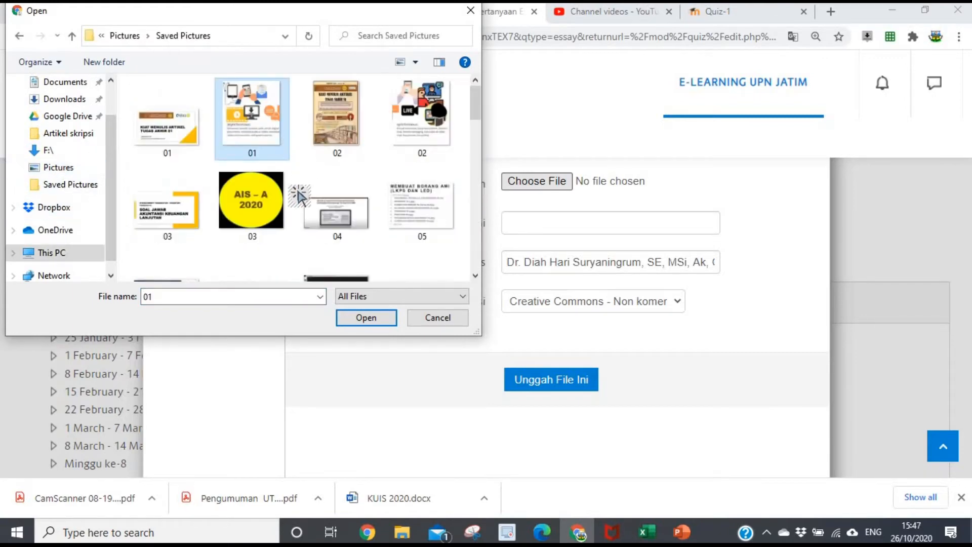
{"action": "scroll", "coordinate": [275, 206], "scroll_direction": "down", "scroll_amount": 3}
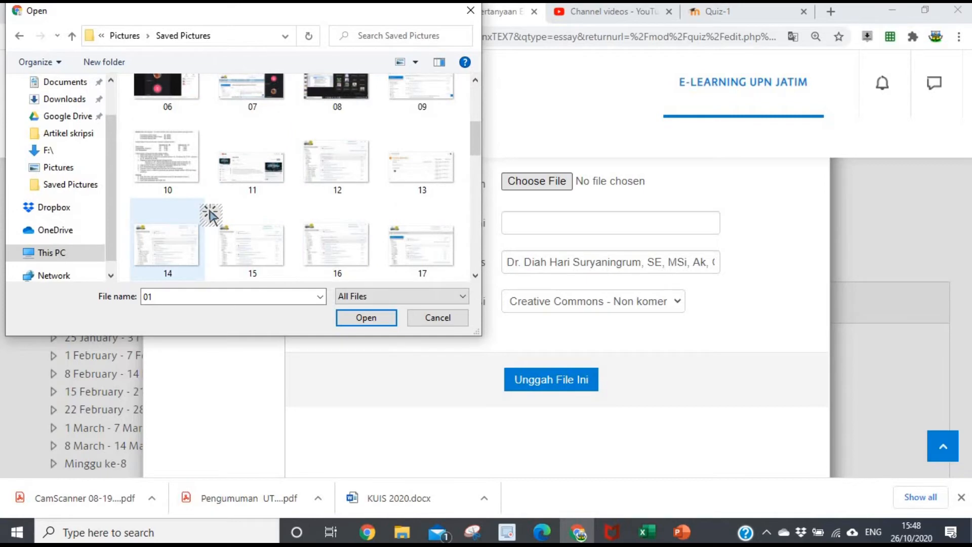
{"action": "scroll", "coordinate": [271, 221], "scroll_direction": "down", "scroll_amount": 2}
{"action": "scroll", "coordinate": [271, 223], "scroll_direction": "down", "scroll_amount": 10}
{"action": "scroll", "coordinate": [273, 225], "scroll_direction": "up", "scroll_amount": 1}
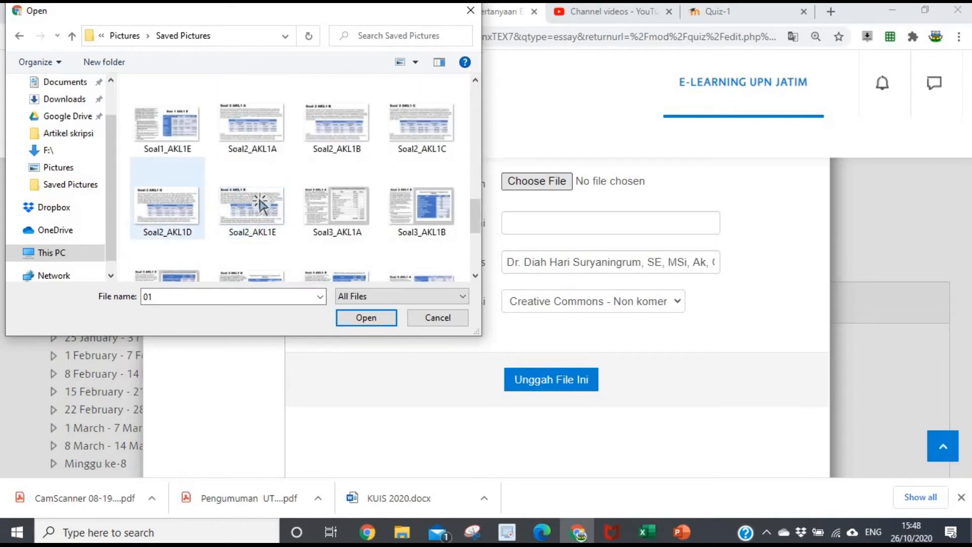
{"action": "left_click", "coordinate": [190, 146]}
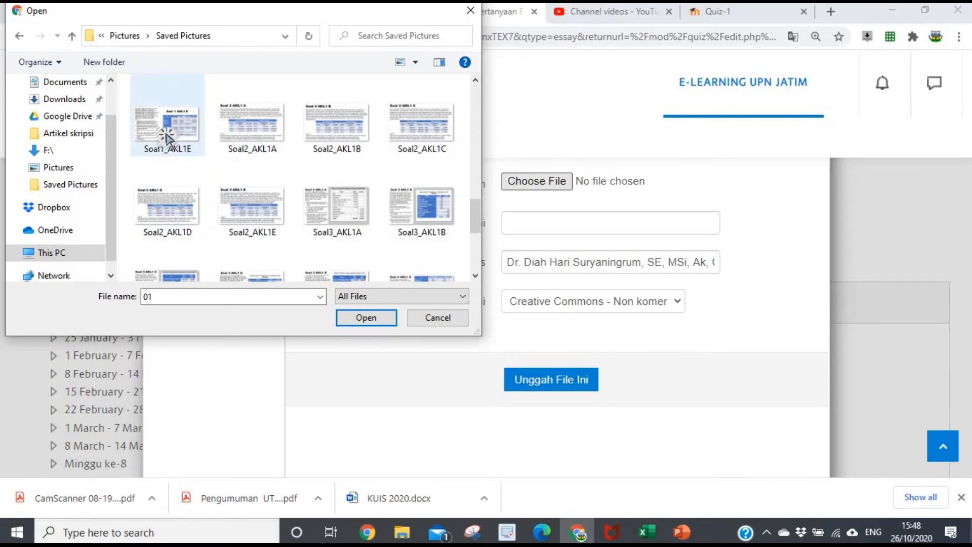
{"action": "left_click", "coordinate": [370, 319]}
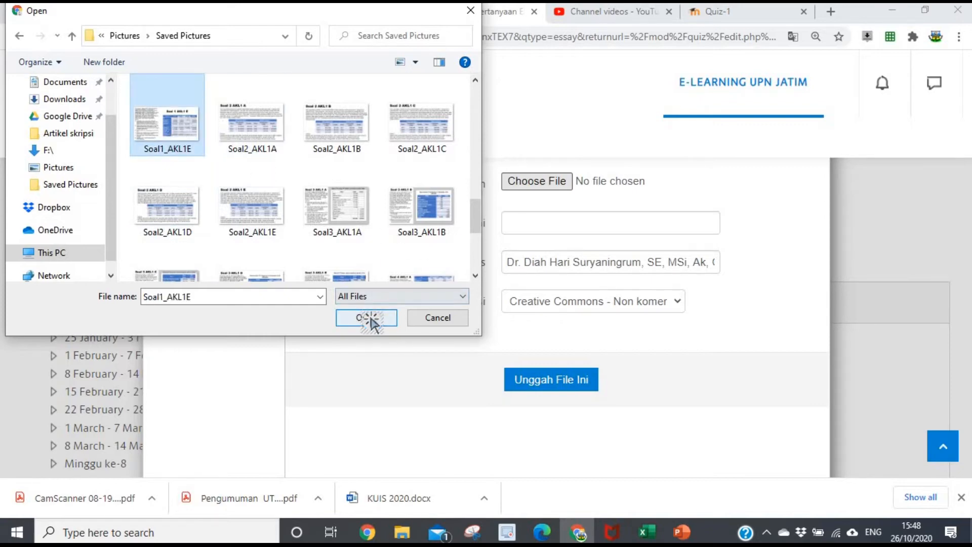
- Name the uploaded image "soal1" (Simpan sebagai) and upload the file
{"action": "left_click", "coordinate": [506, 225]}
{"action": "type", "text": "S"}
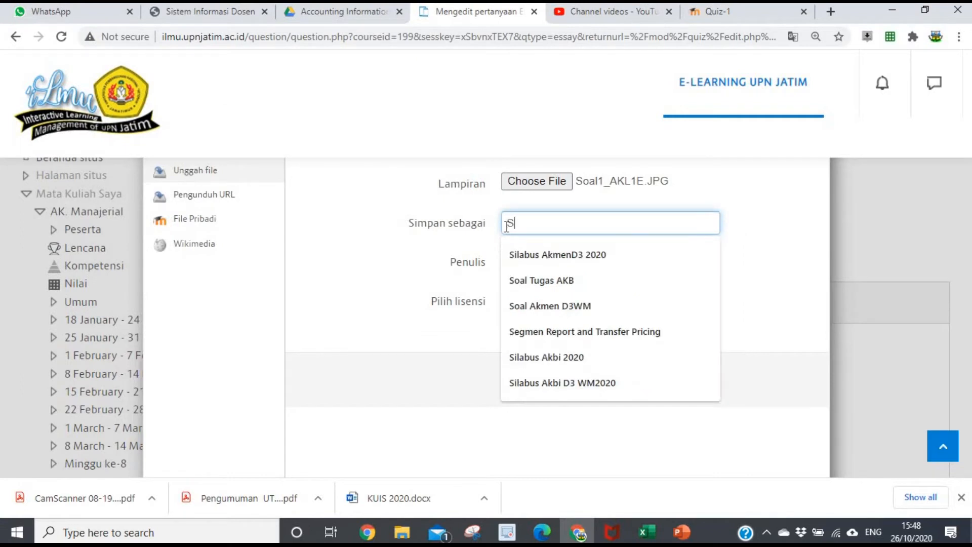
{"action": "type", "text": "oal1"}
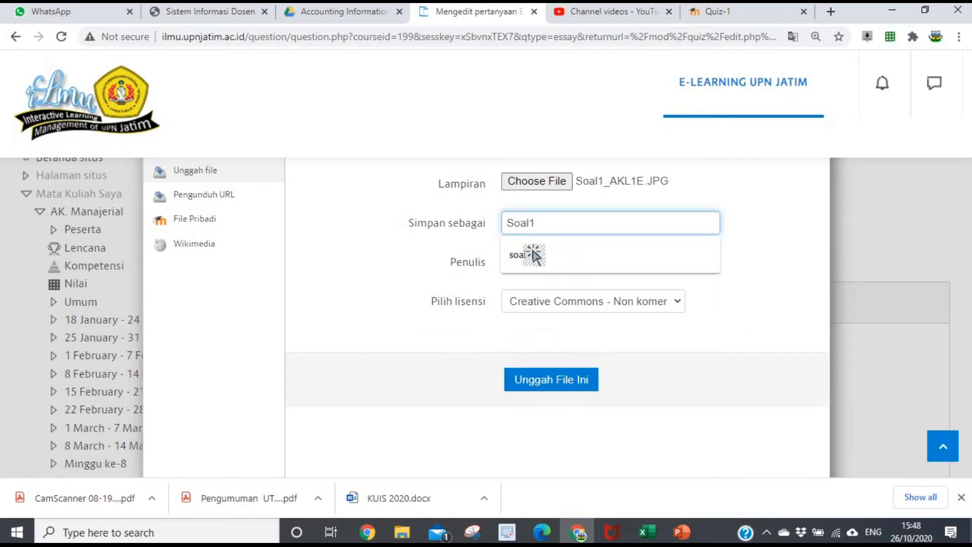
{"action": "left_click", "coordinate": [528, 264]}
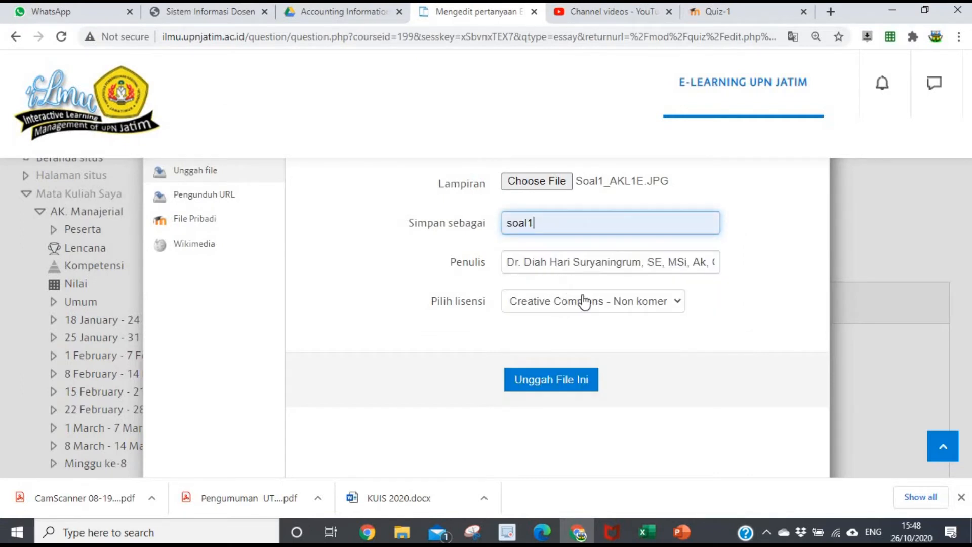
{"action": "left_click", "coordinate": [565, 388]}
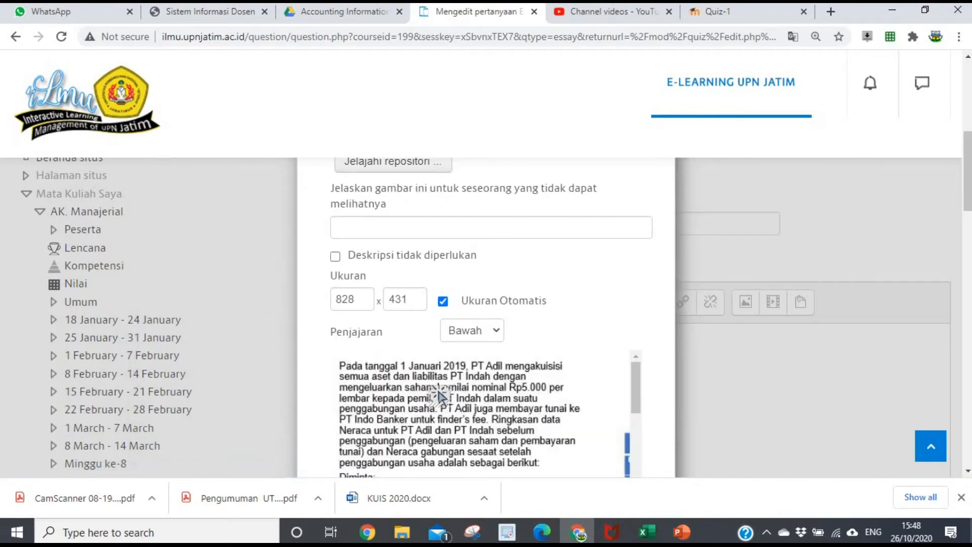
- Check the image preview and set the image width (Ukuran) to 500
{"action": "scroll", "coordinate": [446, 400], "scroll_direction": "down", "scroll_amount": 5}
{"action": "scroll", "coordinate": [430, 403], "scroll_direction": "up", "scroll_amount": 6}
{"action": "left_click", "coordinate": [355, 298]}
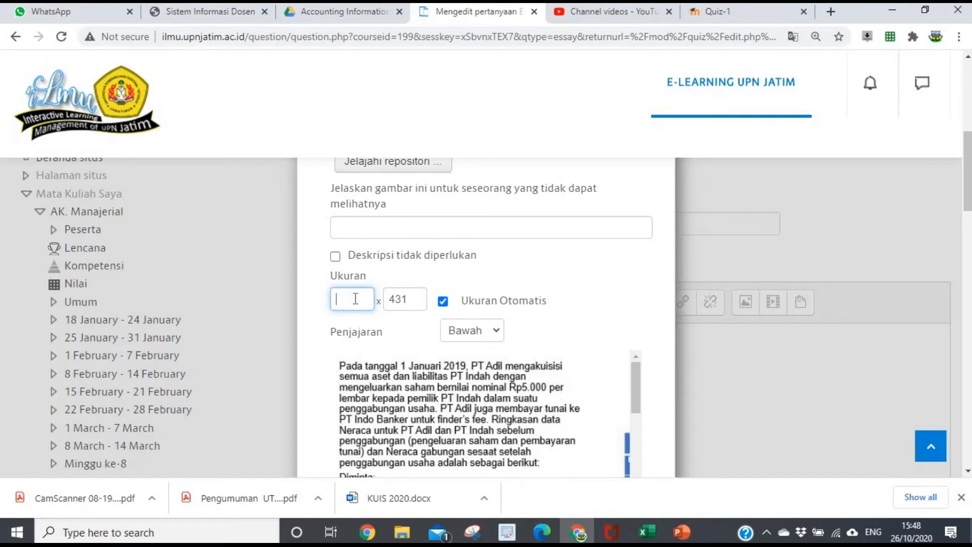
{"action": "type", "text": "5"}
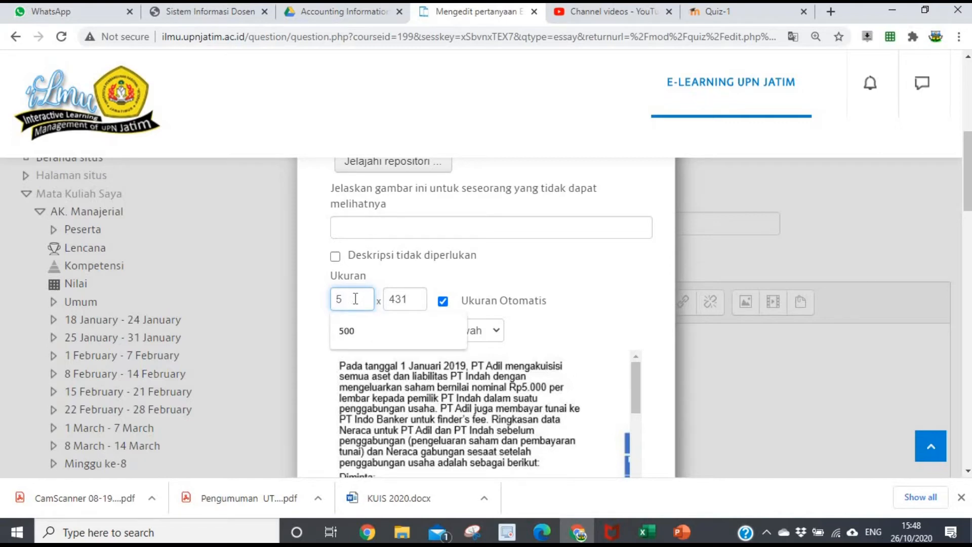
{"action": "type", "text": "00"}
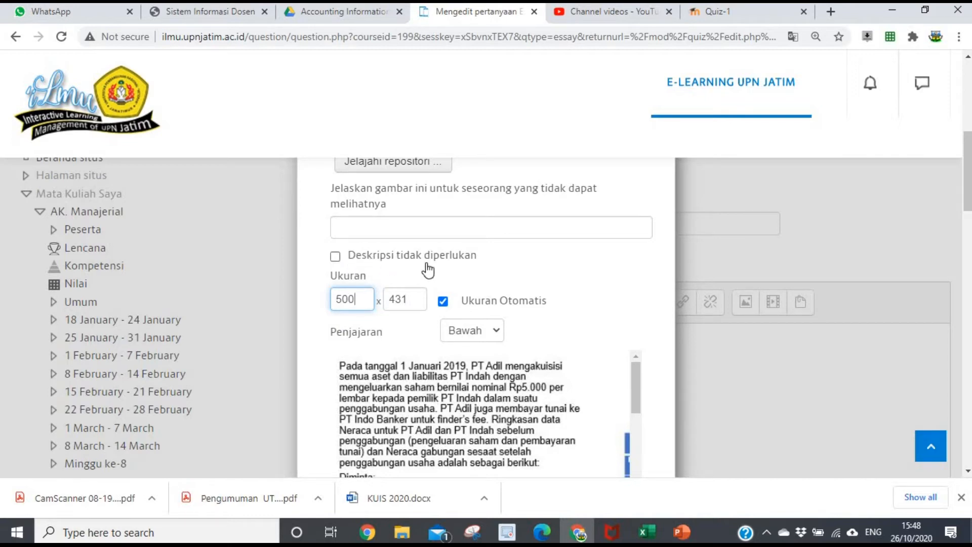
- Mark the image description as not required (Deskripsi tidak diperlukan) and save the image into the question text
{"action": "left_click", "coordinate": [336, 257]}
{"action": "scroll", "coordinate": [460, 313], "scroll_direction": "down", "scroll_amount": 4}
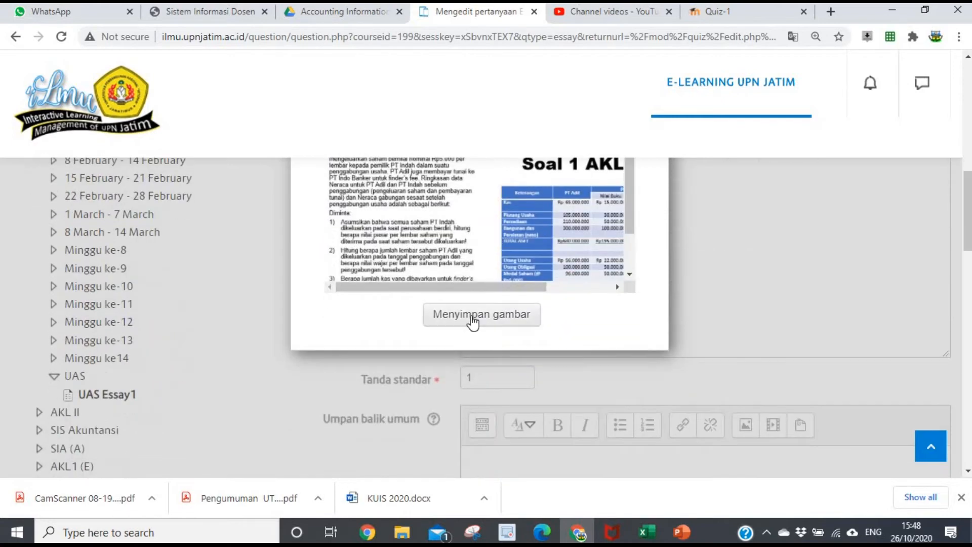
{"action": "left_click", "coordinate": [470, 315]}
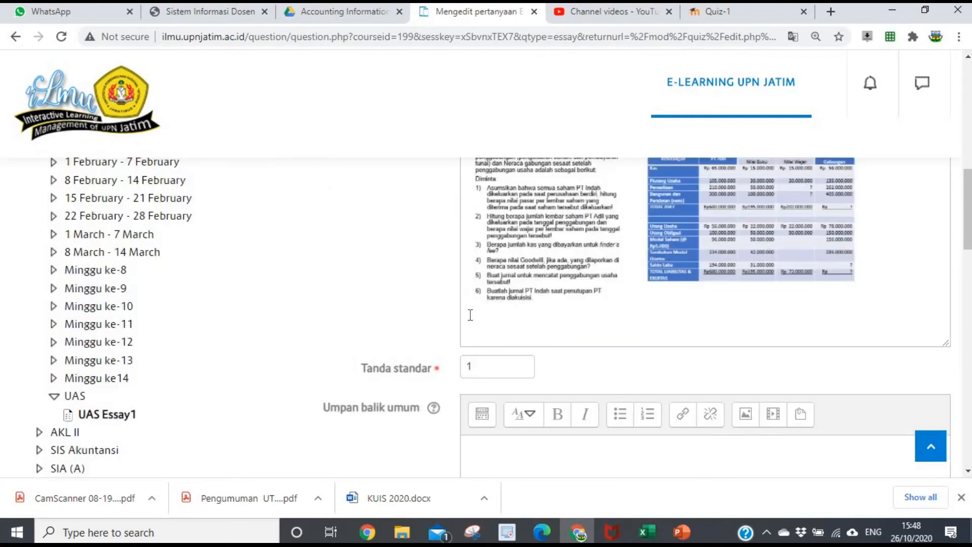
- Review the essay question form, checking the inserted question image, the default mark and the general feedback field (Umpan balik umum)
{"action": "scroll", "coordinate": [633, 321], "scroll_direction": "up", "scroll_amount": 4}
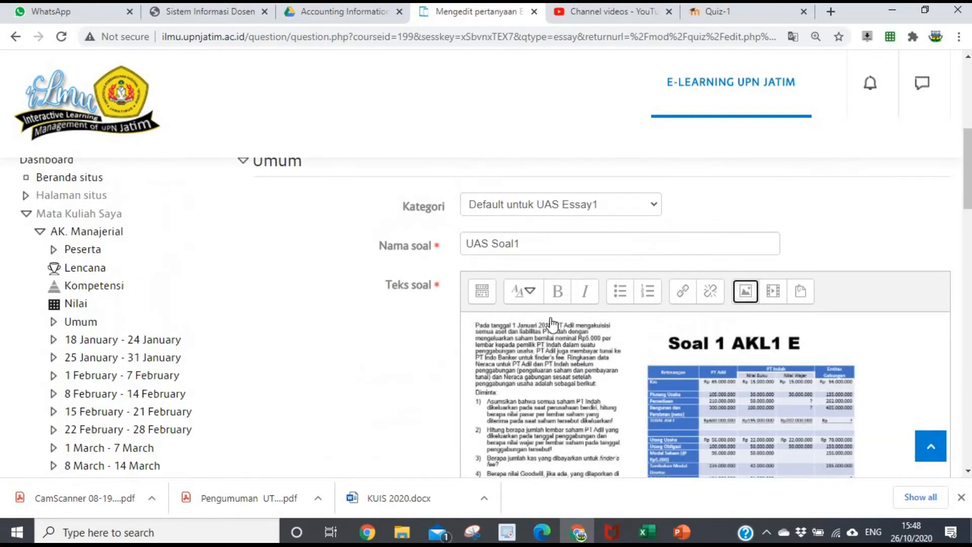
{"action": "scroll", "coordinate": [532, 225], "scroll_direction": "up", "scroll_amount": 3}
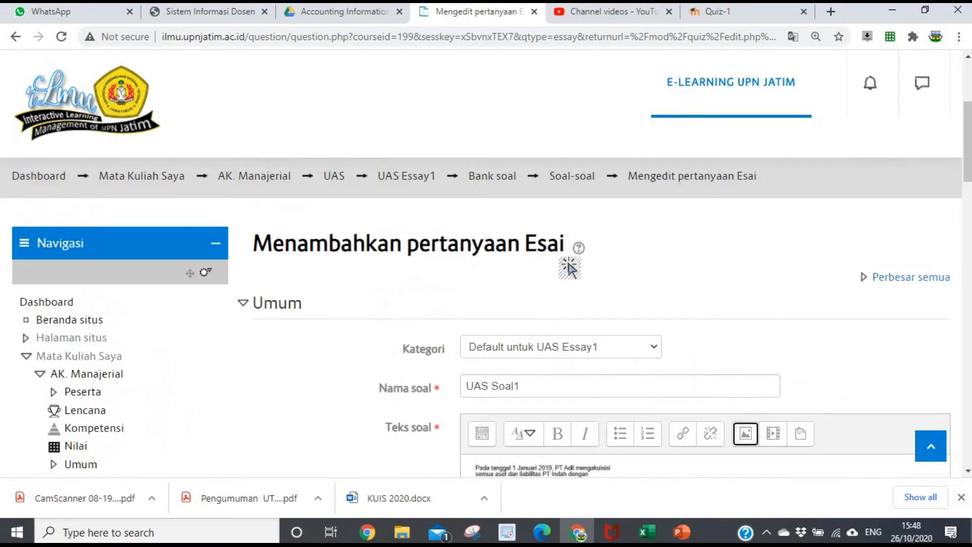
{"action": "scroll", "coordinate": [569, 265], "scroll_direction": "down", "scroll_amount": 2}
{"action": "scroll", "coordinate": [583, 325], "scroll_direction": "down", "scroll_amount": 1}
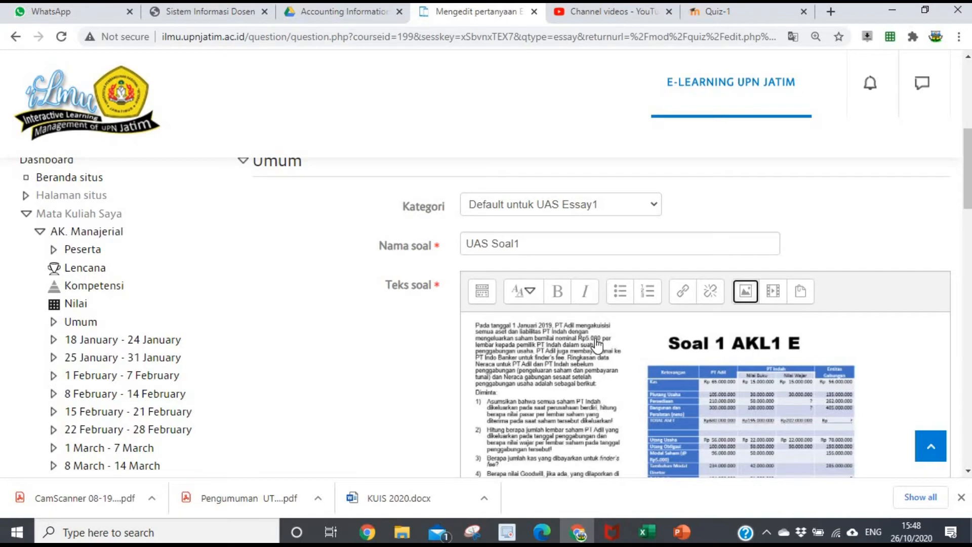
{"action": "scroll", "coordinate": [597, 346], "scroll_direction": "down", "scroll_amount": 3}
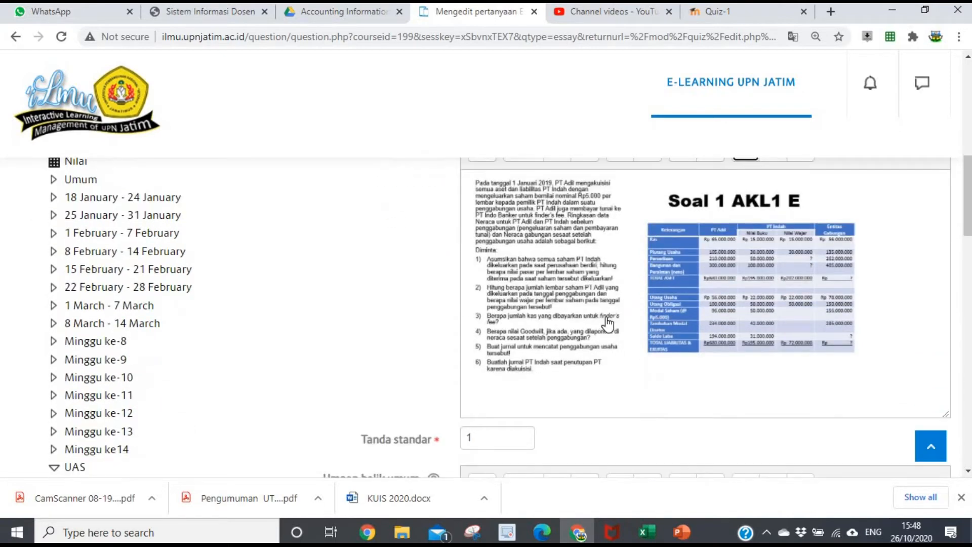
{"action": "scroll", "coordinate": [607, 323], "scroll_direction": "down", "scroll_amount": 4}
{"action": "scroll", "coordinate": [368, 206], "scroll_direction": "down", "scroll_amount": 2}
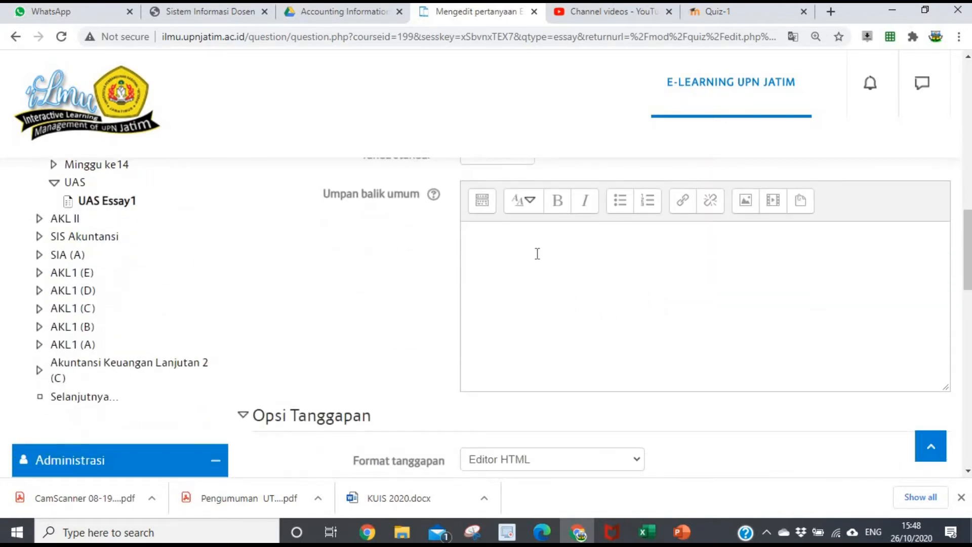
{"action": "left_click", "coordinate": [470, 234]}
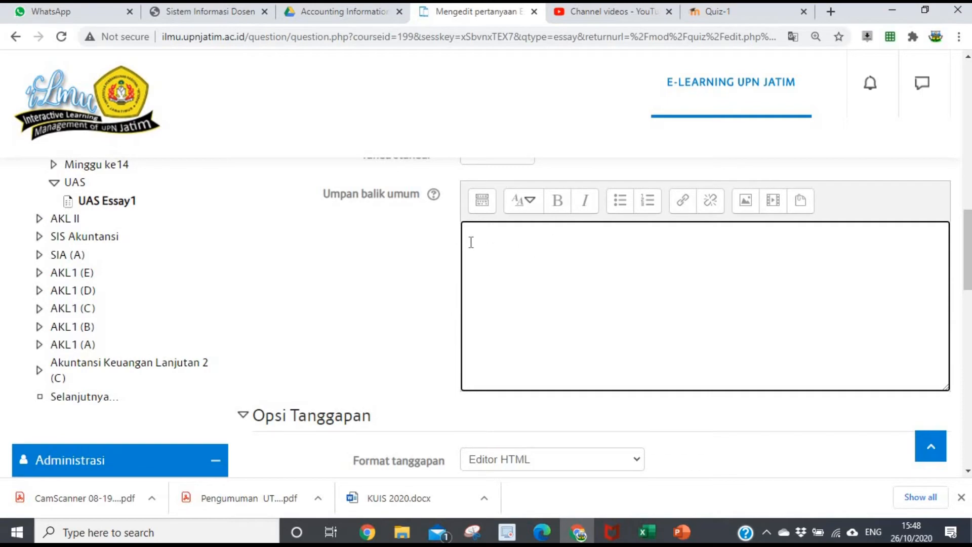
{"action": "scroll", "coordinate": [645, 268], "scroll_direction": "up", "scroll_amount": 4}
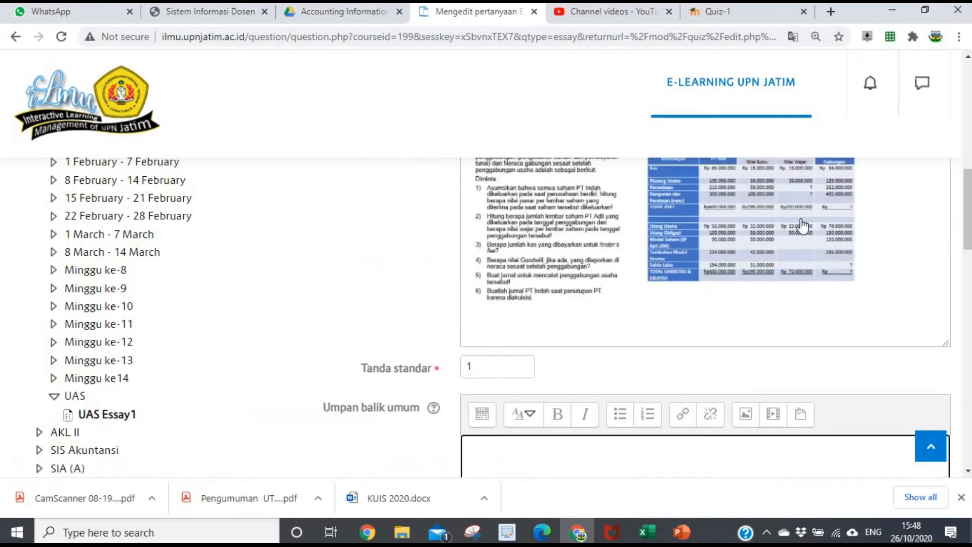
- Choose the picture "Jawab Soal UTS_Contoh" as the image file for the general feedback (Umpan balik umum)
{"action": "scroll", "coordinate": [506, 263], "scroll_direction": "down", "scroll_amount": 3}
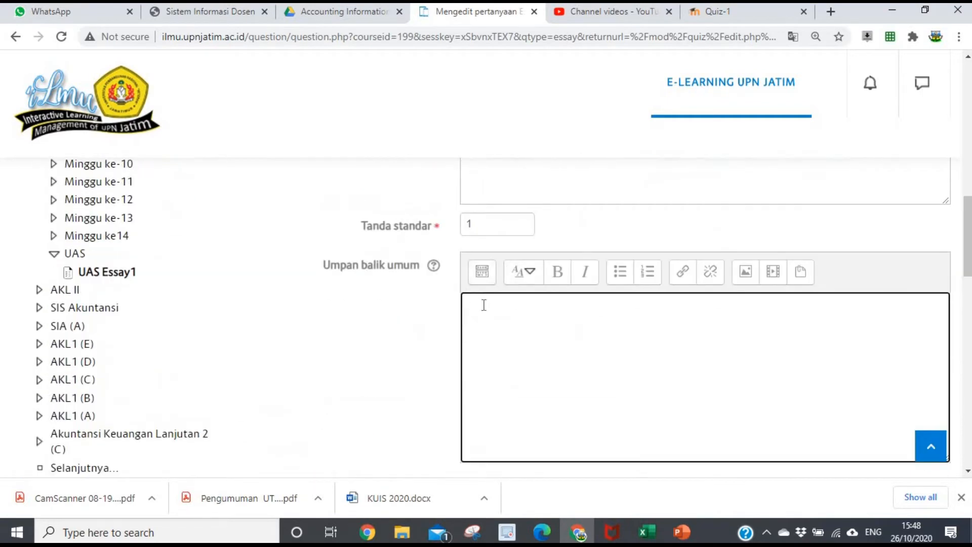
{"action": "left_click", "coordinate": [748, 276]}
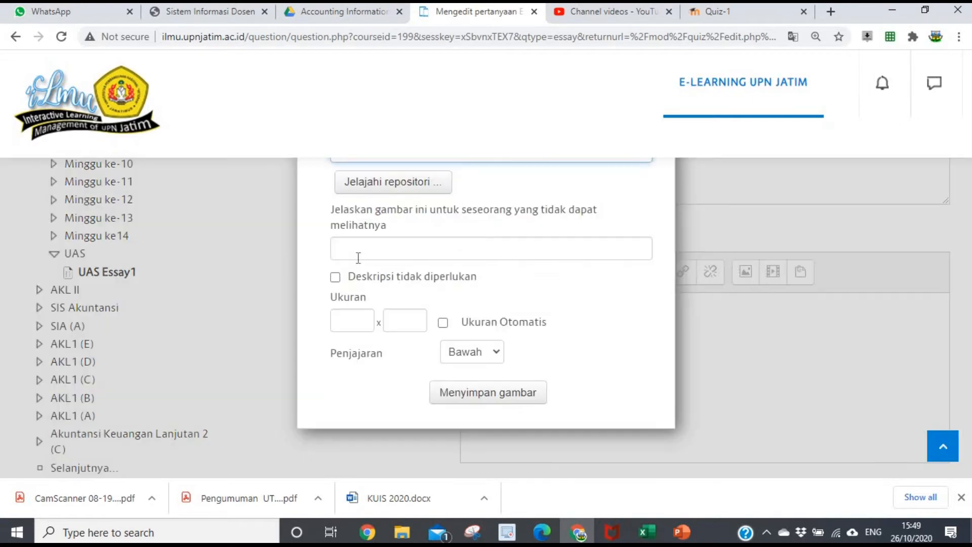
{"action": "left_click", "coordinate": [373, 191]}
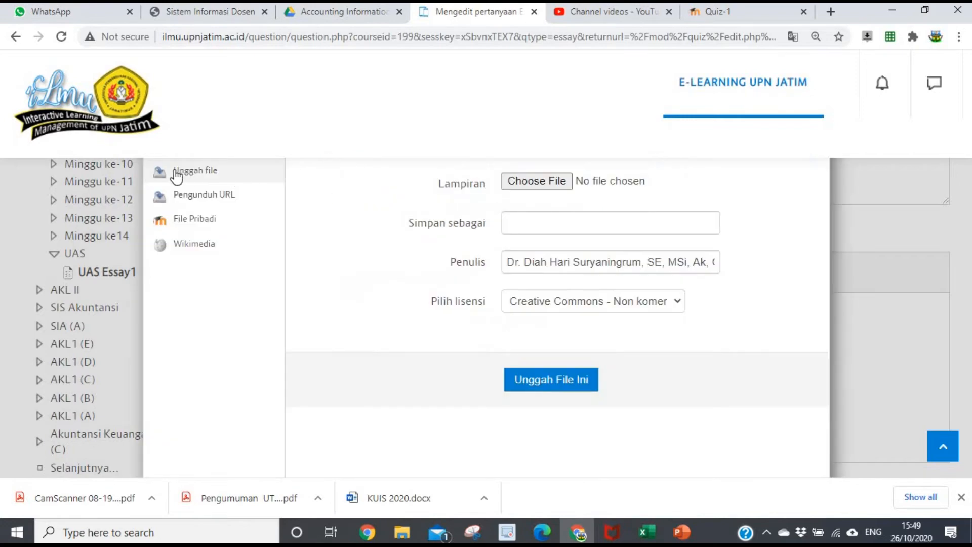
{"action": "left_click", "coordinate": [532, 182]}
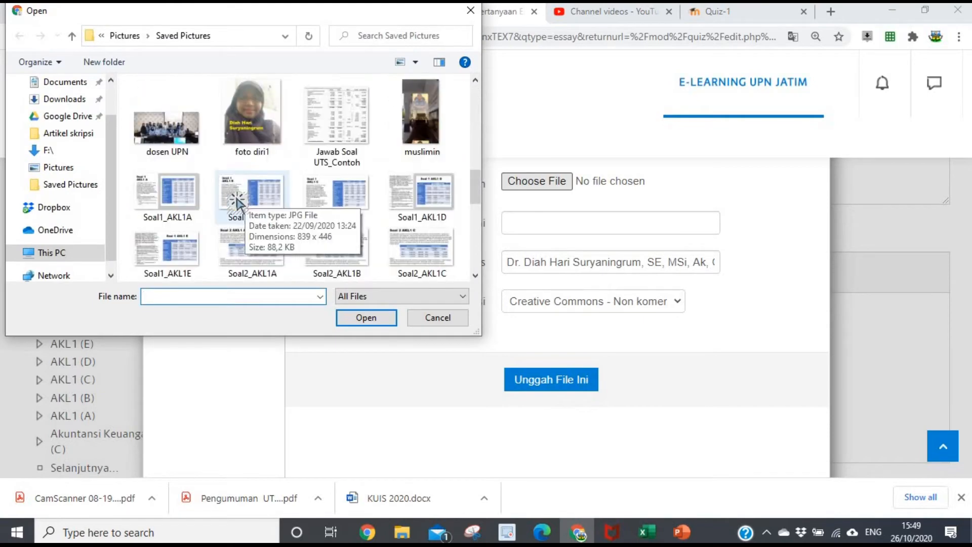
{"action": "left_click", "coordinate": [335, 128]}
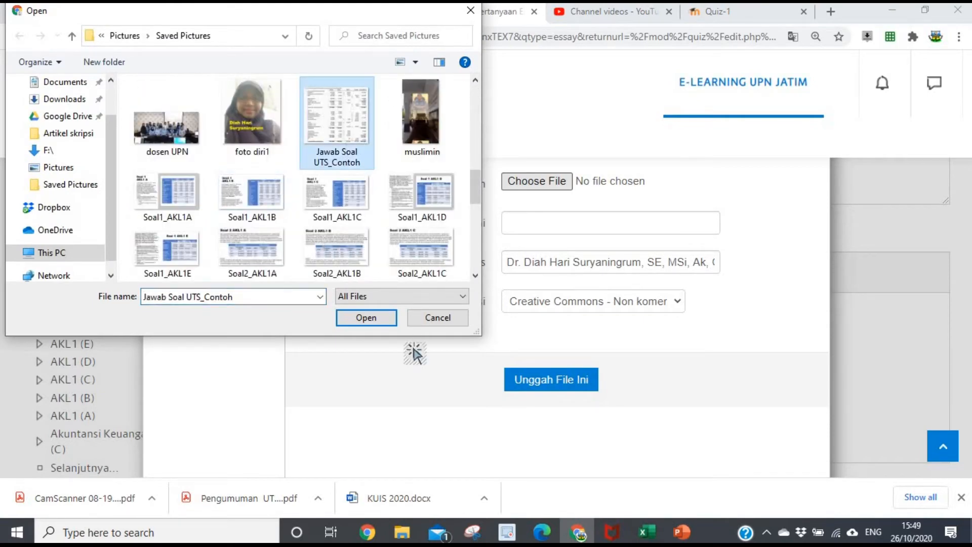
{"action": "left_click", "coordinate": [375, 319]}
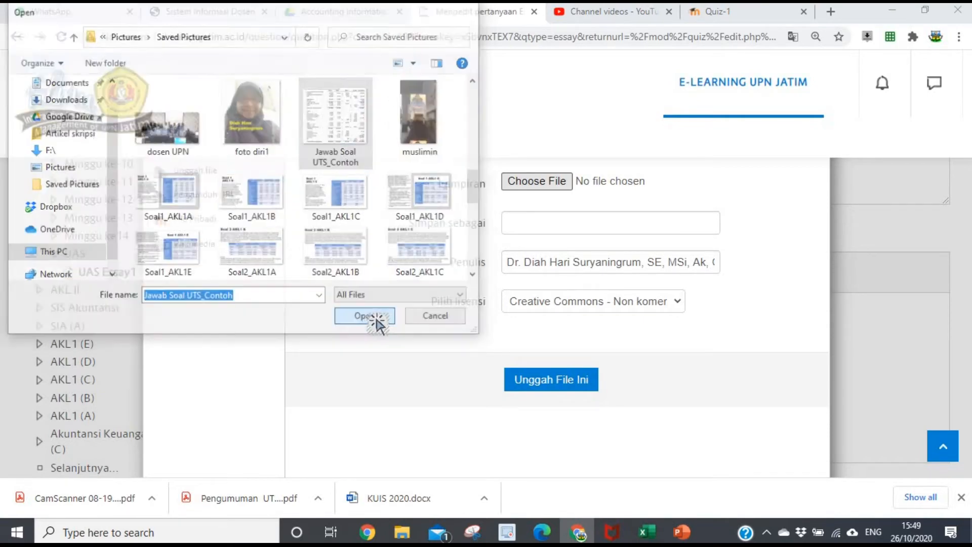
- Name the feedback image "Jawaban Soal1UAS" (Simpan sebagai) and upload the file
{"action": "left_click", "coordinate": [515, 229]}
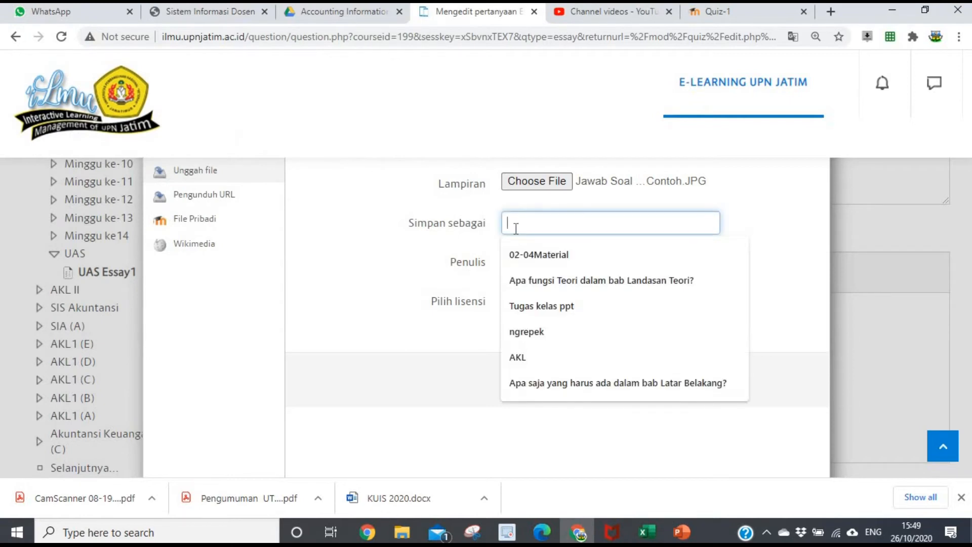
{"action": "type", "text": "Jawaban Soal1UAS"}
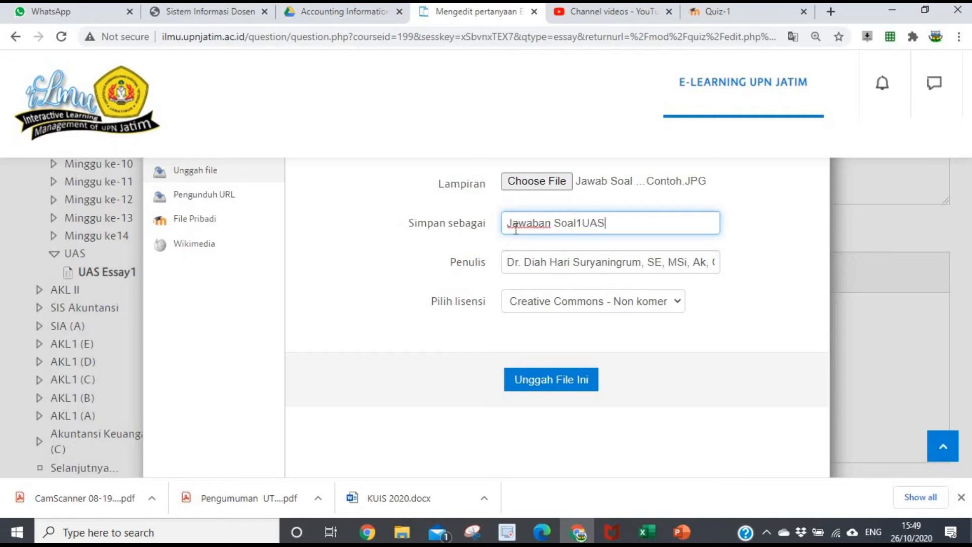
{"action": "left_click", "coordinate": [552, 384]}
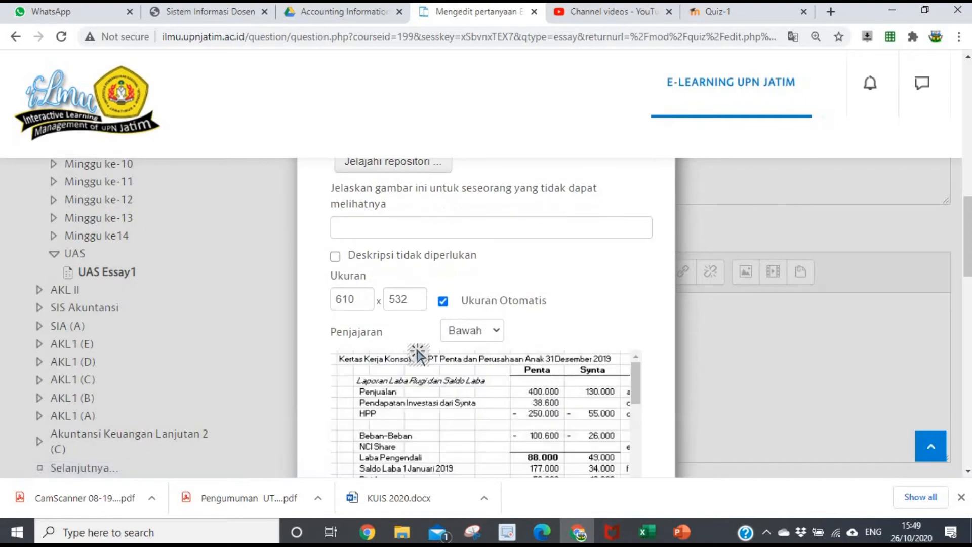
- Set the feedback image's width to 500, mark its description as not required, and save it into the general feedback
{"action": "left_click", "coordinate": [355, 296]}
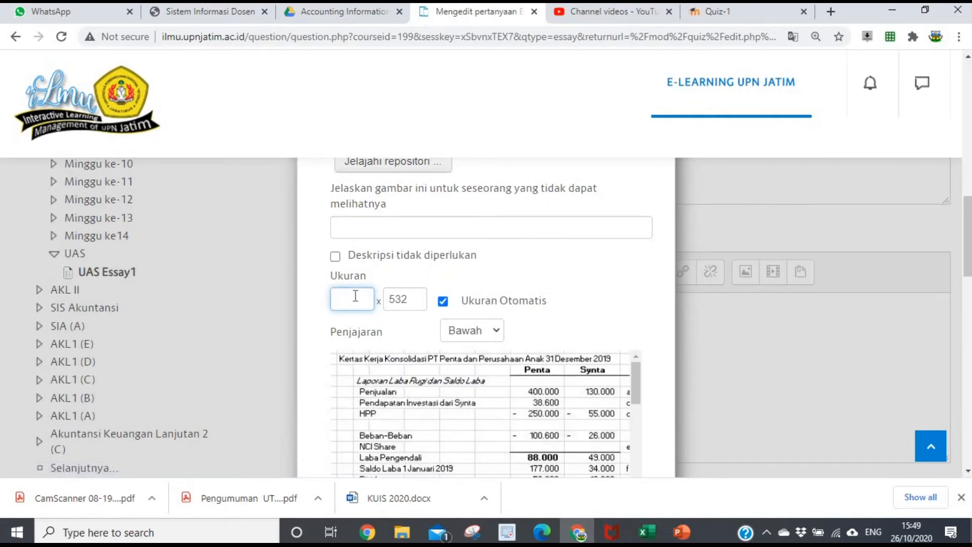
{"action": "type", "text": "500"}
{"action": "left_click", "coordinate": [335, 256]}
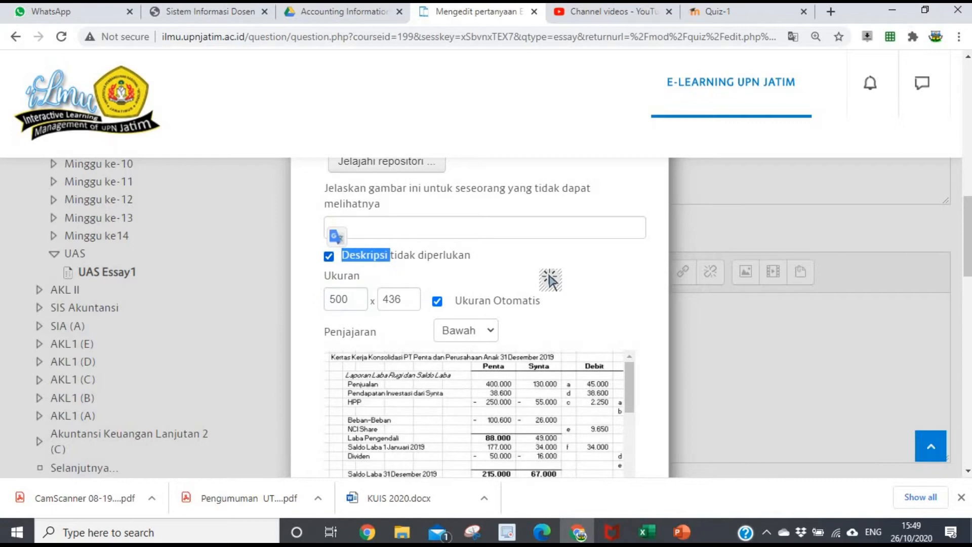
{"action": "scroll", "coordinate": [548, 278], "scroll_direction": "down", "scroll_amount": 4}
{"action": "left_click", "coordinate": [489, 324]}
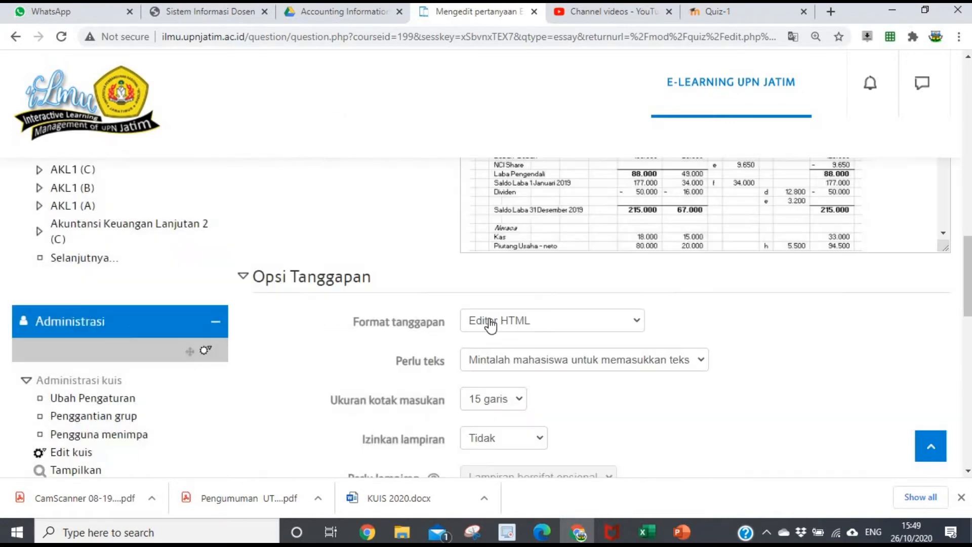
- Set the response format (Format tanggapan) to "Teks biasa" and the text requirement (Perlu teks) to "Input teks adalah opsional"
{"action": "scroll", "coordinate": [587, 314], "scroll_direction": "up", "scroll_amount": 4}
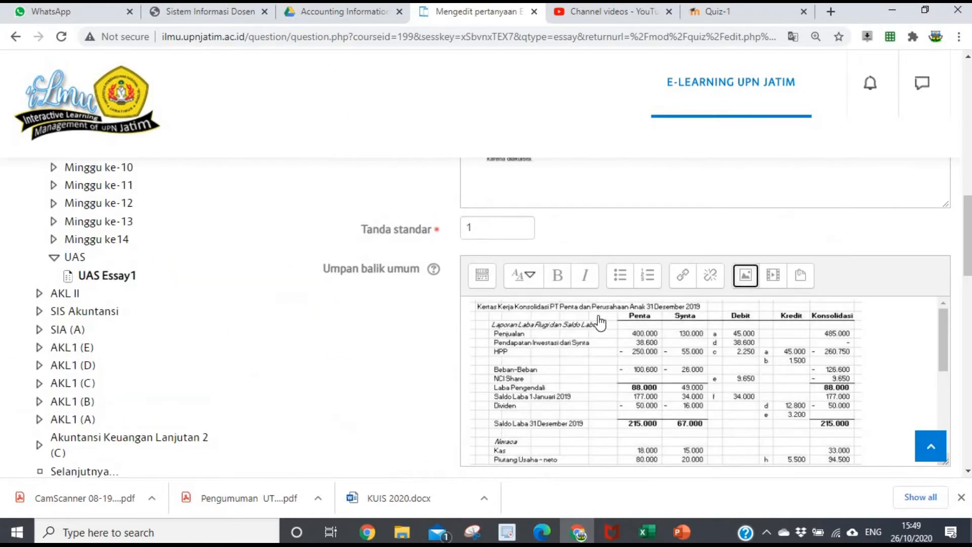
{"action": "scroll", "coordinate": [620, 284], "scroll_direction": "down", "scroll_amount": 3}
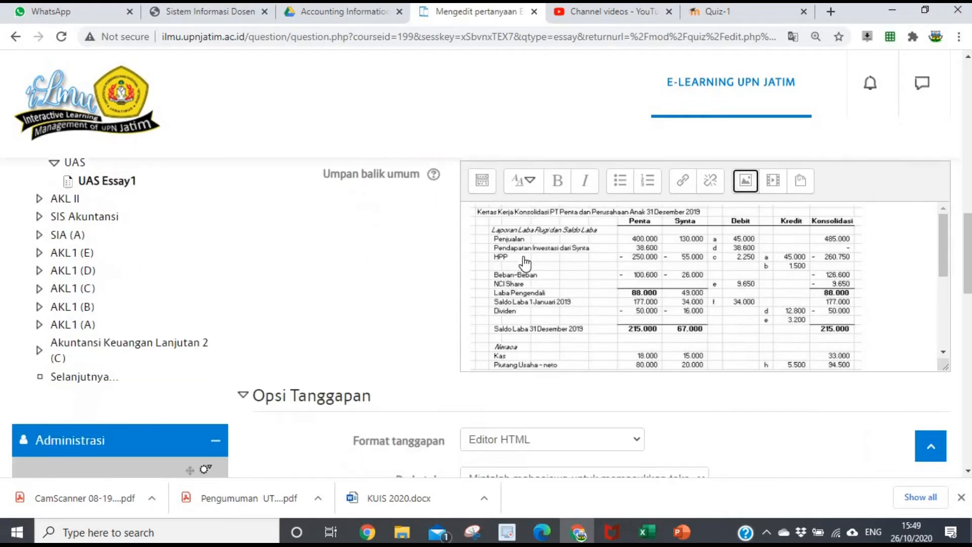
{"action": "scroll", "coordinate": [601, 271], "scroll_direction": "down", "scroll_amount": 4}
{"action": "scroll", "coordinate": [597, 311], "scroll_direction": "down", "scroll_amount": 2}
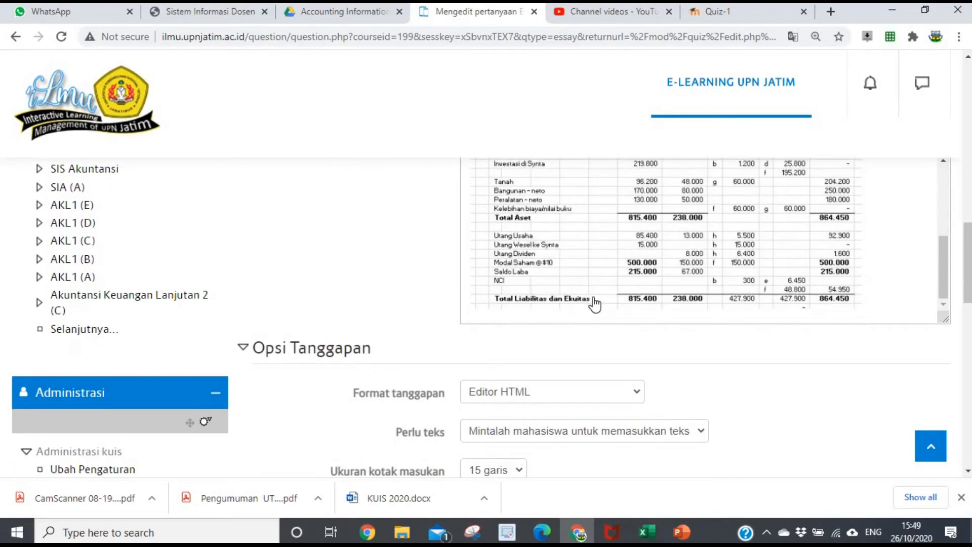
{"action": "scroll", "coordinate": [557, 298], "scroll_direction": "down", "scroll_amount": 3}
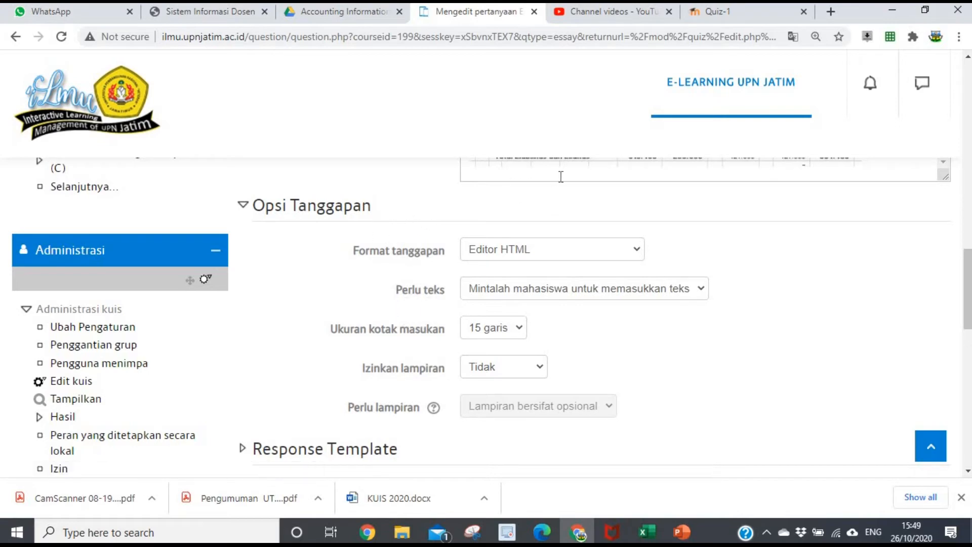
{"action": "left_click", "coordinate": [638, 256]}
{"action": "left_click", "coordinate": [506, 296]}
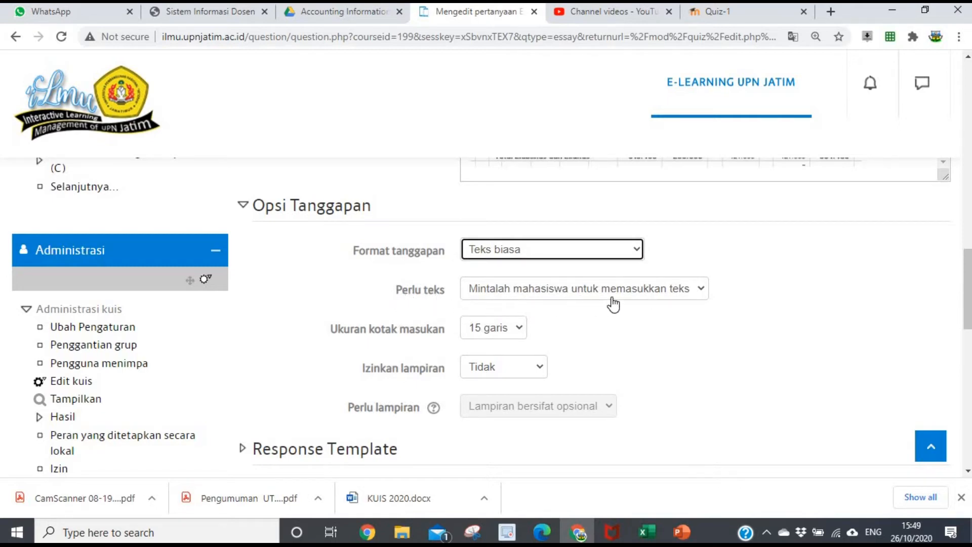
{"action": "left_click", "coordinate": [701, 291]}
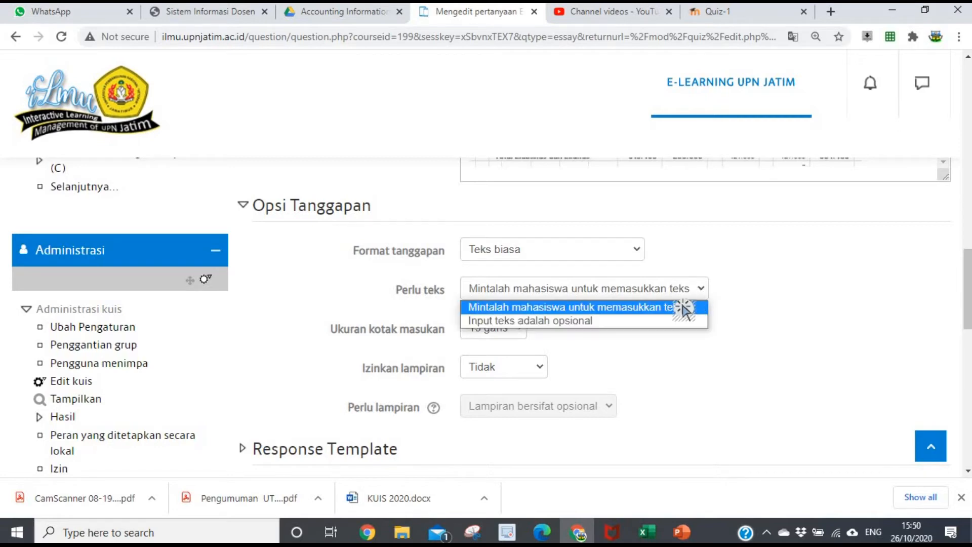
{"action": "left_click", "coordinate": [577, 321]}
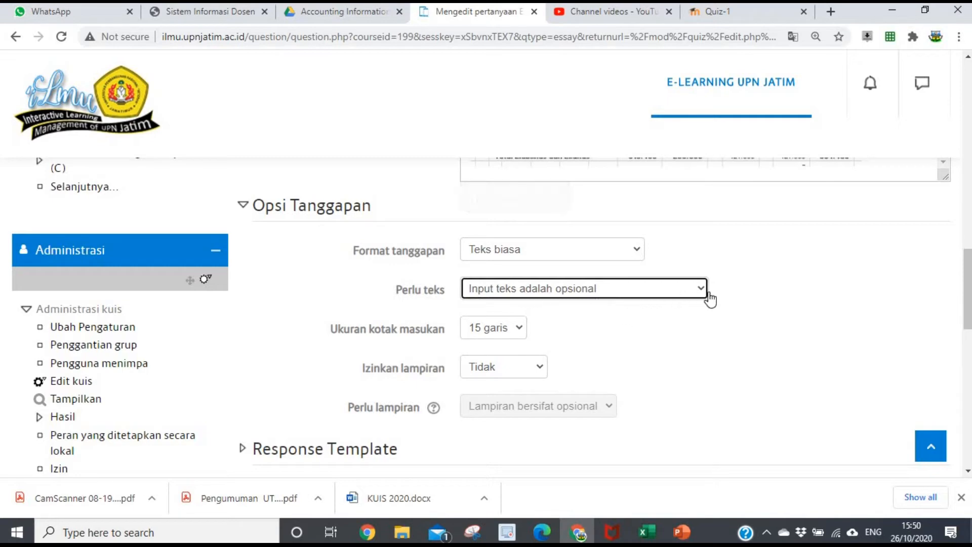
- Set the input box size (Ukuran kotak masukan) to 5 garis
{"action": "scroll", "coordinate": [638, 279], "scroll_direction": "up", "scroll_amount": 1}
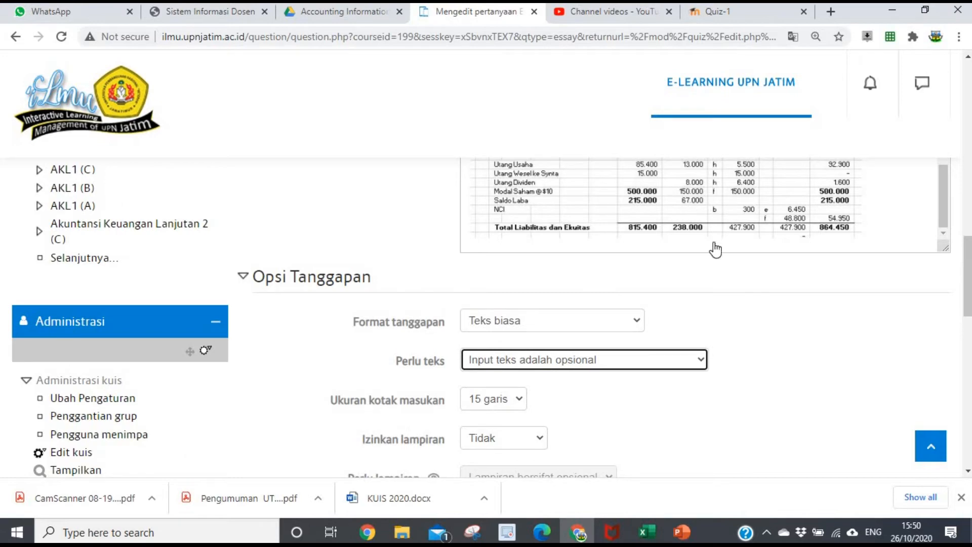
{"action": "scroll", "coordinate": [615, 332], "scroll_direction": "down", "scroll_amount": 1}
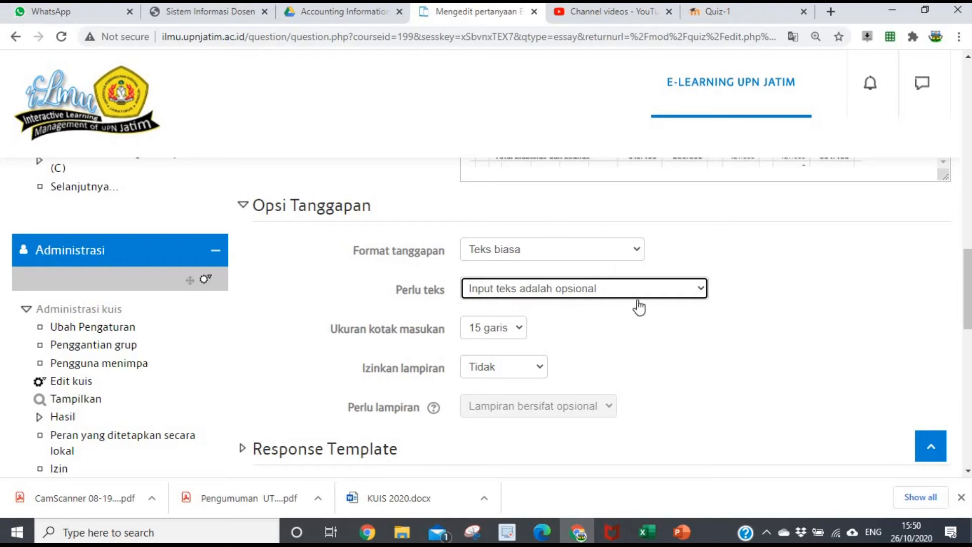
{"action": "scroll", "coordinate": [521, 259], "scroll_direction": "down", "scroll_amount": 1}
{"action": "left_click", "coordinate": [518, 258]}
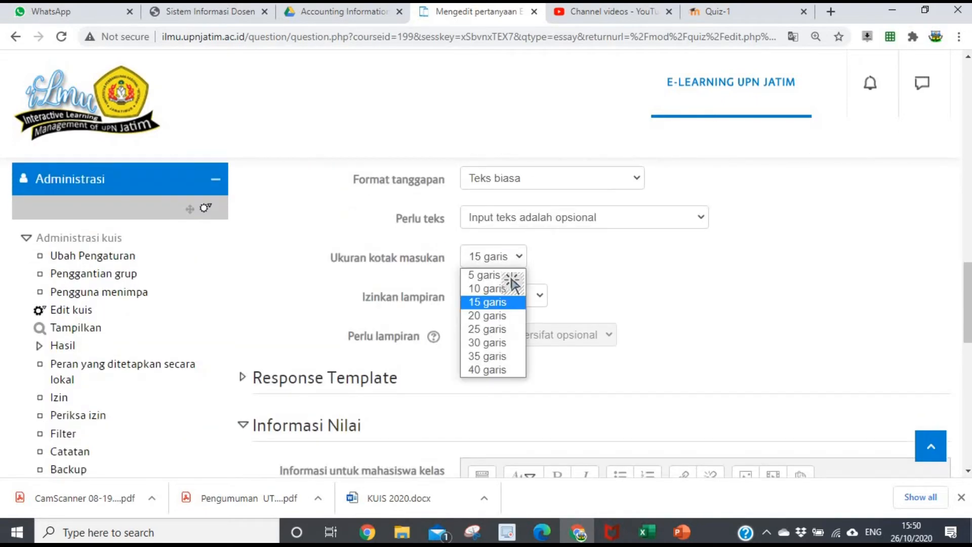
{"action": "left_click", "coordinate": [509, 275]}
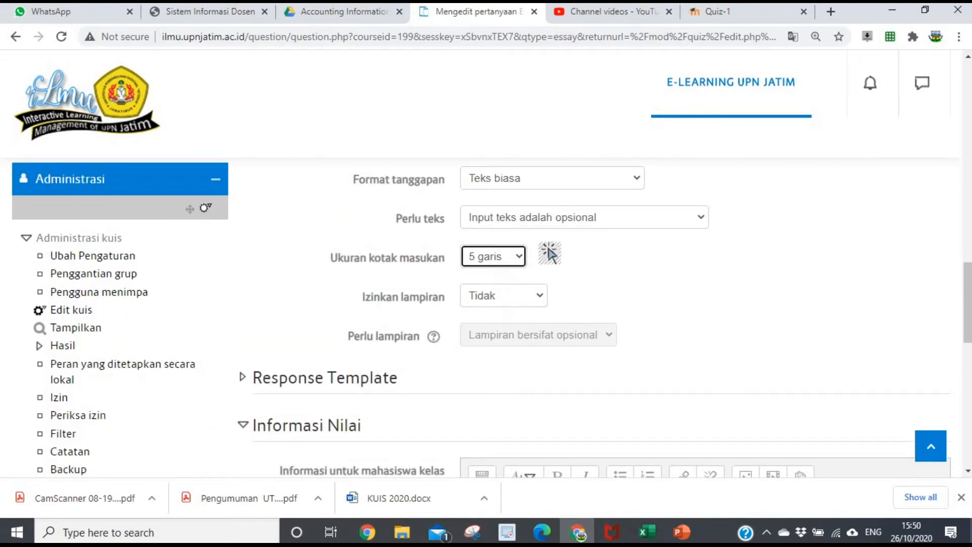
- Allow 3 attachments (Izinkan lampiran) and require 3 attachments (Perlu lampiran) for the essay response
{"action": "scroll", "coordinate": [549, 253], "scroll_direction": "down", "scroll_amount": 1}
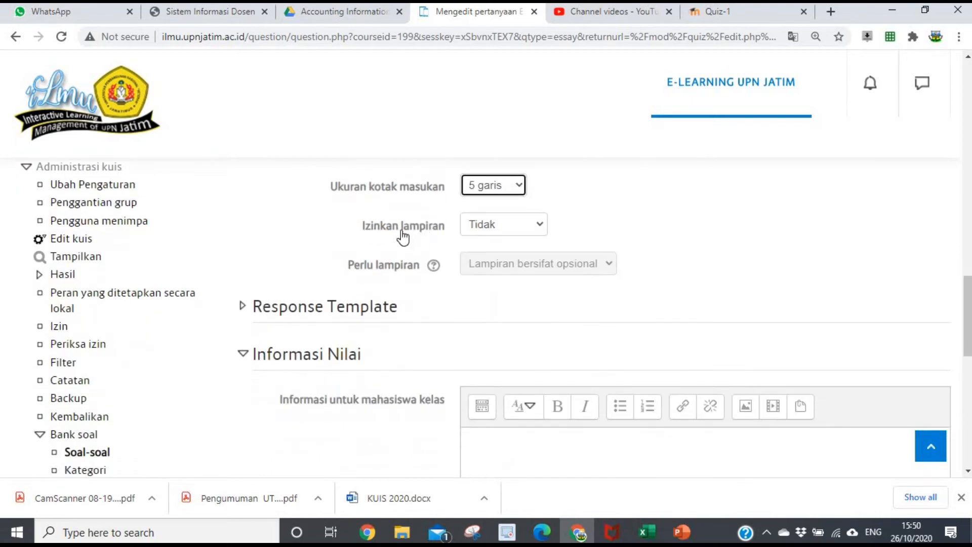
{"action": "left_click", "coordinate": [540, 228]}
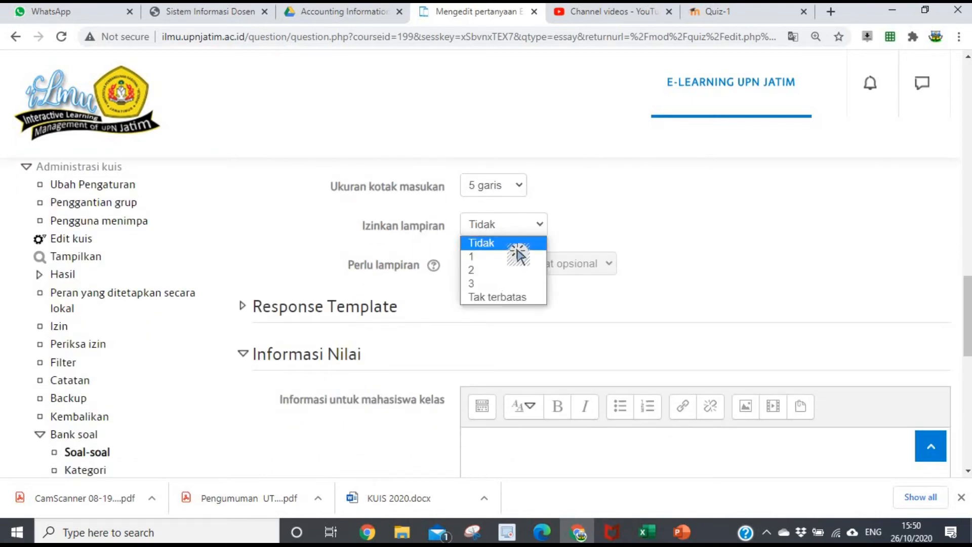
{"action": "left_click", "coordinate": [492, 284]}
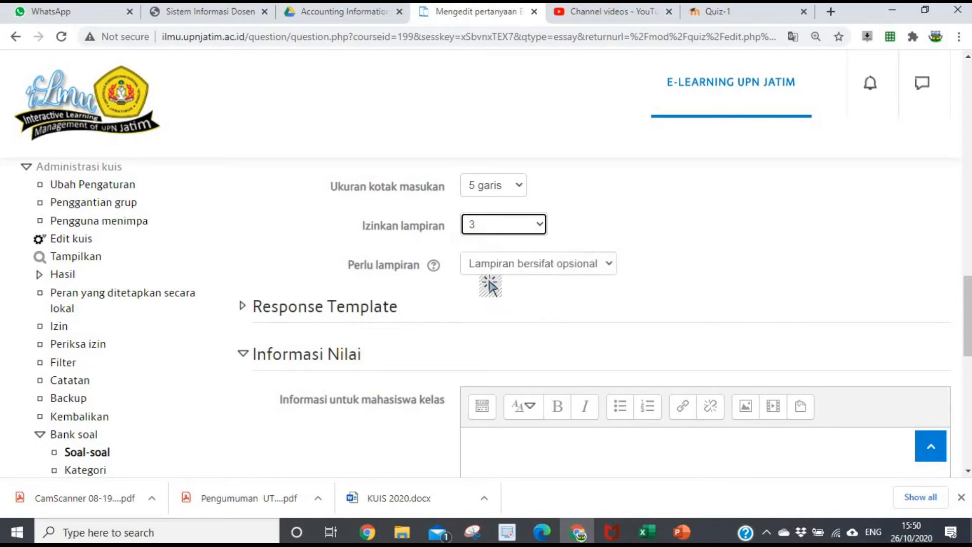
{"action": "left_click", "coordinate": [608, 269]}
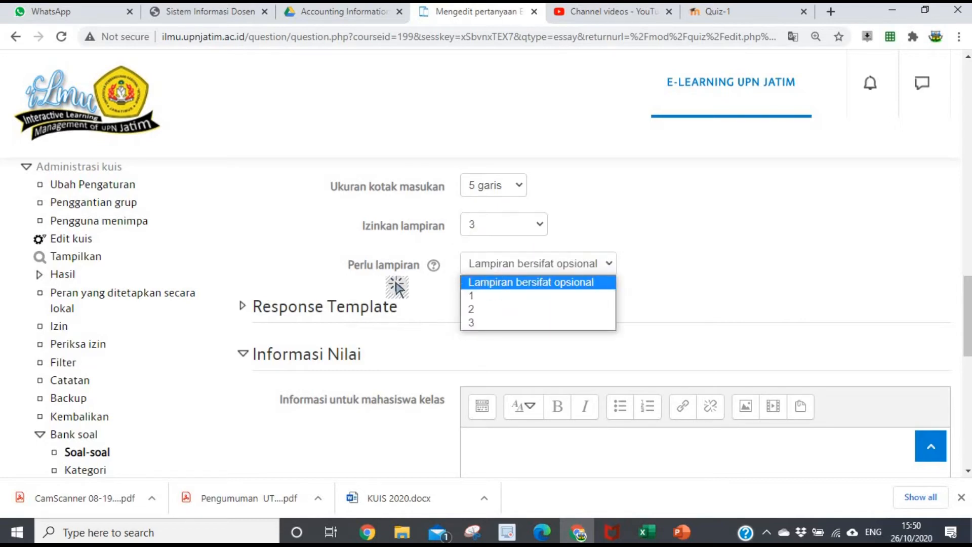
{"action": "left_click", "coordinate": [479, 324]}
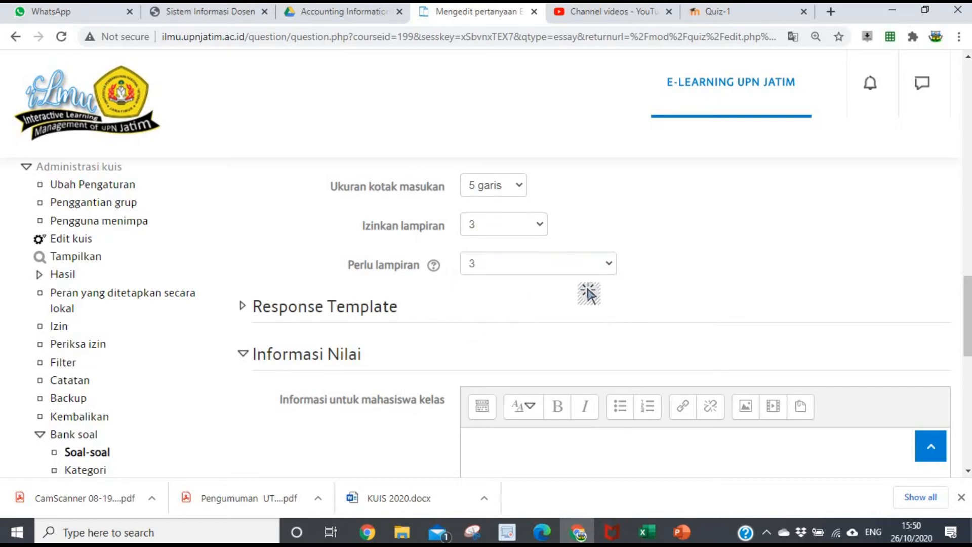
{"action": "left_click", "coordinate": [610, 269]}
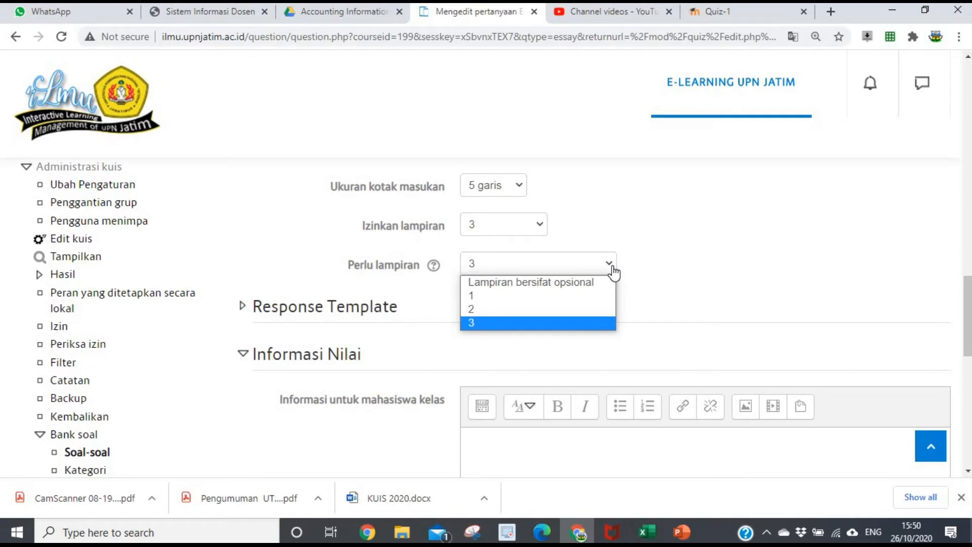
{"action": "left_click", "coordinate": [613, 272]}
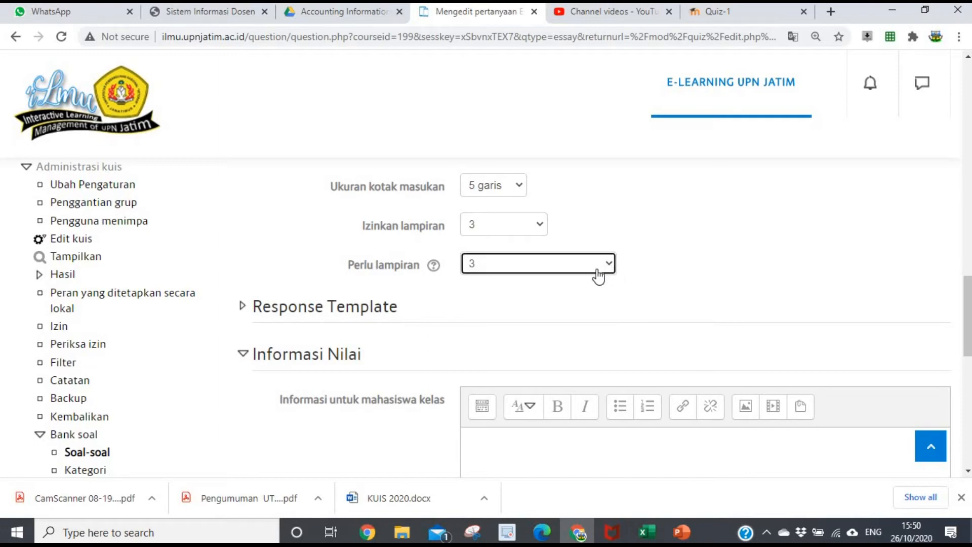
- Save the essay question and check the entry "UAS Soal1" on the quiz's editing page
{"action": "scroll", "coordinate": [606, 292], "scroll_direction": "down", "scroll_amount": 1}
{"action": "scroll", "coordinate": [595, 282], "scroll_direction": "down", "scroll_amount": 7}
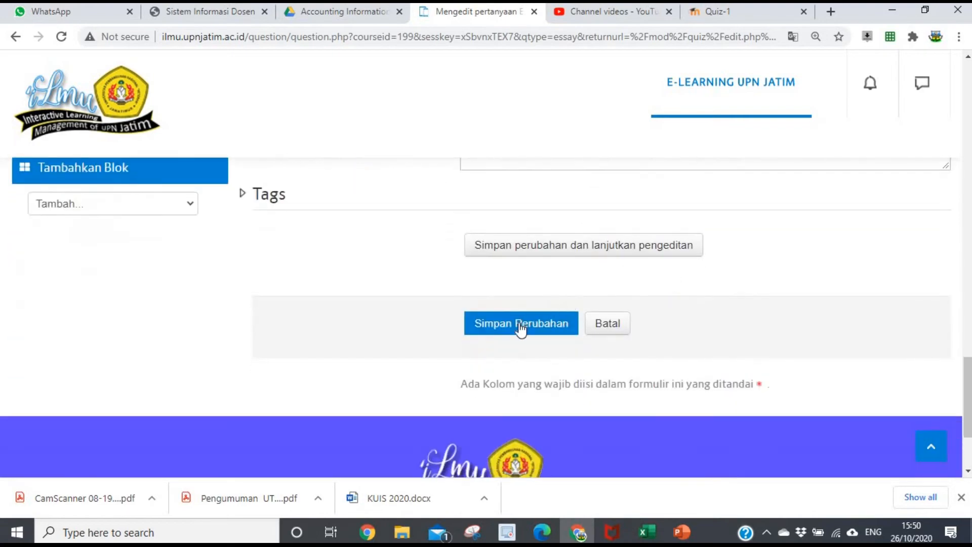
{"action": "left_click", "coordinate": [520, 332]}
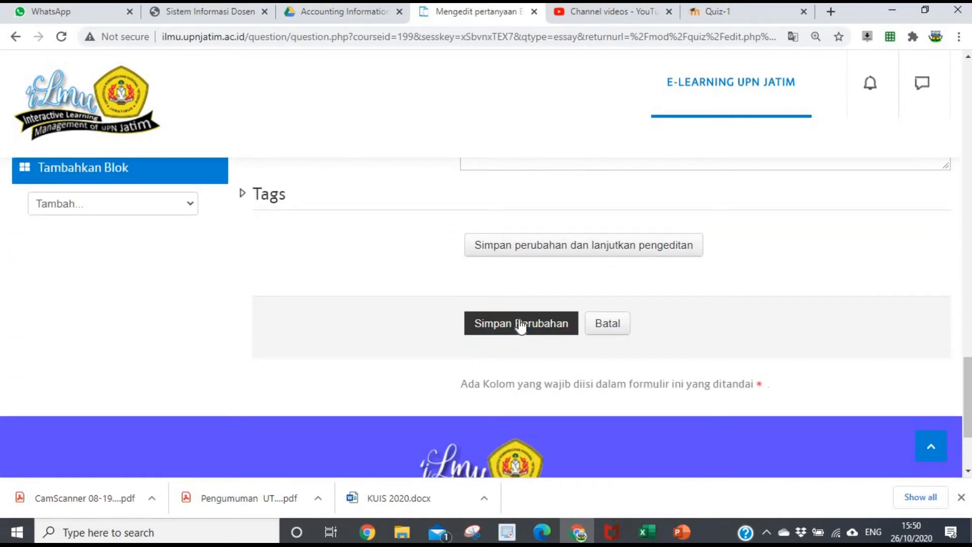
{"action": "left_click", "coordinate": [518, 322]}
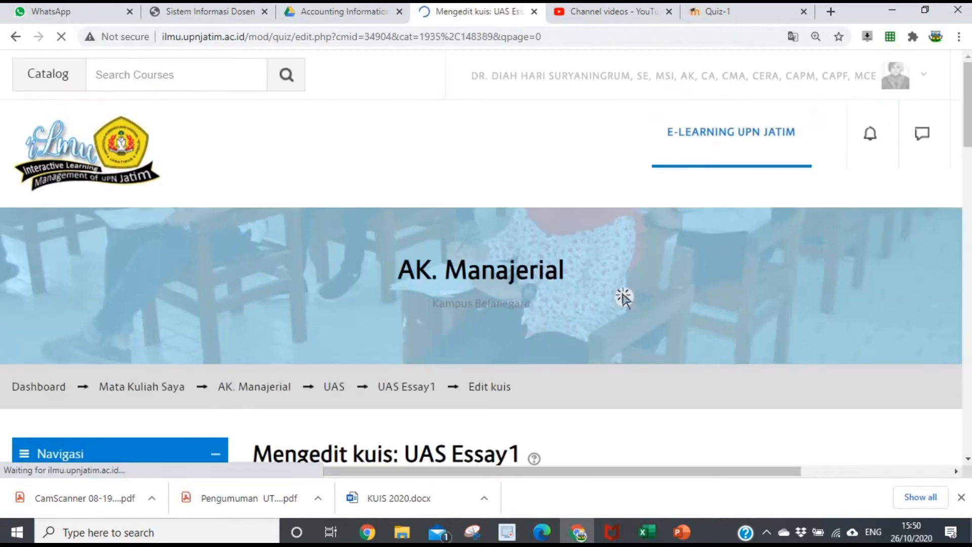
{"action": "scroll", "coordinate": [650, 298], "scroll_direction": "down", "scroll_amount": 4}
{"action": "scroll", "coordinate": [349, 297], "scroll_direction": "down", "scroll_amount": 1}
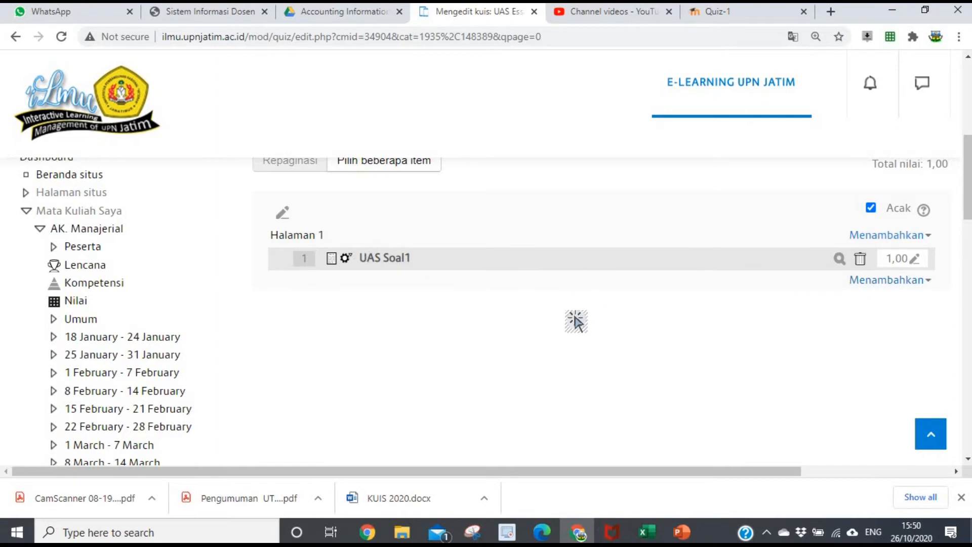
{"action": "scroll", "coordinate": [484, 306], "scroll_direction": "up", "scroll_amount": 2}
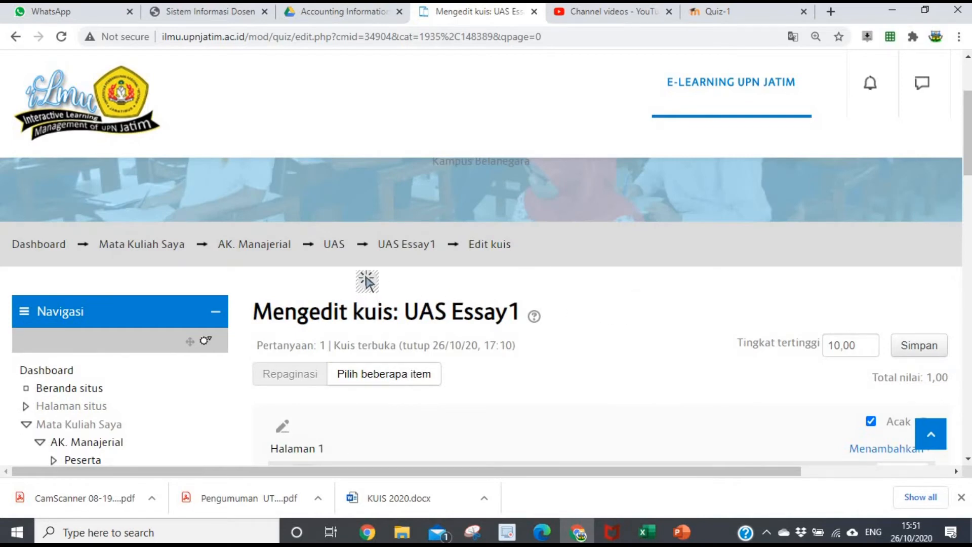
- Return to the course's UAS section and open the quiz "UAS Essay1"
{"action": "left_click", "coordinate": [333, 245]}
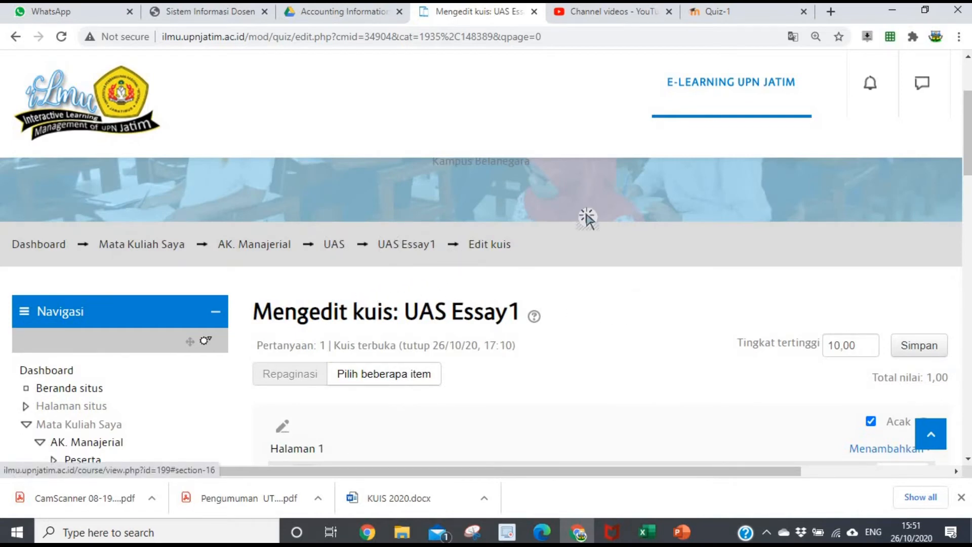
{"action": "left_click", "coordinate": [334, 247]}
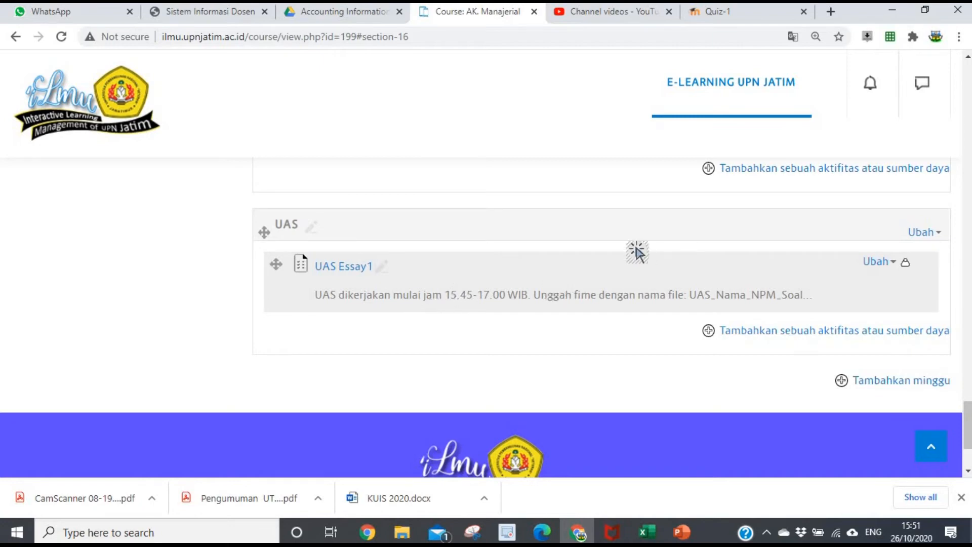
{"action": "scroll", "coordinate": [456, 234], "scroll_direction": "down", "scroll_amount": 2}
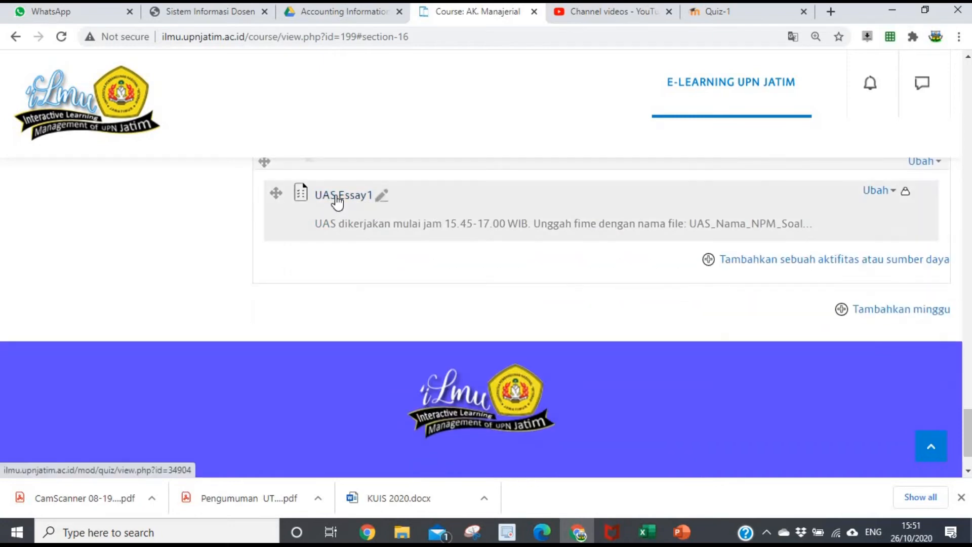
{"action": "left_click", "coordinate": [343, 194]}
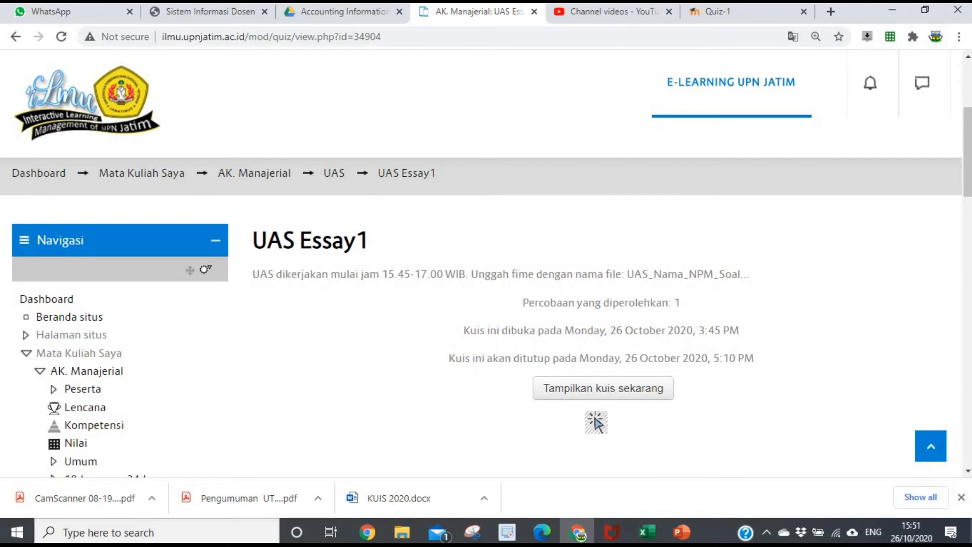
- Open the question editing page (Edit kuis) of the quiz "UAS Essay1" from its administration options
{"action": "scroll", "coordinate": [588, 413], "scroll_direction": "down", "scroll_amount": 1}
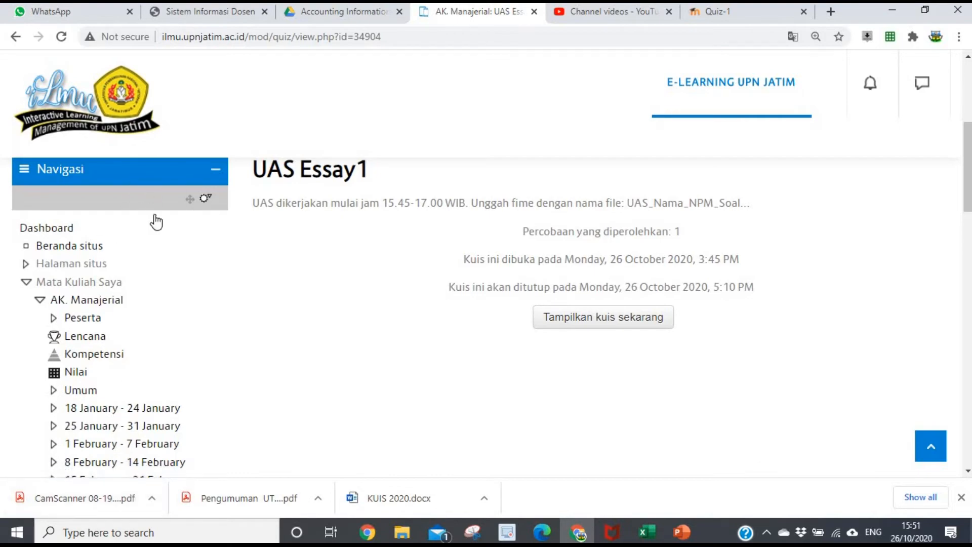
{"action": "scroll", "coordinate": [89, 273], "scroll_direction": "down", "scroll_amount": 10}
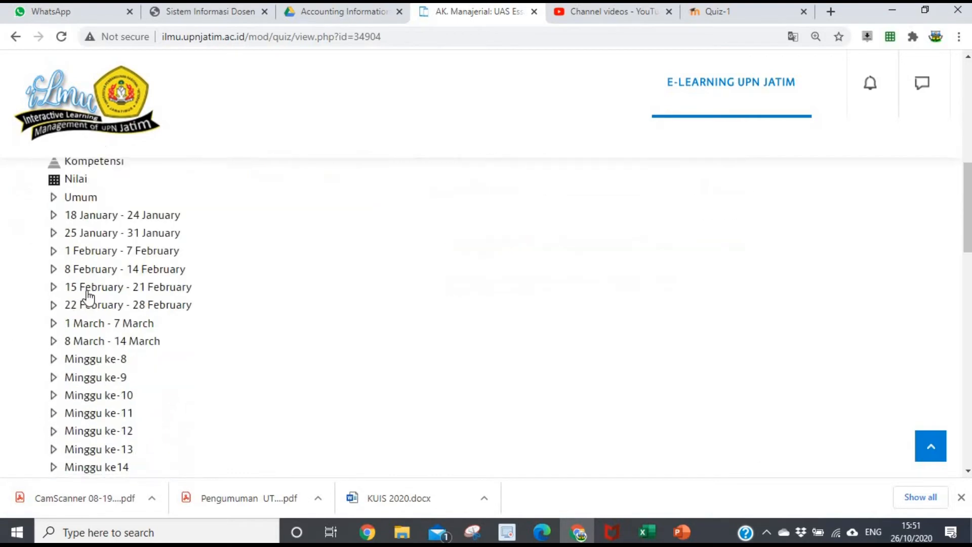
{"action": "scroll", "coordinate": [96, 304], "scroll_direction": "down", "scroll_amount": 3}
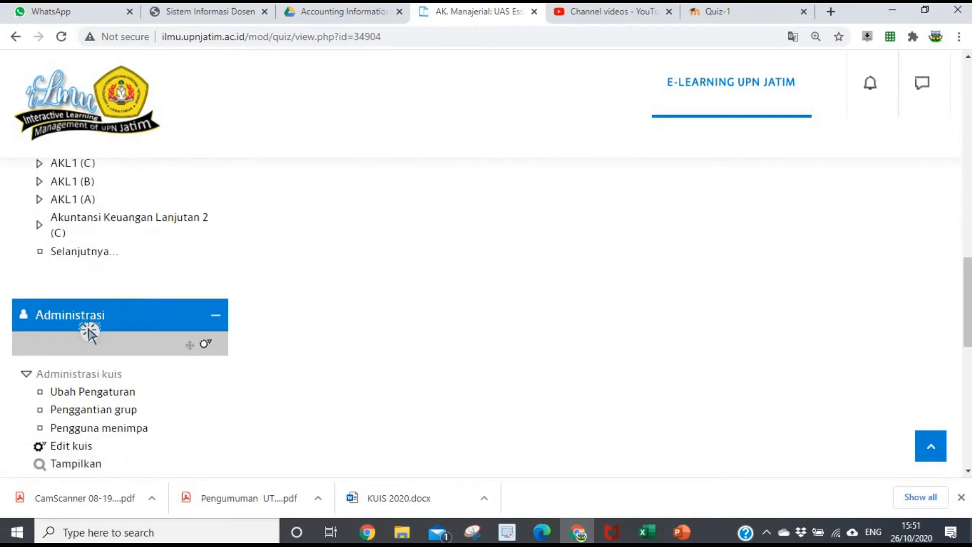
{"action": "scroll", "coordinate": [88, 329], "scroll_direction": "down", "scroll_amount": 3}
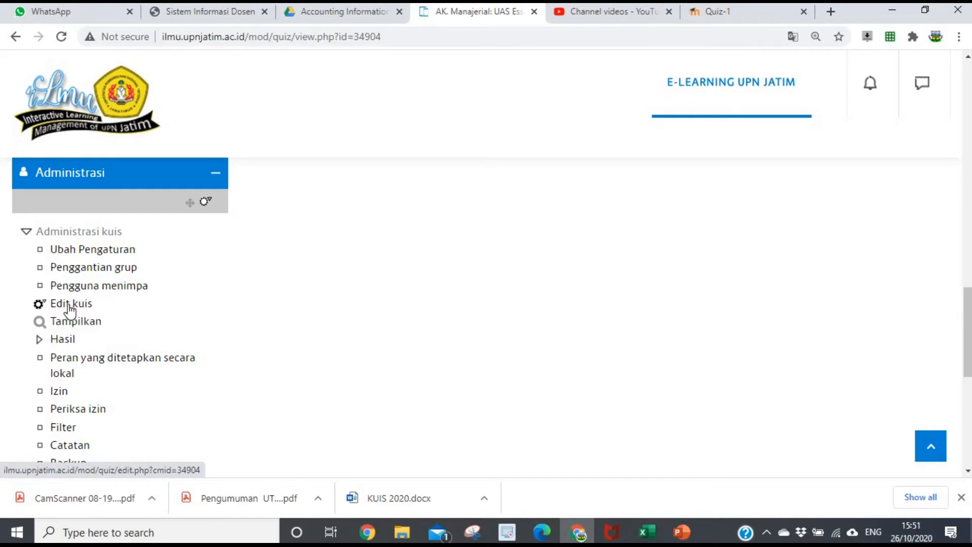
{"action": "left_click", "coordinate": [70, 306]}
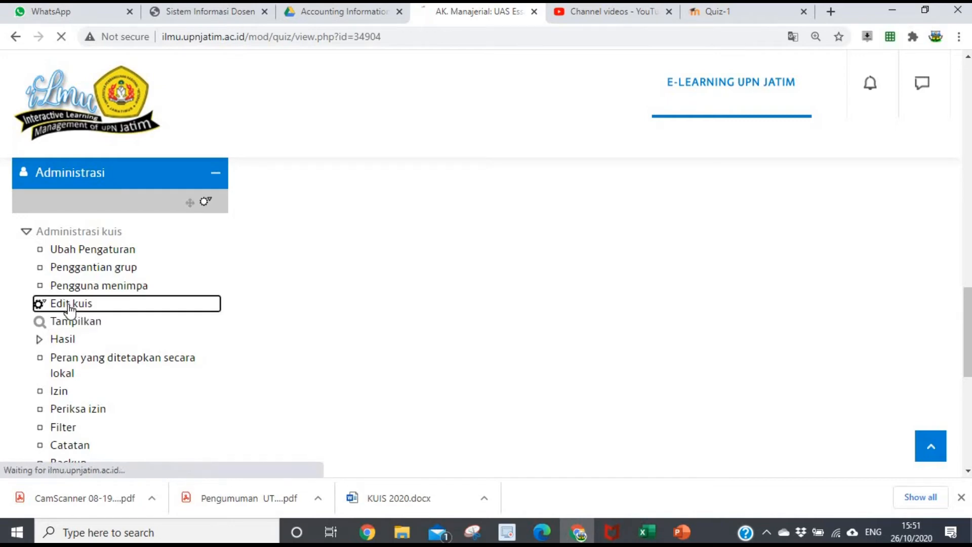
- Add a new question of type Karangan (essay) after "UAS Soal1" in the quiz
{"action": "scroll", "coordinate": [512, 332], "scroll_direction": "down", "scroll_amount": 5}
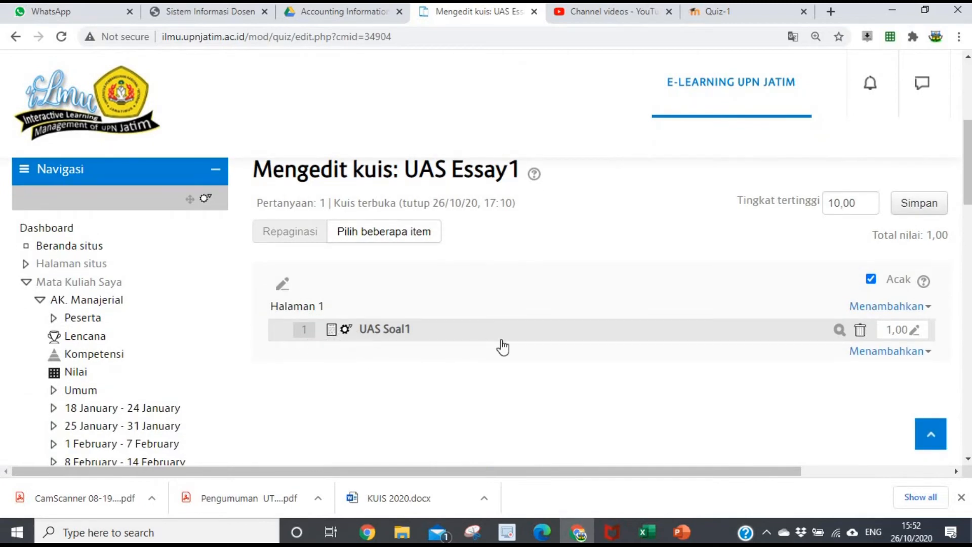
{"action": "left_click", "coordinate": [888, 357]}
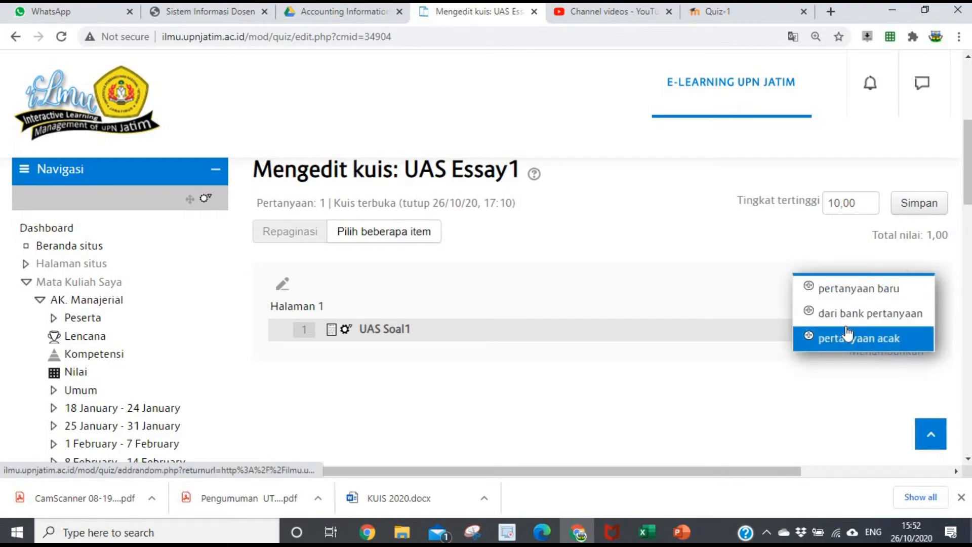
{"action": "left_click", "coordinate": [861, 291]}
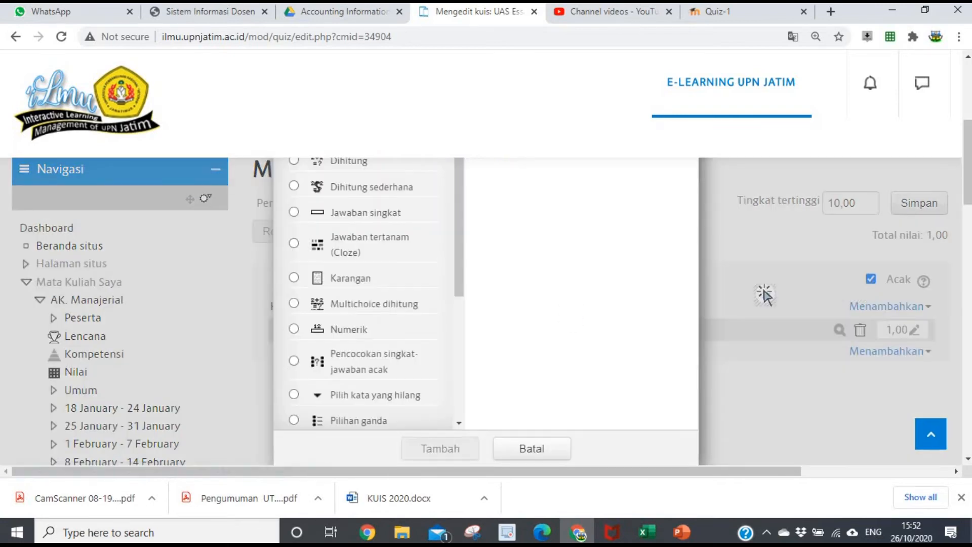
{"action": "left_click", "coordinate": [341, 279]}
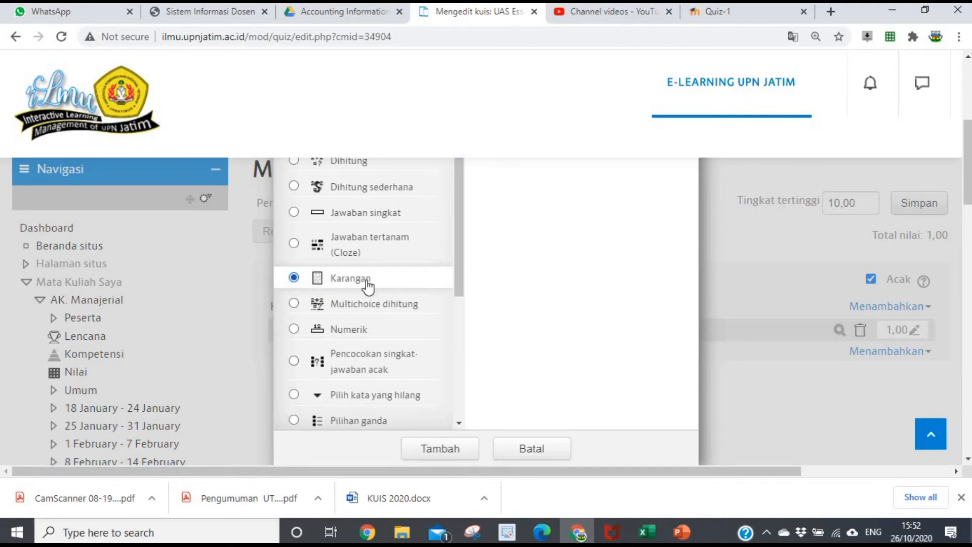
{"action": "left_click", "coordinate": [440, 456]}
- Name the new essay question "UAS Soal2" in Nama soal
{"action": "scroll", "coordinate": [498, 386], "scroll_direction": "down", "scroll_amount": 3}
{"action": "left_click", "coordinate": [466, 382]}
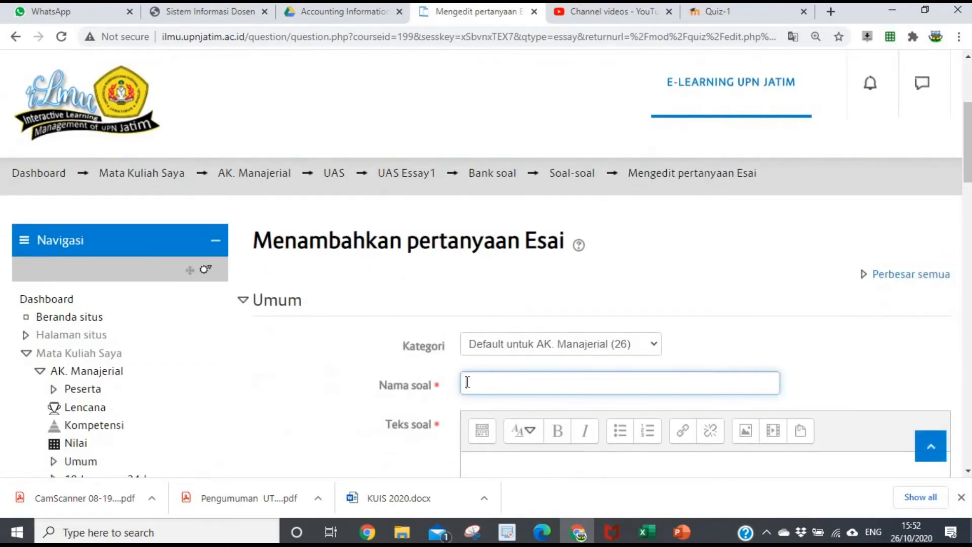
{"action": "type", "text": "UAS Soal2"}
- Enter the question text (Teks soal) "Apakah perbedaan akuntansi manajemen, akuntansi biaya, dan akuntansi keuangan."
{"action": "scroll", "coordinate": [476, 365], "scroll_direction": "down", "scroll_amount": 3}
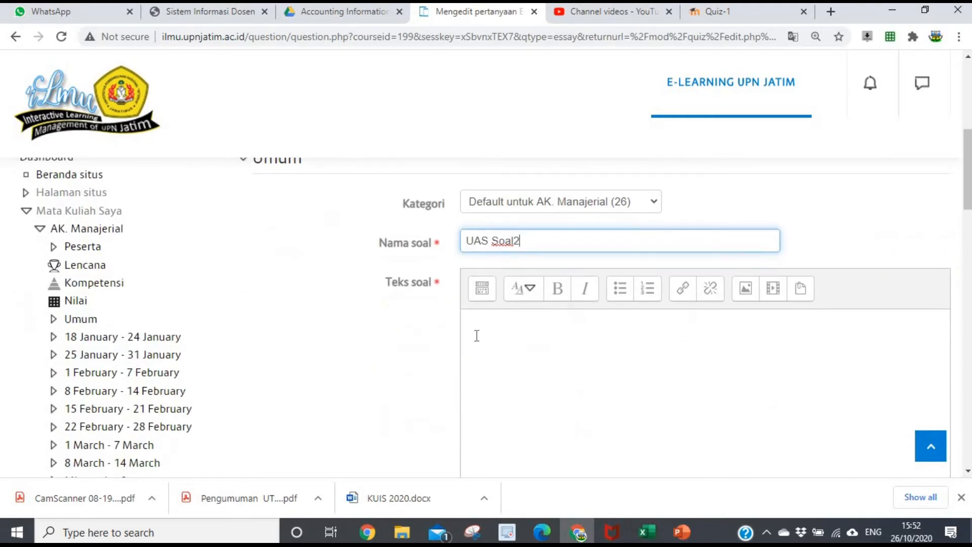
{"action": "scroll", "coordinate": [516, 331], "scroll_direction": "down", "scroll_amount": 2}
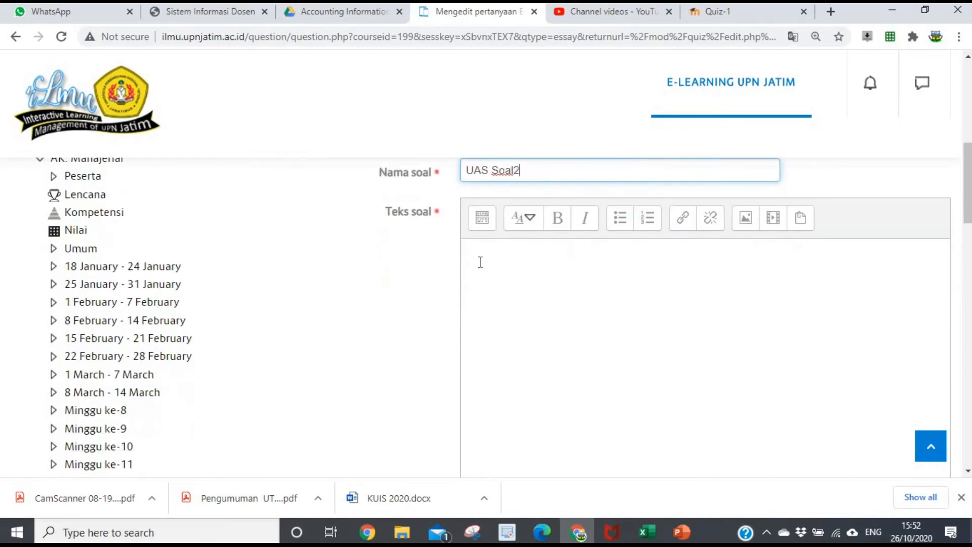
{"action": "left_click", "coordinate": [512, 260]}
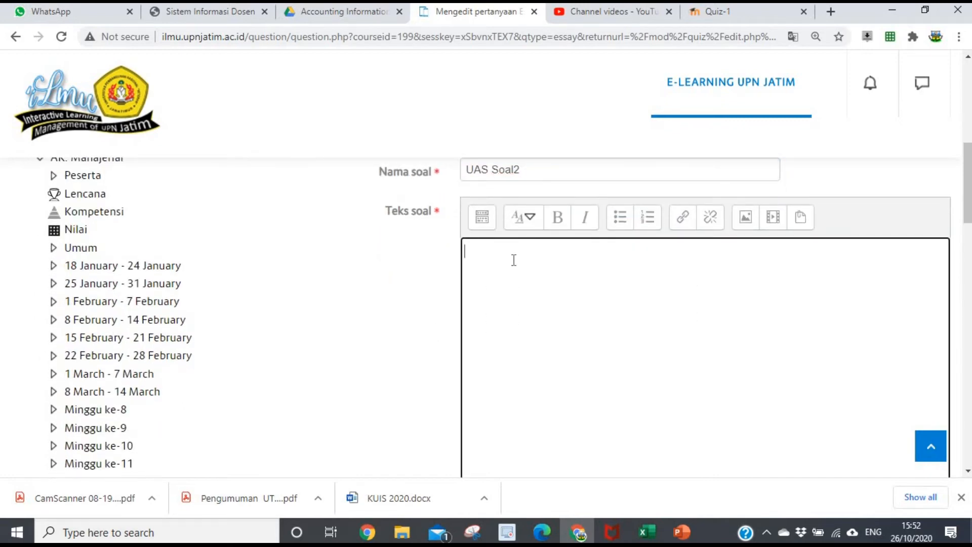
{"action": "type", "text": "Aak"}
{"action": "type", "text": "pakah per"}
{"action": "type", "text": "bedaan "}
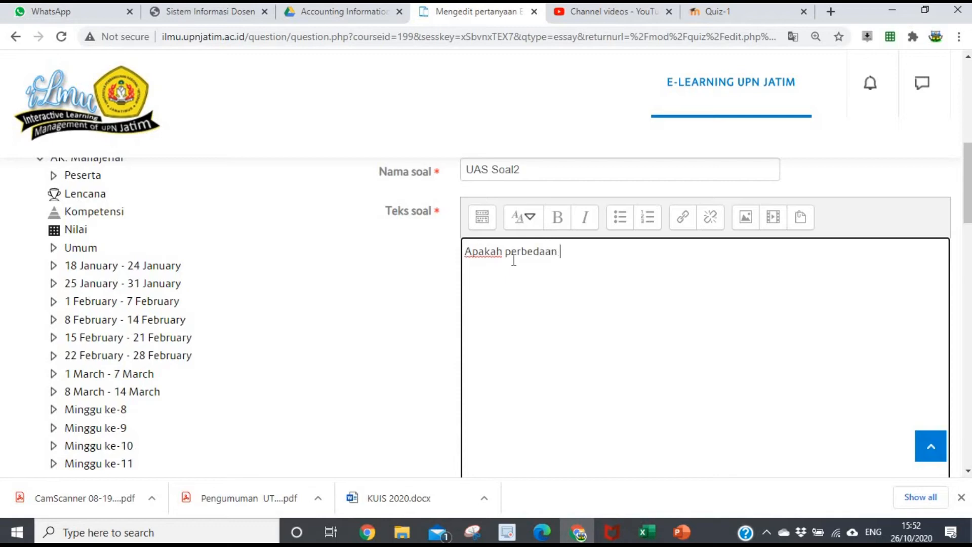
{"action": "type", "text": "manajemen akunta"}
{"action": "type", "text": "n"}
{"action": "key", "text": "BackSpace"}
{"action": "key", "text": "BackSpace"}
{"action": "key", "text": "BackSpace"}
{"action": "key", "text": "BackSpace"}
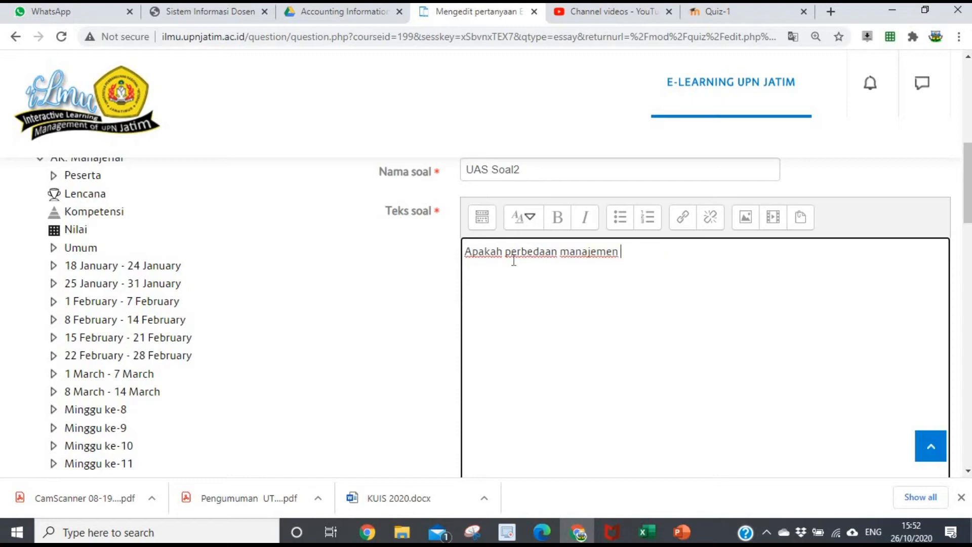
{"action": "type", "text": "akuntansi"}
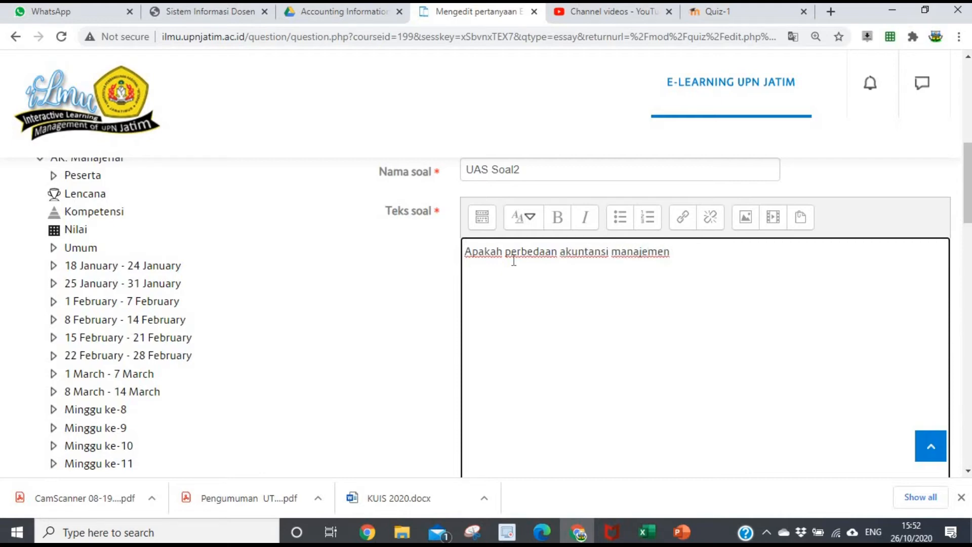
{"action": "type", "text": "ntansi manajemen, akuntansi bi"}
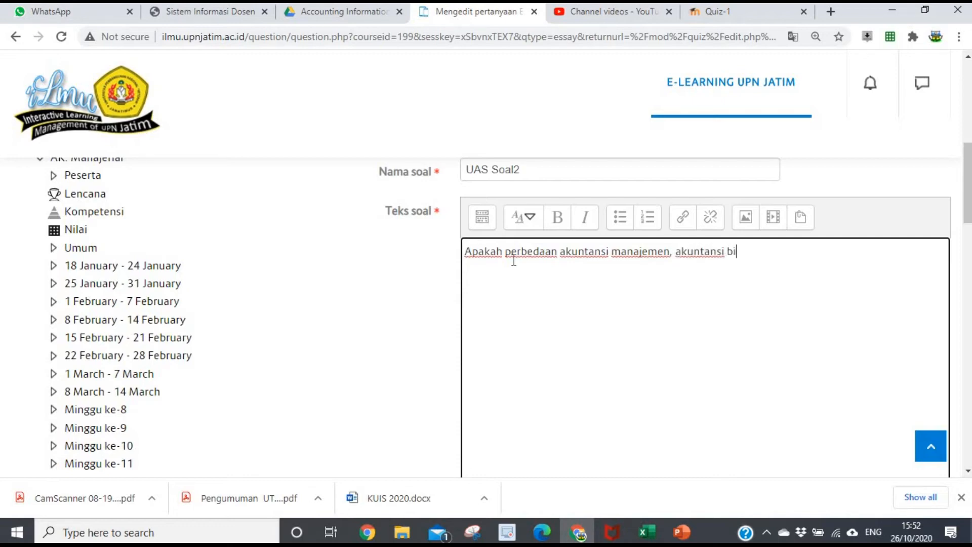
{"action": "type", "text": "aya, dan akuntansi keuanga"}
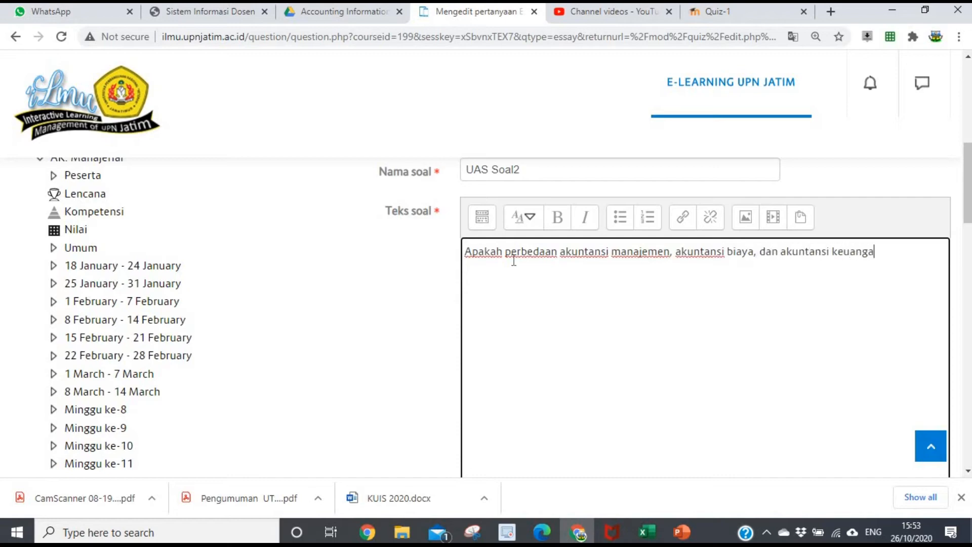
{"action": "type", "text": "n. Jleaskan"}
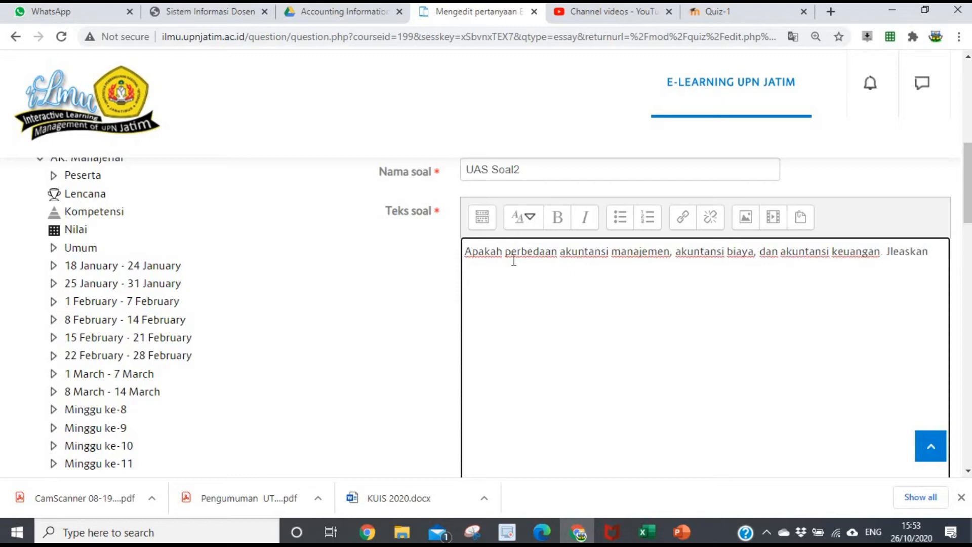
- Complete the question text with "Jelaskan dan beri contoh untuk masing-masing perbedaan!" and insert a question mark after "keuangan"
{"action": "key", "text": "BackSpace"}
{"action": "key", "text": "BackSpace"}
{"action": "key", "text": "BackSpace"}
{"action": "key", "text": "BackSpace"}
{"action": "key", "text": "BackSpace"}
{"action": "key", "text": "BackSpace"}
{"action": "key", "text": "BackSpace"}
{"action": "type", "text": "elaskan dan beri contoh untuk"}
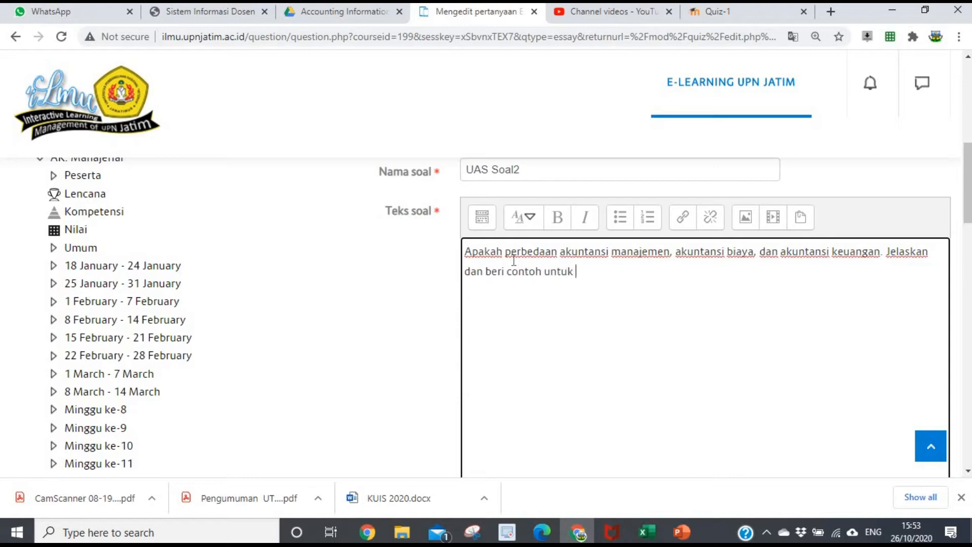
{"action": "type", "text": " masin"}
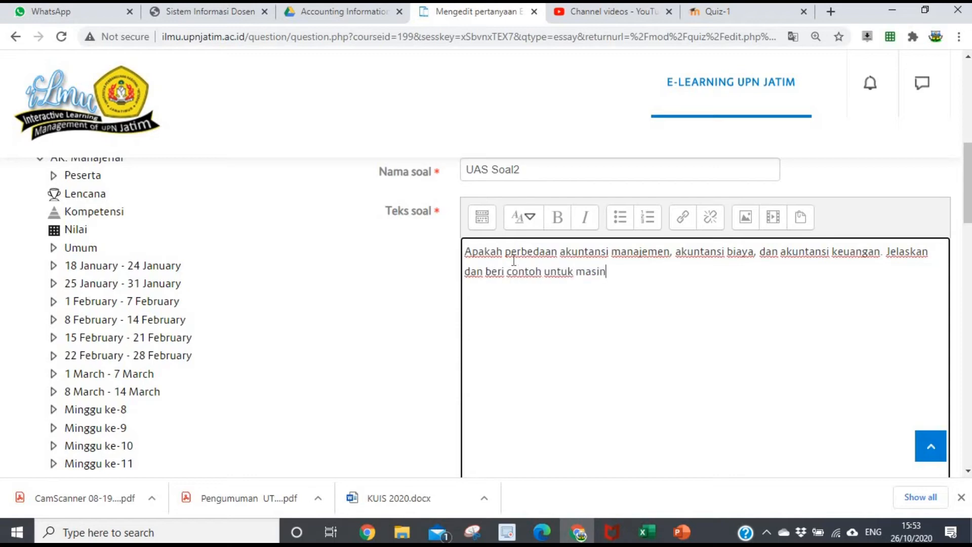
{"action": "type", "text": "g-masing perbedaan"}
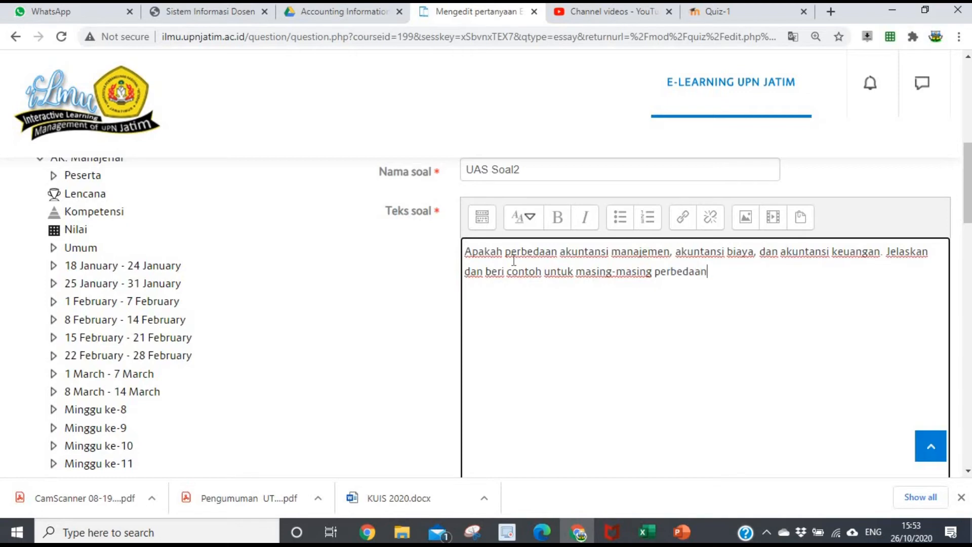
{"action": "type", "text": "!"}
{"action": "type", "text": "?"}
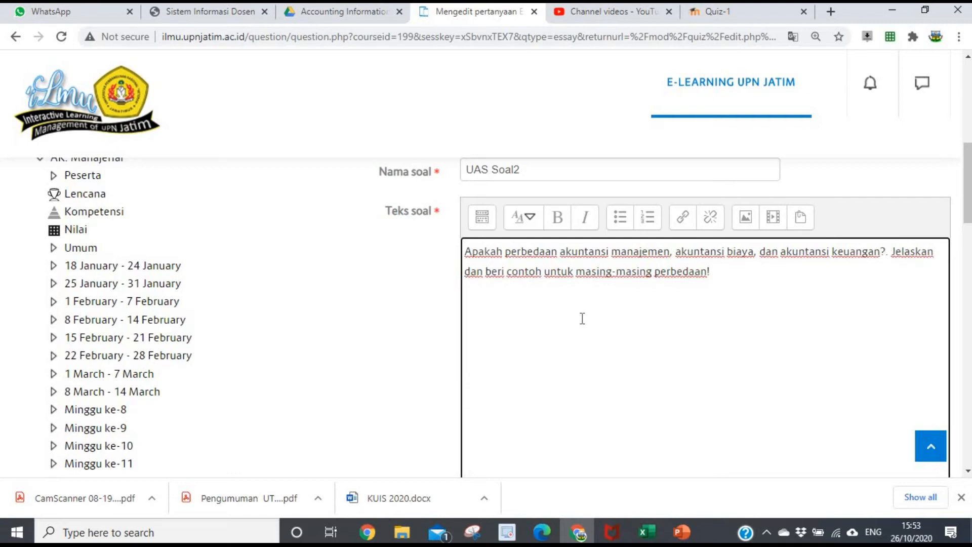
- Examine the general feedback field, the response options (Opsi Tanggapan) and the entered text of "UAS Soal2"
{"action": "scroll", "coordinate": [559, 307], "scroll_direction": "down", "scroll_amount": 7}
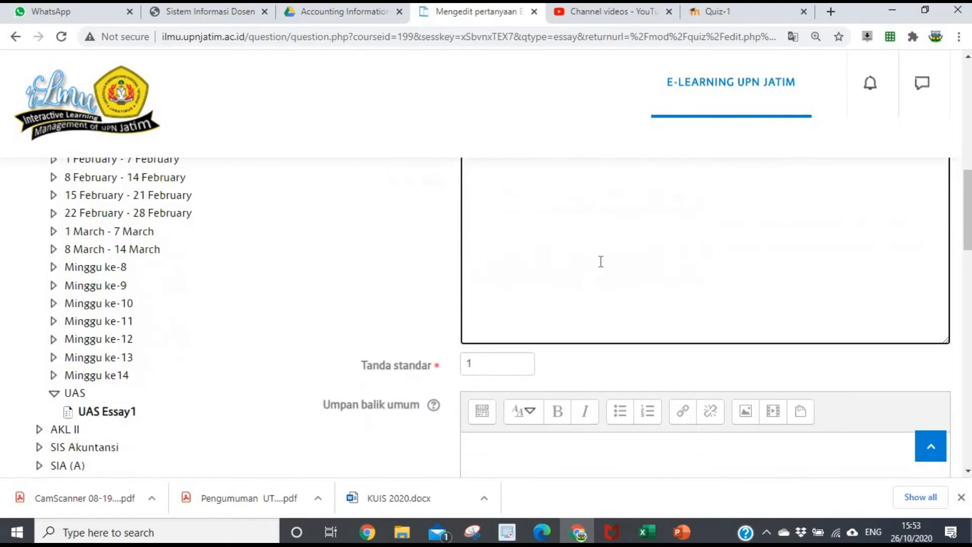
{"action": "left_click", "coordinate": [468, 235]}
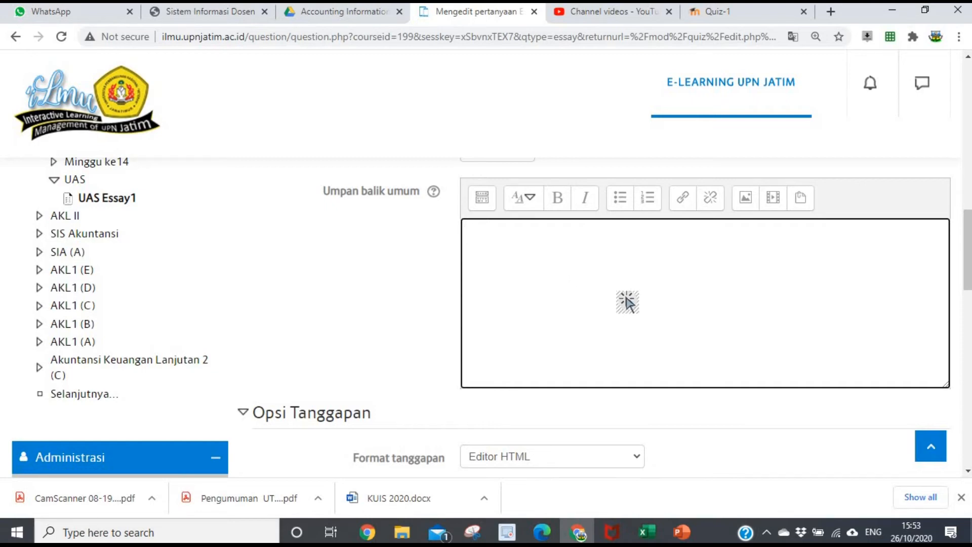
{"action": "scroll", "coordinate": [627, 302], "scroll_direction": "up", "scroll_amount": 6}
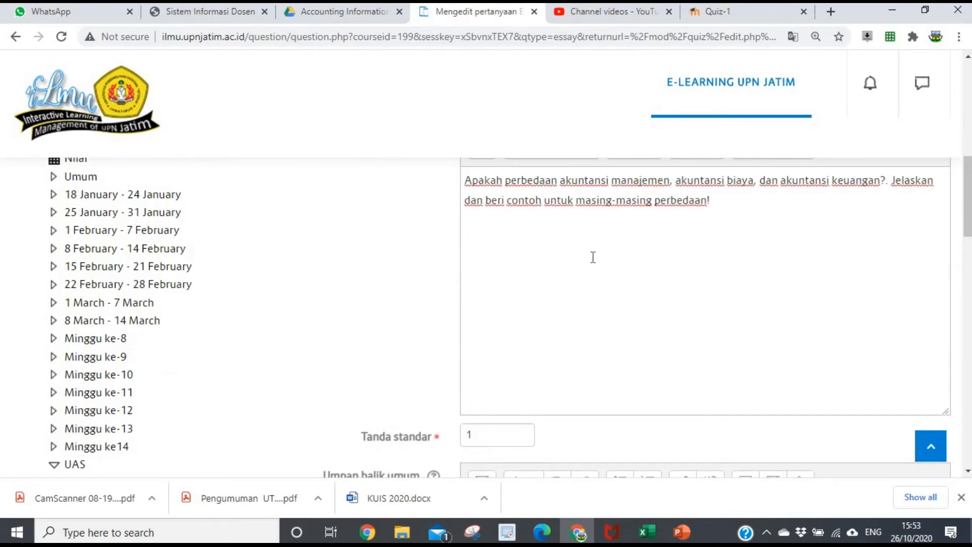
{"action": "scroll", "coordinate": [586, 299], "scroll_direction": "down", "scroll_amount": 15}
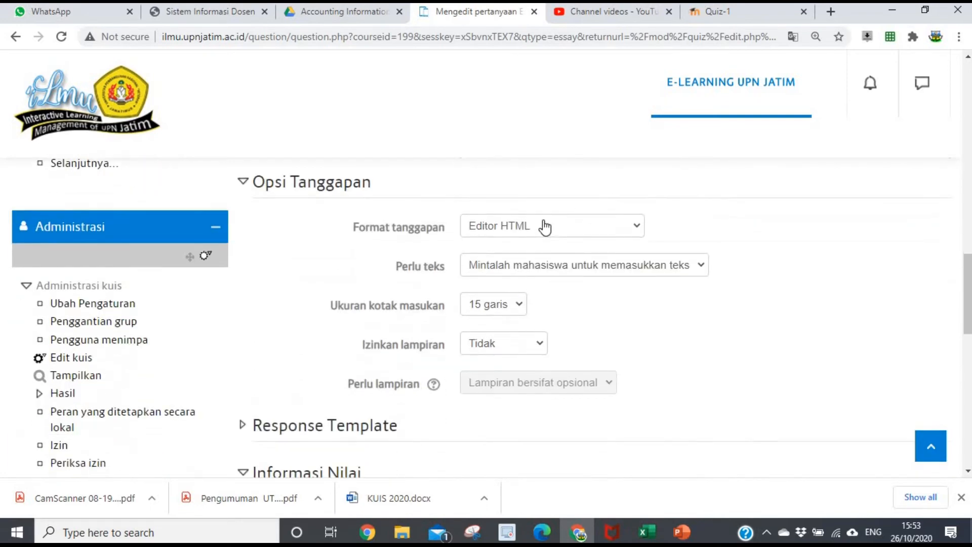
{"action": "scroll", "coordinate": [545, 228], "scroll_direction": "down", "scroll_amount": 1}
{"action": "scroll", "coordinate": [445, 274], "scroll_direction": "up", "scroll_amount": 1}
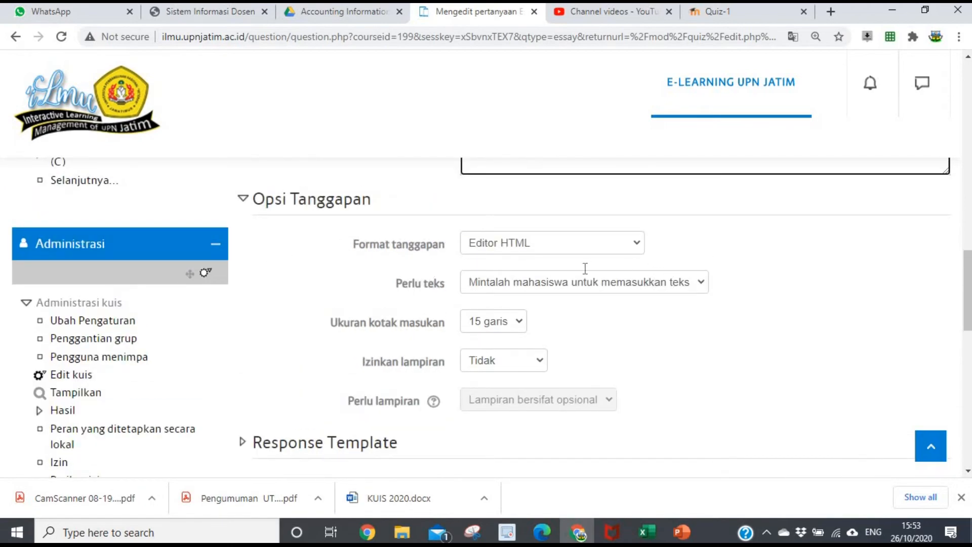
{"action": "scroll", "coordinate": [629, 269], "scroll_direction": "up", "scroll_amount": 4}
{"action": "scroll", "coordinate": [588, 277], "scroll_direction": "up", "scroll_amount": 8}
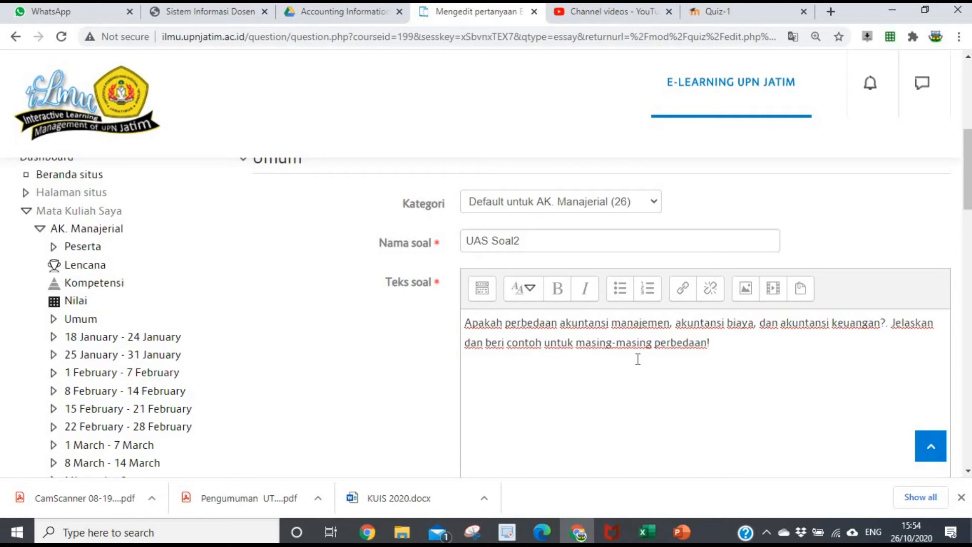
- Set the response format (Format tanggapan) of "UAS Soal2" to Teks biasa and the input box size (Ukuran kotak masukan) to 30 garis
{"action": "scroll", "coordinate": [617, 365], "scroll_direction": "down", "scroll_amount": 8}
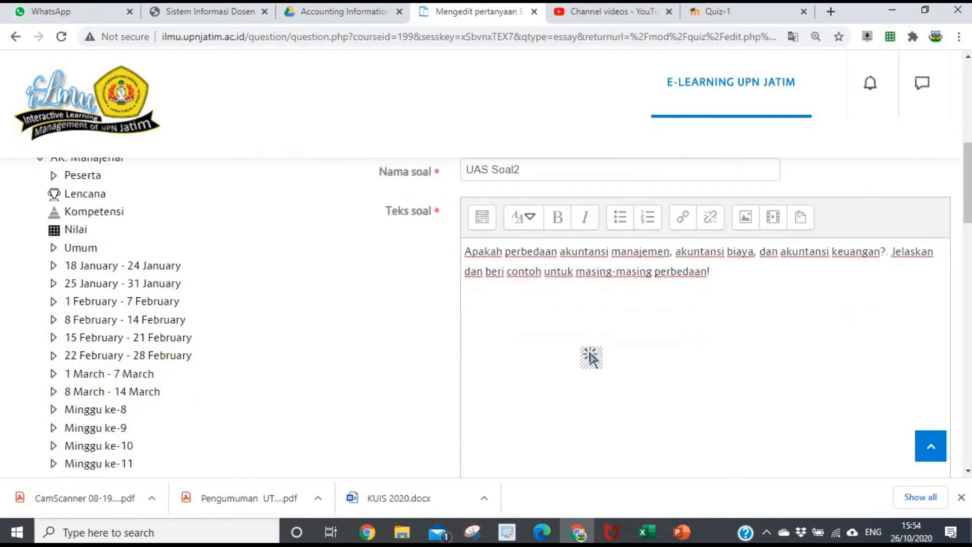
{"action": "left_click", "coordinate": [471, 270]}
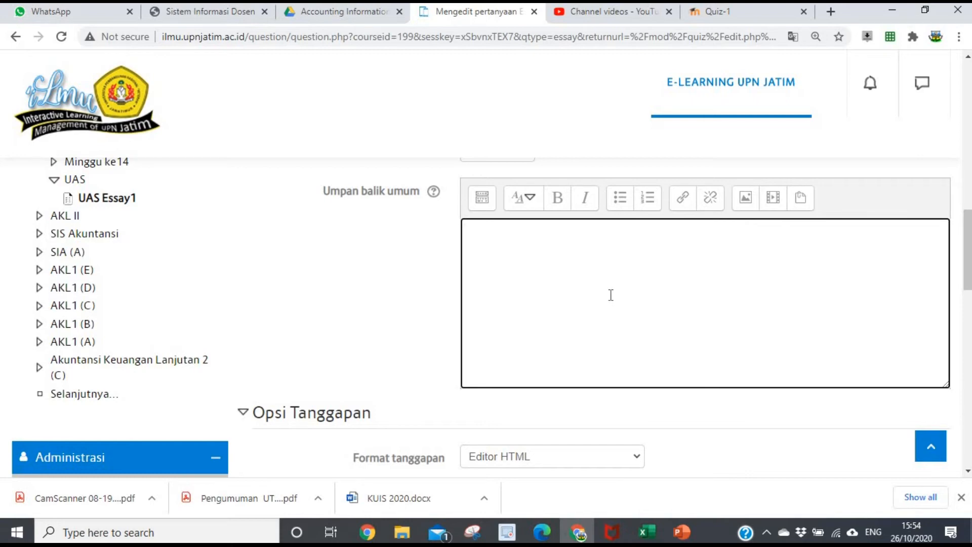
{"action": "scroll", "coordinate": [658, 283], "scroll_direction": "up", "scroll_amount": 5}
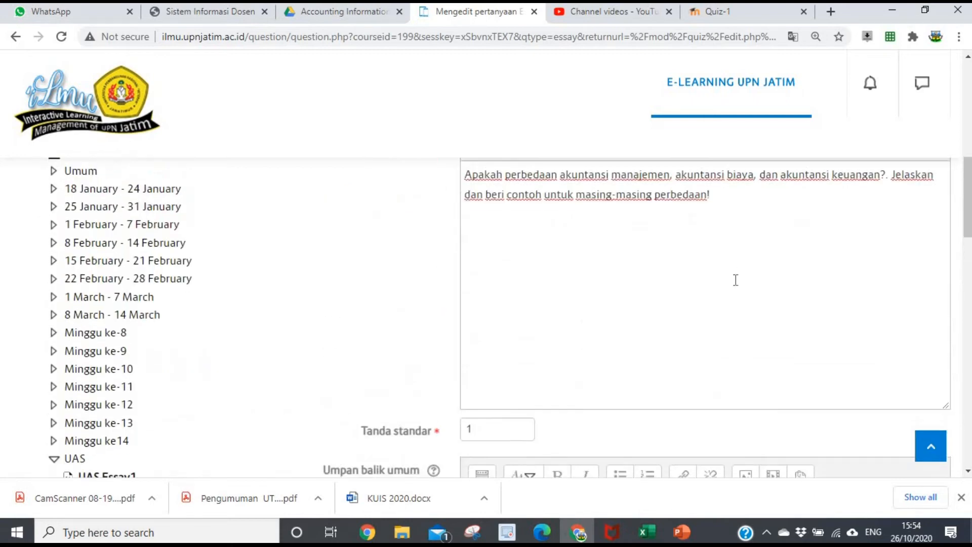
{"action": "scroll", "coordinate": [573, 287], "scroll_direction": "down", "scroll_amount": 6}
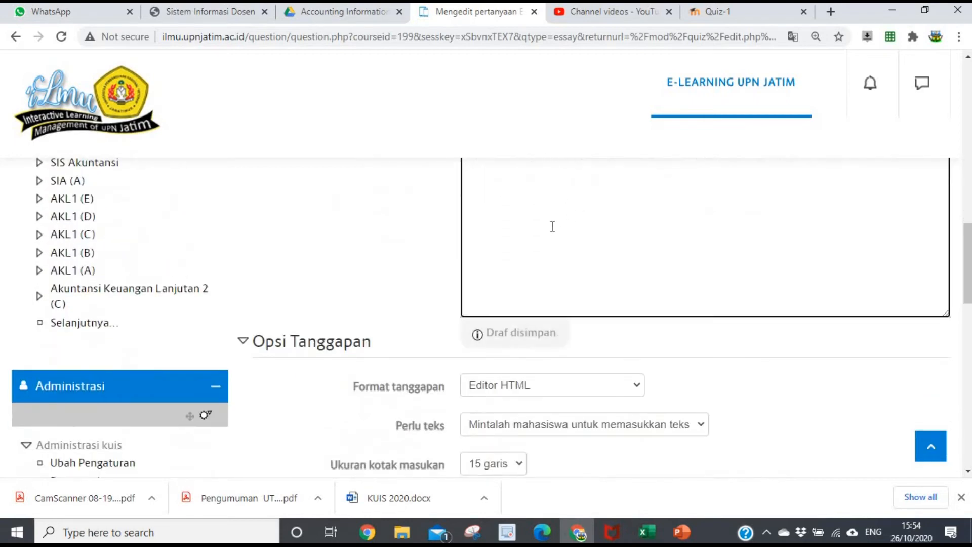
{"action": "scroll", "coordinate": [548, 231], "scroll_direction": "down", "scroll_amount": 1}
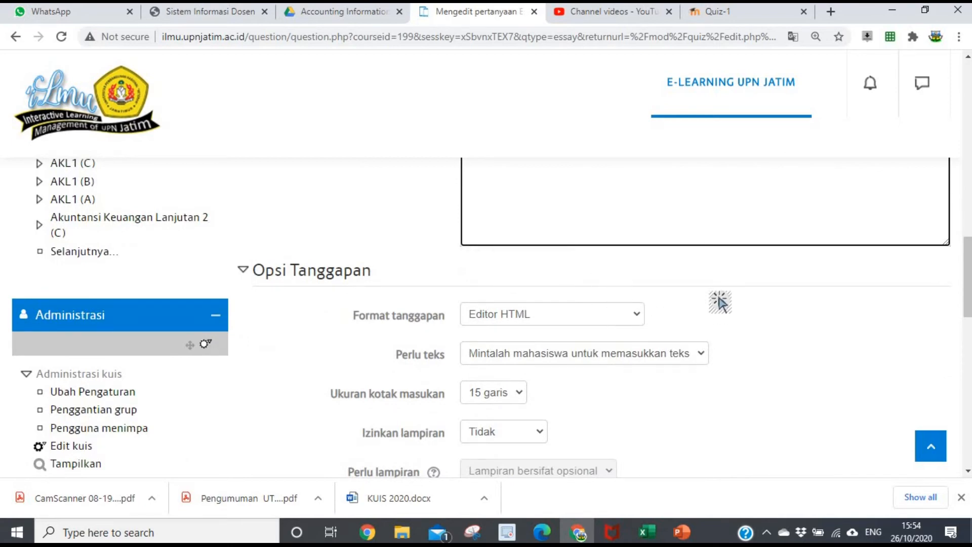
{"action": "scroll", "coordinate": [649, 284], "scroll_direction": "down", "scroll_amount": 1}
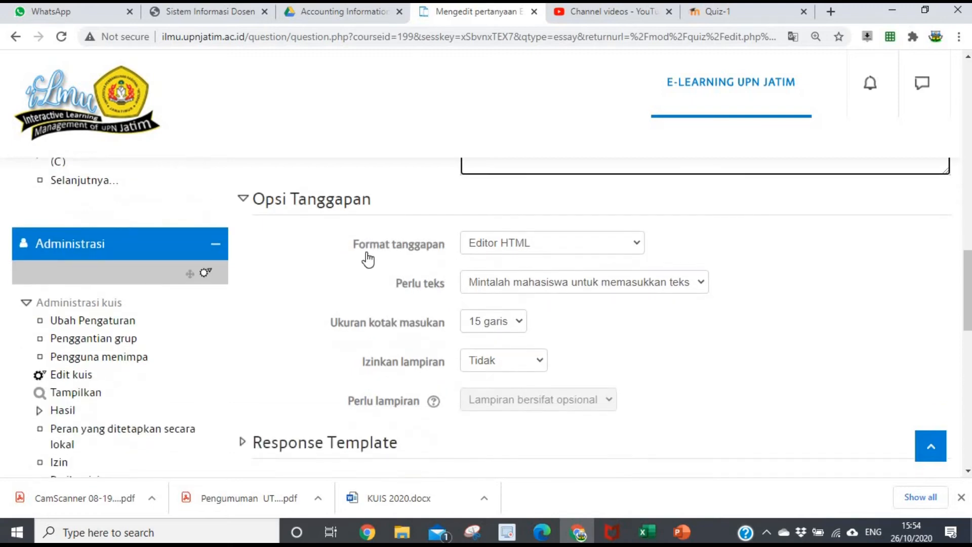
{"action": "left_click", "coordinate": [639, 248]}
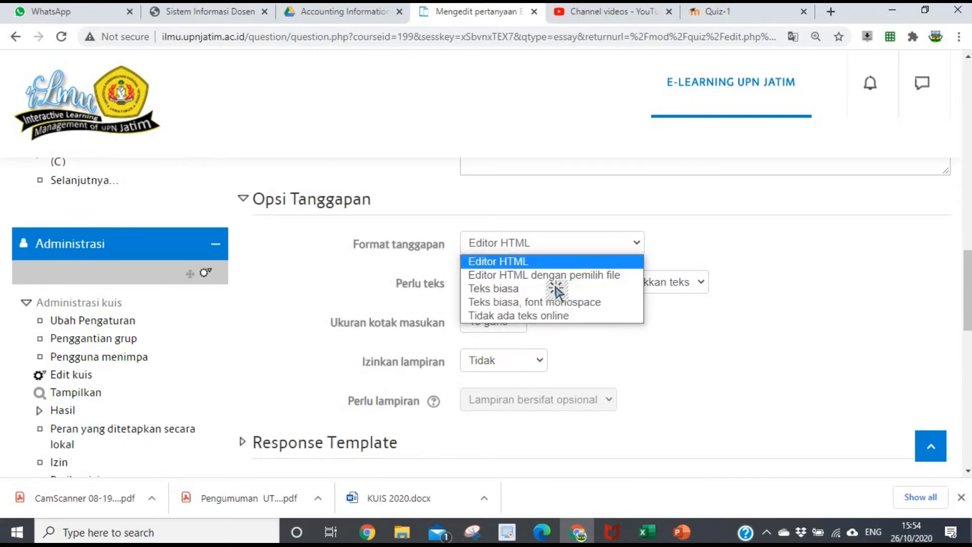
{"action": "left_click", "coordinate": [554, 284]}
{"action": "left_click", "coordinate": [469, 285]}
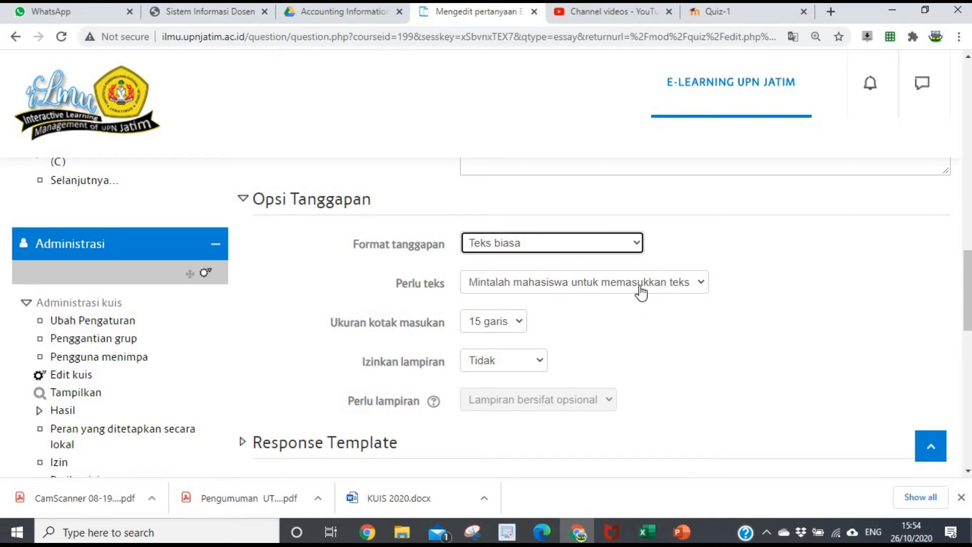
{"action": "left_click", "coordinate": [520, 326]}
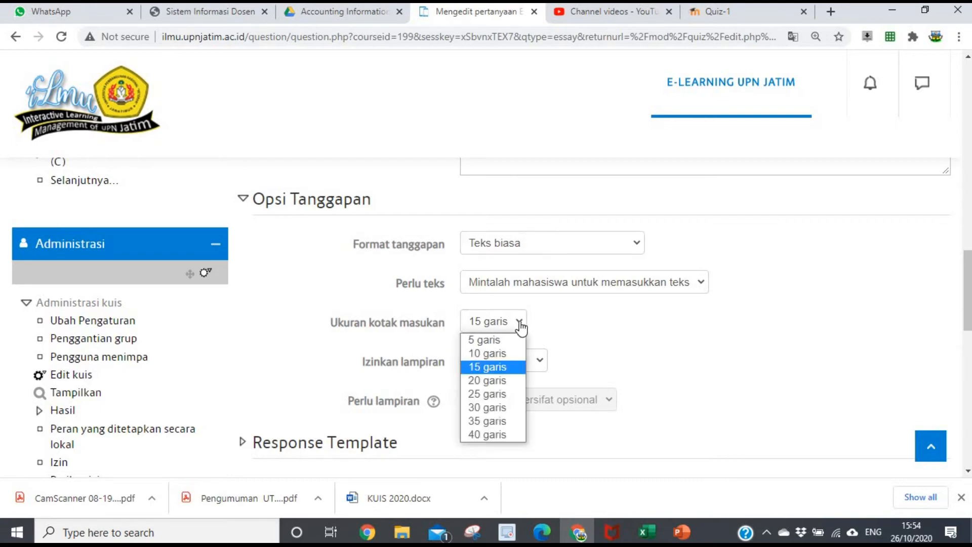
{"action": "left_click", "coordinate": [490, 407]}
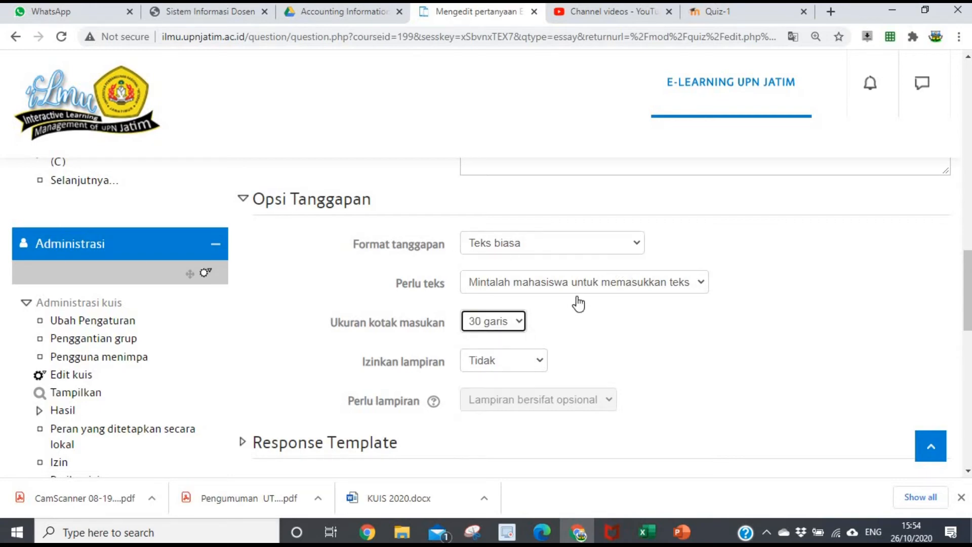
- Allow 1 attachment (Izinkan lampiran) and require 1 attachment (Perlu lampiran) in the response options
{"action": "scroll", "coordinate": [415, 306], "scroll_direction": "down", "scroll_amount": 1}
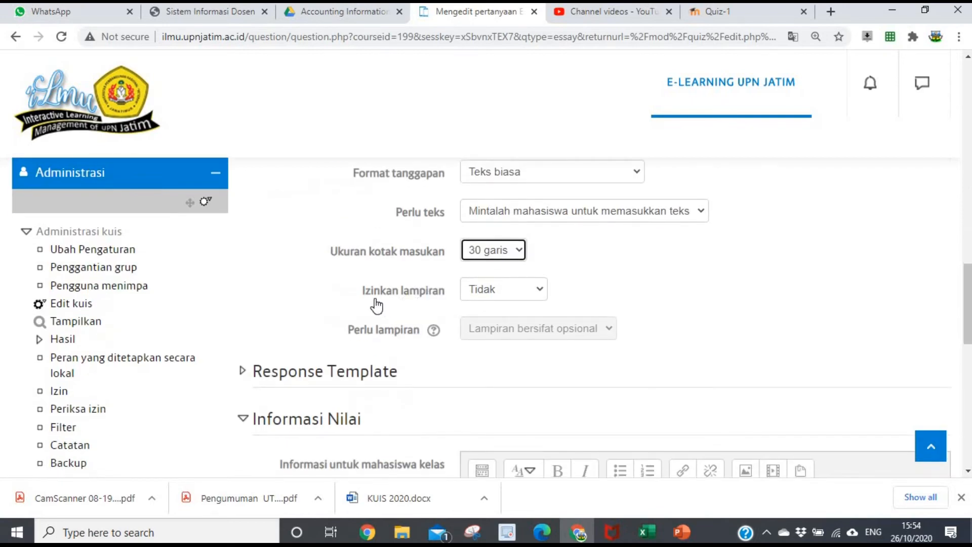
{"action": "left_click", "coordinate": [538, 293]}
{"action": "left_click", "coordinate": [500, 321]}
{"action": "left_click", "coordinate": [606, 322]}
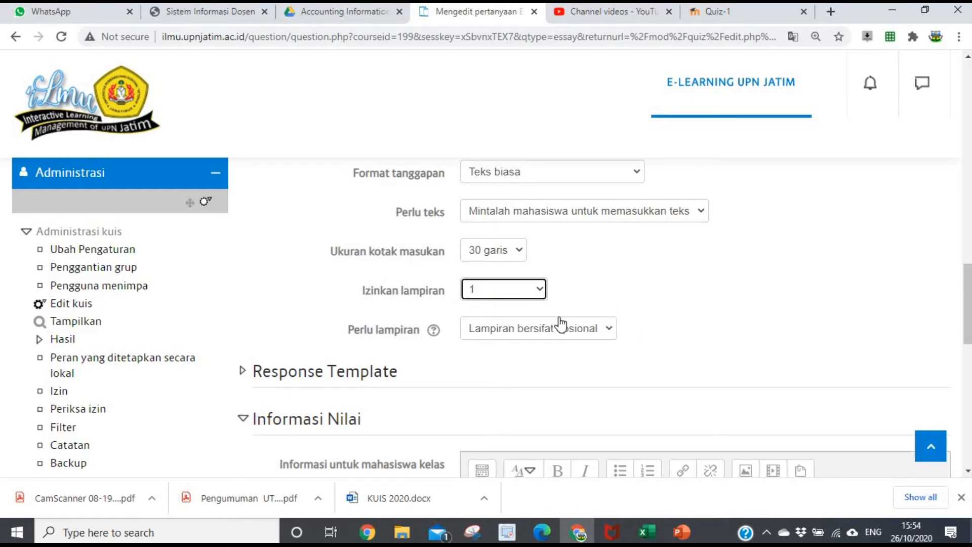
{"action": "left_click", "coordinate": [611, 333]}
{"action": "left_click", "coordinate": [565, 363]}
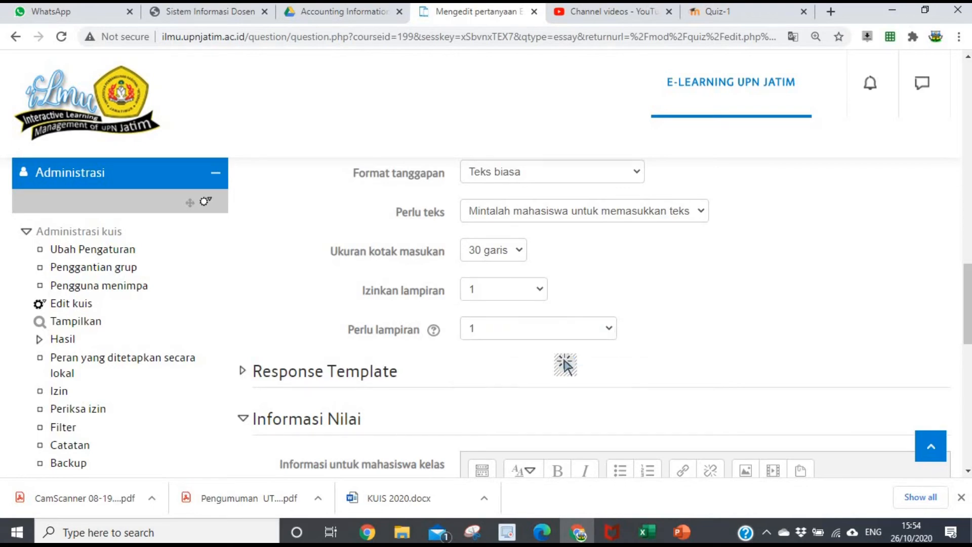
- Save the essay question "UAS Soal2" to the quiz, leaving the grader information empty
{"action": "scroll", "coordinate": [440, 348], "scroll_direction": "down", "scroll_amount": 3}
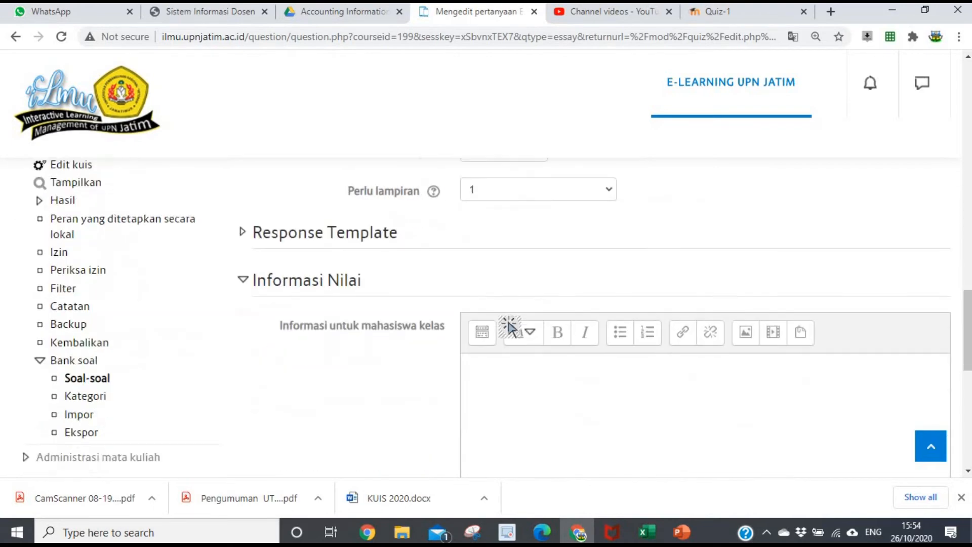
{"action": "scroll", "coordinate": [449, 313], "scroll_direction": "down", "scroll_amount": 3}
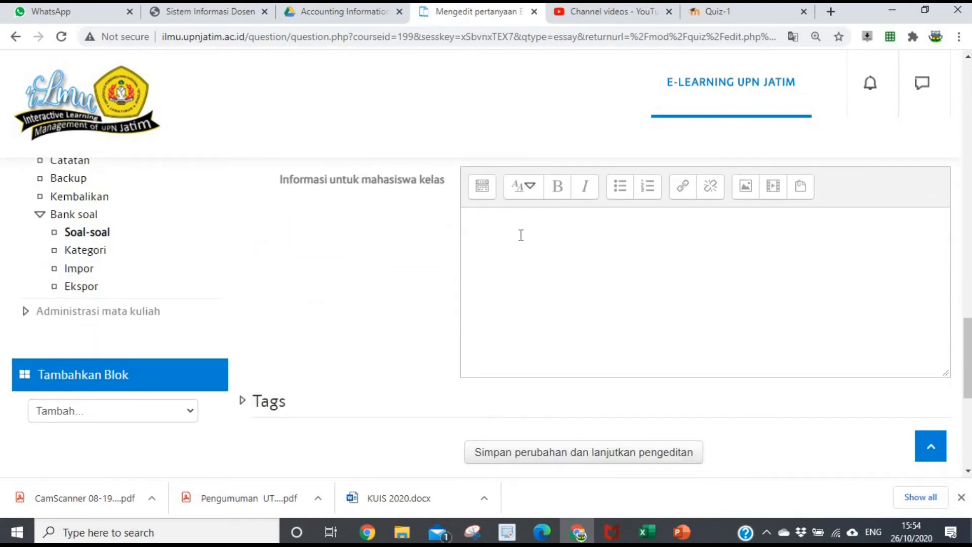
{"action": "scroll", "coordinate": [607, 288], "scroll_direction": "down", "scroll_amount": 5}
{"action": "left_click", "coordinate": [514, 319]}
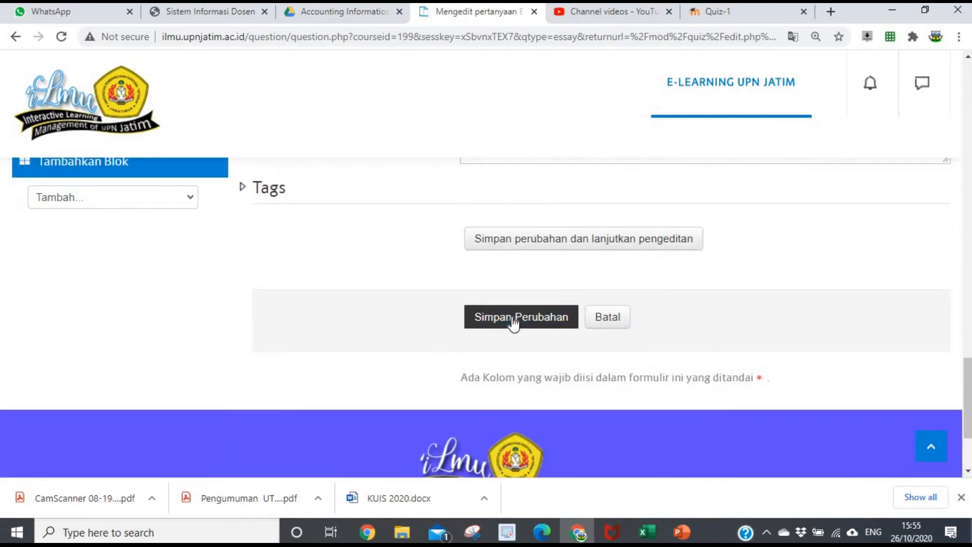
{"action": "left_click", "coordinate": [514, 319]}
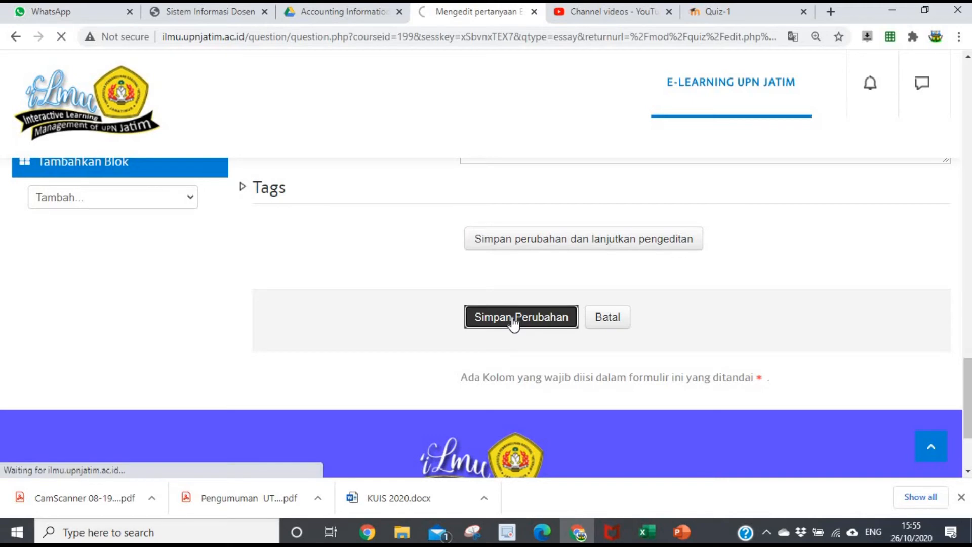
- Review the question list of "UAS Essay1", return to the course's UAS section and open the quiz page
{"action": "scroll", "coordinate": [508, 325], "scroll_direction": "down", "scroll_amount": 5}
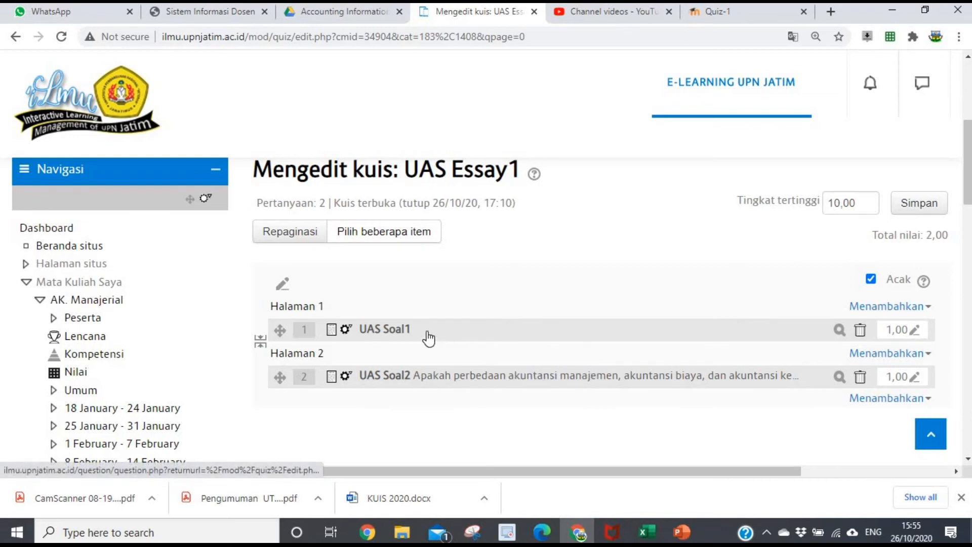
{"action": "scroll", "coordinate": [557, 334], "scroll_direction": "down", "scroll_amount": 2}
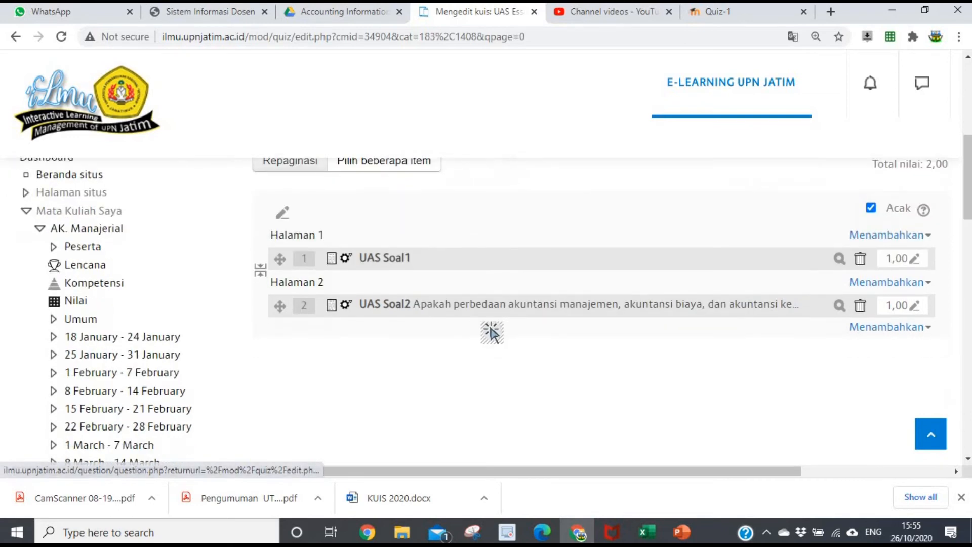
{"action": "scroll", "coordinate": [543, 319], "scroll_direction": "up", "scroll_amount": 2}
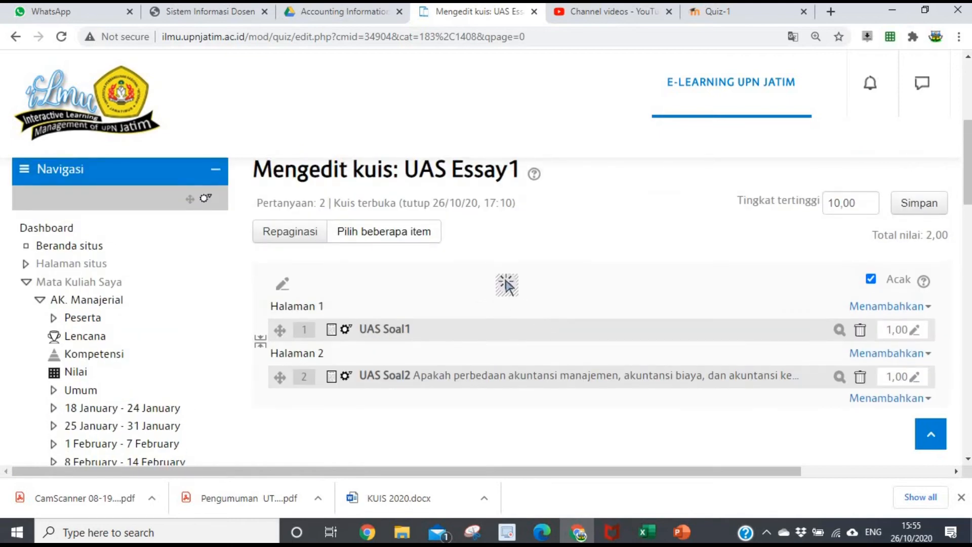
{"action": "scroll", "coordinate": [490, 291], "scroll_direction": "up", "scroll_amount": 6}
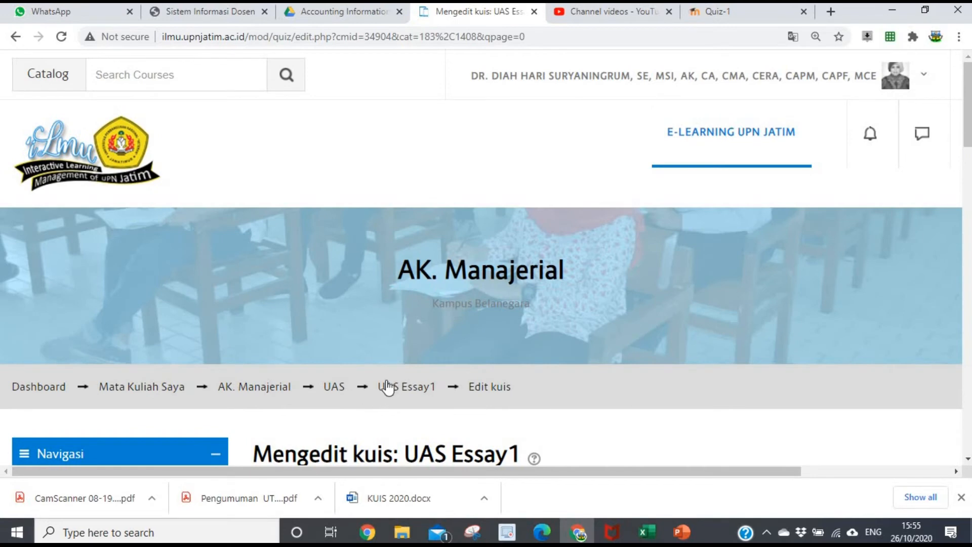
{"action": "left_click", "coordinate": [336, 388]}
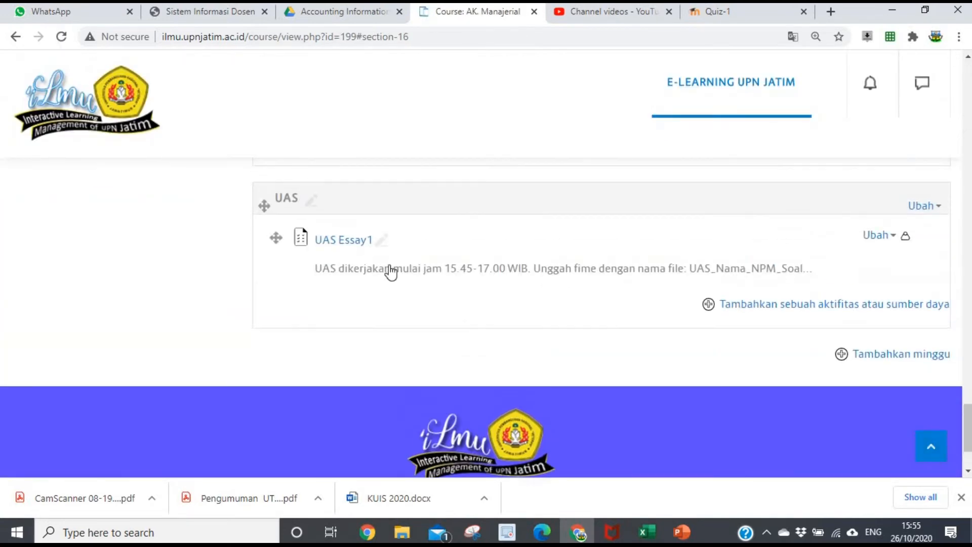
{"action": "scroll", "coordinate": [391, 273], "scroll_direction": "up", "scroll_amount": 1}
{"action": "left_click", "coordinate": [337, 268]}
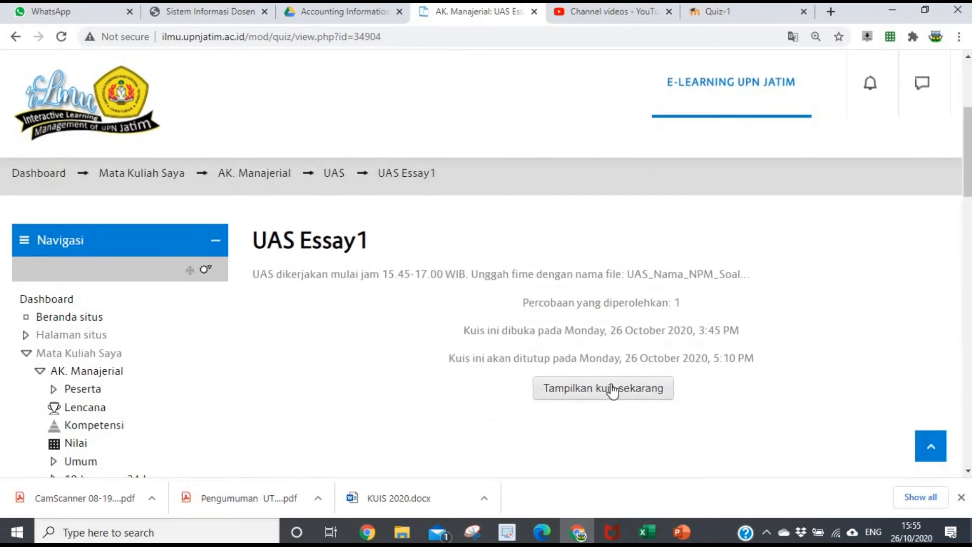
- Examine the "UAS Essay1" quiz page and the quiz administration options (Administrasi kuis), including Edit kuis and Bank soal
{"action": "left_click", "coordinate": [643, 397]}
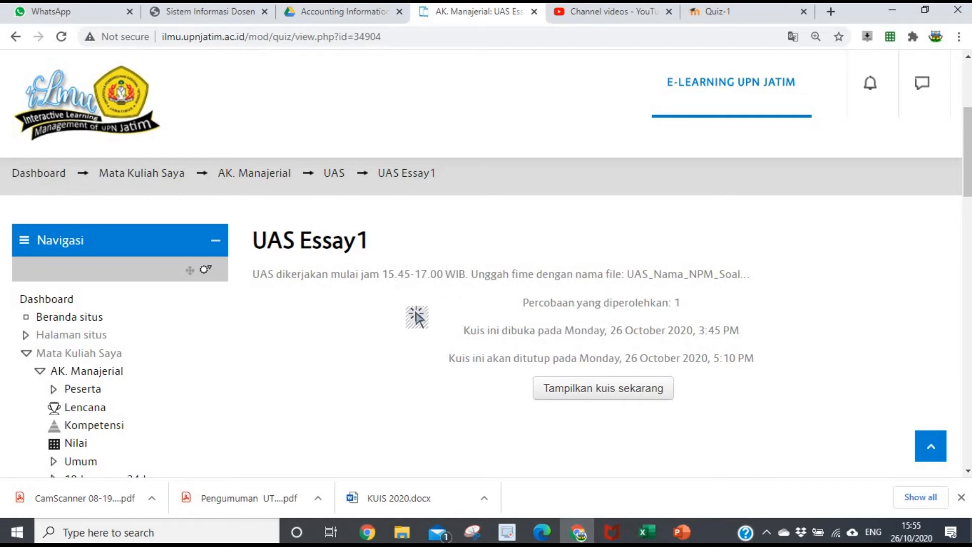
{"action": "scroll", "coordinate": [308, 286], "scroll_direction": "down", "scroll_amount": 8}
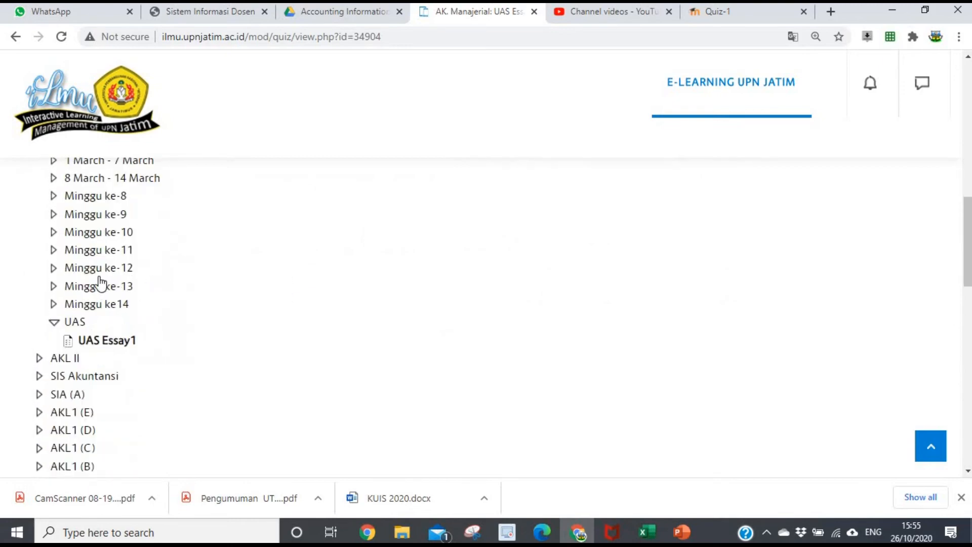
{"action": "scroll", "coordinate": [99, 283], "scroll_direction": "down", "scroll_amount": 8}
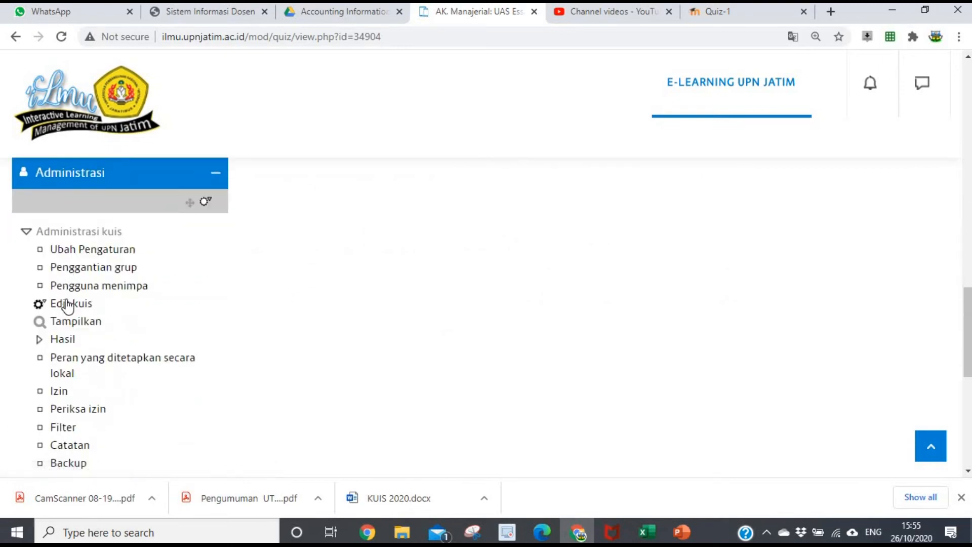
{"action": "scroll", "coordinate": [69, 305], "scroll_direction": "down", "scroll_amount": 4}
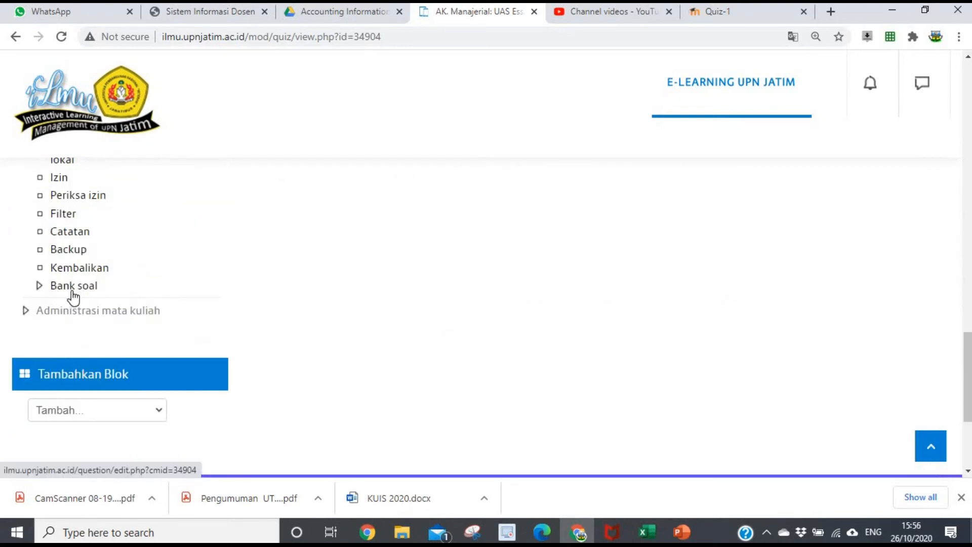
{"action": "scroll", "coordinate": [67, 286], "scroll_direction": "up", "scroll_amount": 1}
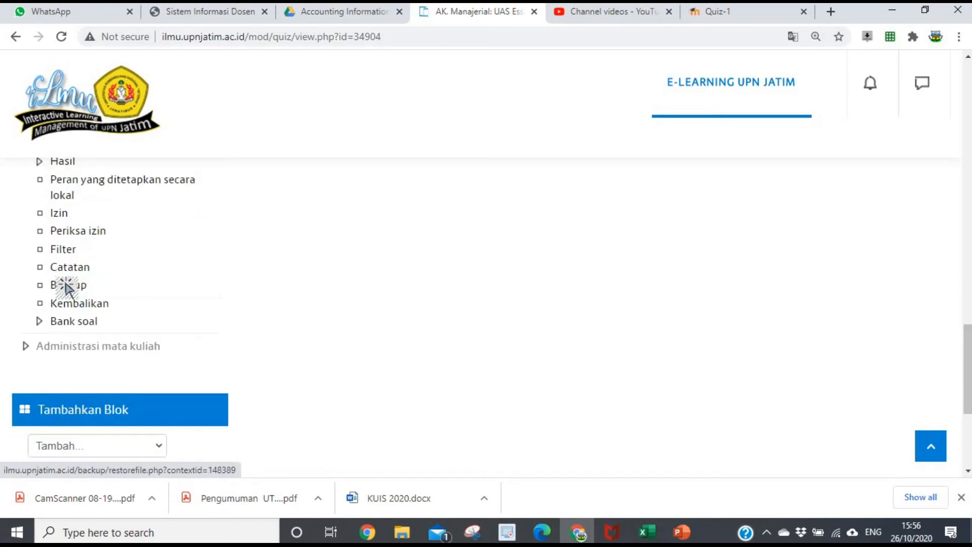
{"action": "scroll", "coordinate": [67, 286], "scroll_direction": "up", "scroll_amount": 7}
{"action": "scroll", "coordinate": [71, 325], "scroll_direction": "down", "scroll_amount": 4}
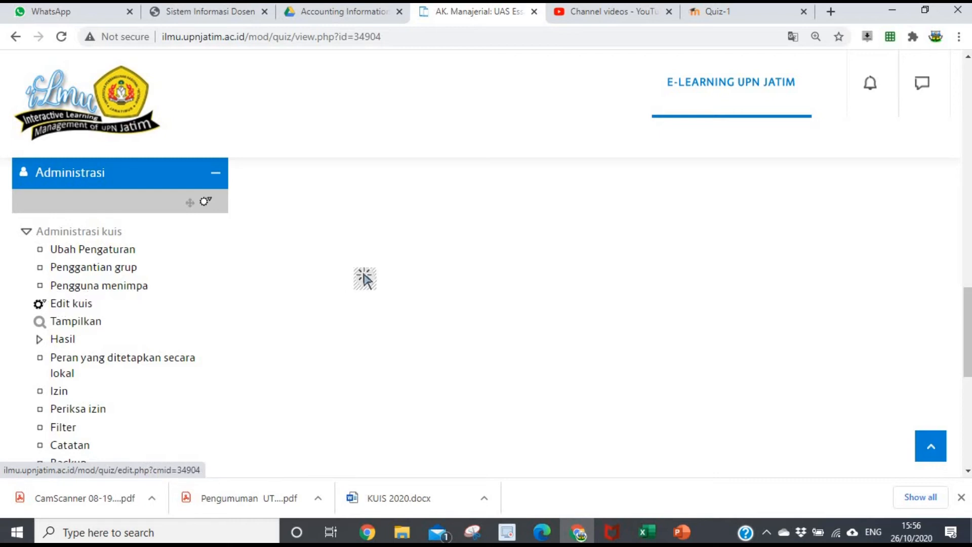
{"action": "left_click", "coordinate": [46, 286]}
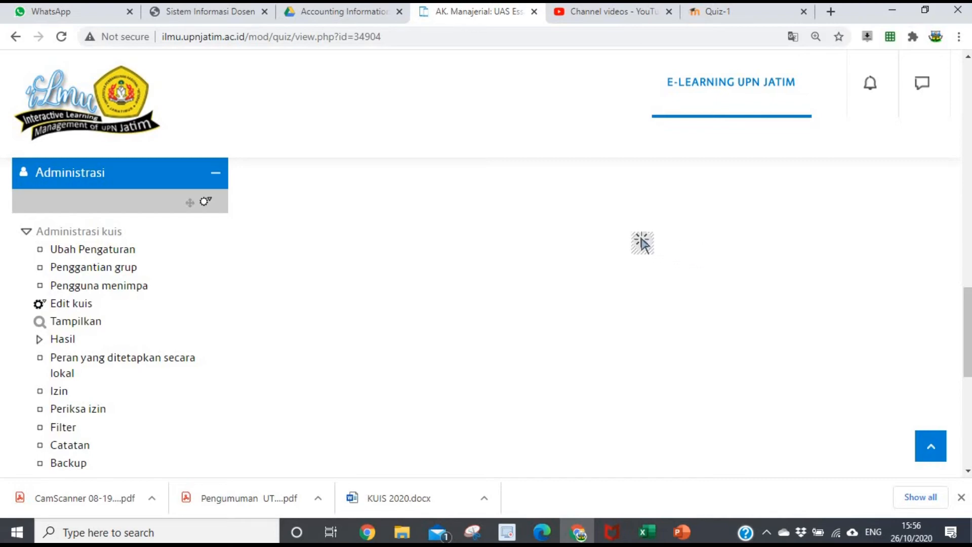
{"action": "scroll", "coordinate": [571, 251], "scroll_direction": "up", "scroll_amount": 10}
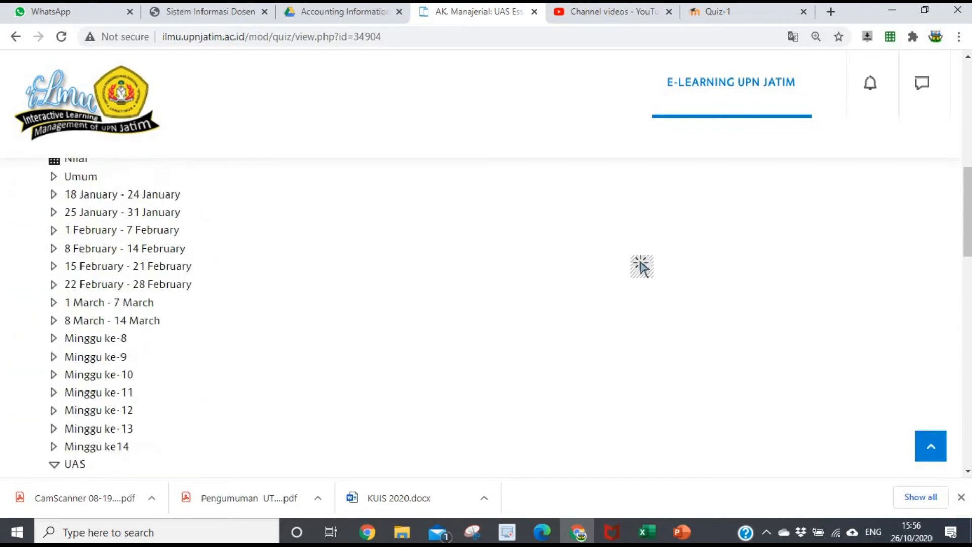
{"action": "scroll", "coordinate": [642, 267], "scroll_direction": "up", "scroll_amount": 3}
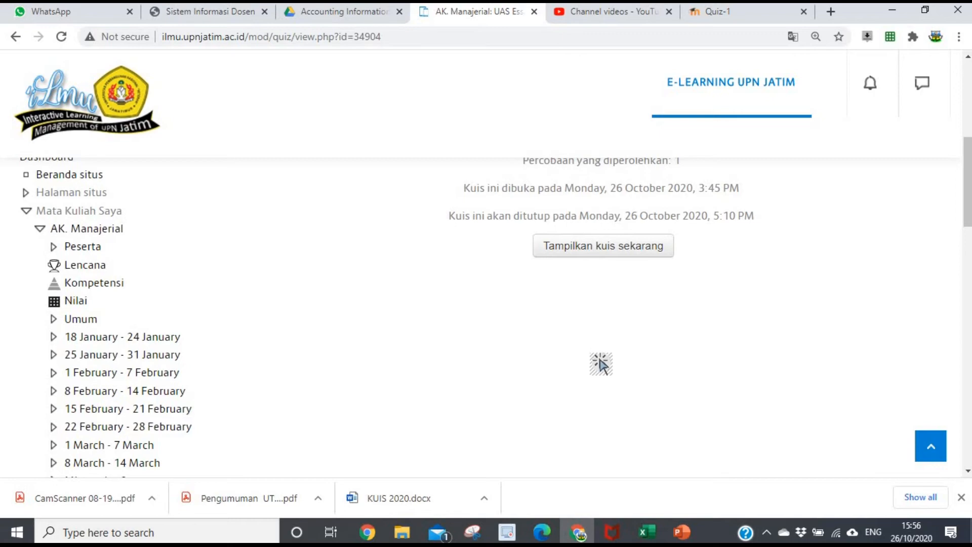
- Switch to the PowerPoint presentation and start Record Slide Show at the "Cara 1-tambah aktivitas KUIS" slide
{"action": "left_click", "coordinate": [683, 532]}
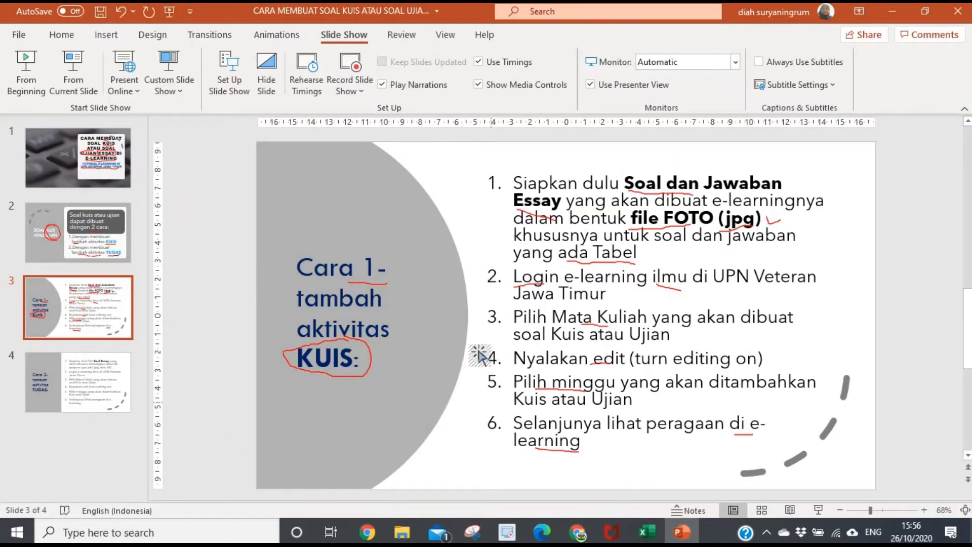
{"action": "left_click", "coordinate": [357, 64]}
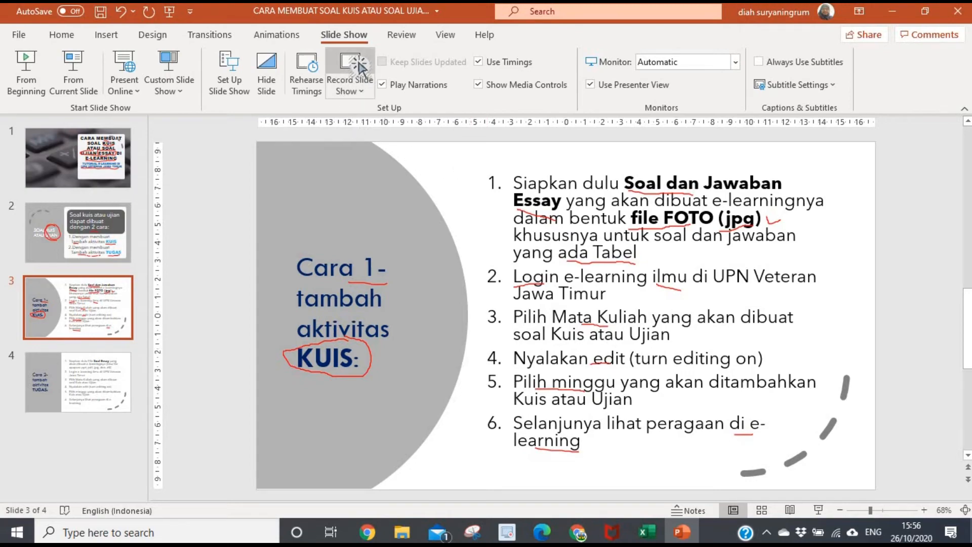
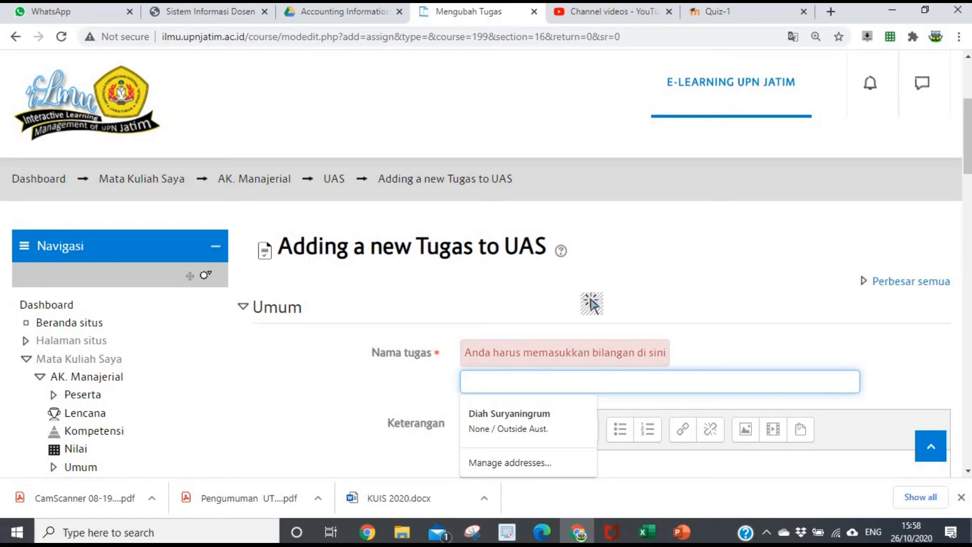
- Name the new Tugas activity in the UAS section "UAS Soal Essay"
{"action": "type", "text": "UAS"}
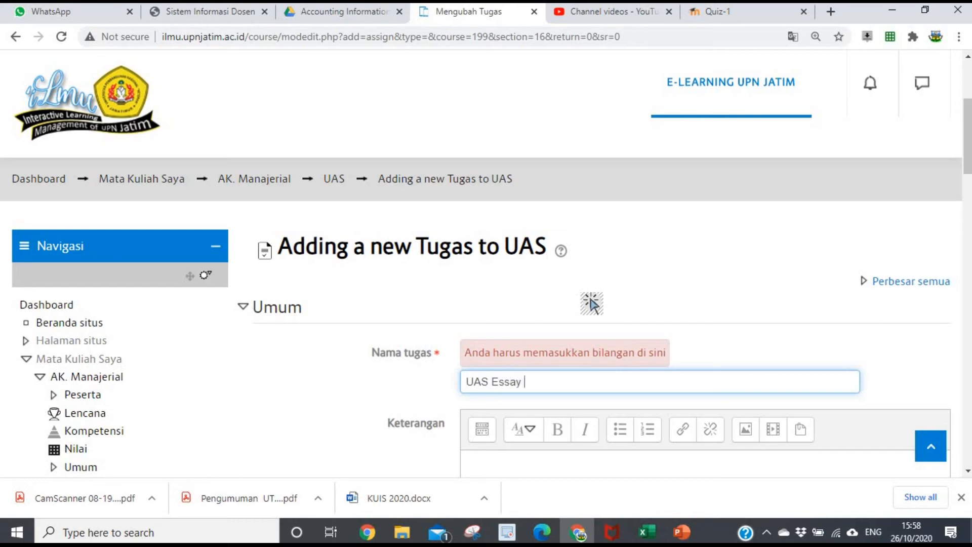
{"action": "type", "text": "Essay Soal1"}
{"action": "key", "text": "BackSpace"}
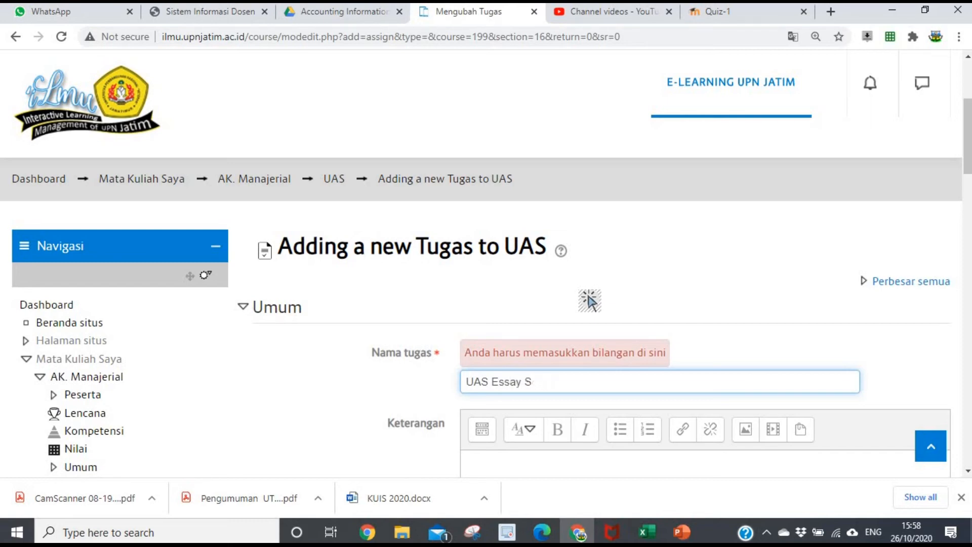
{"action": "type", "text": "Soal"}
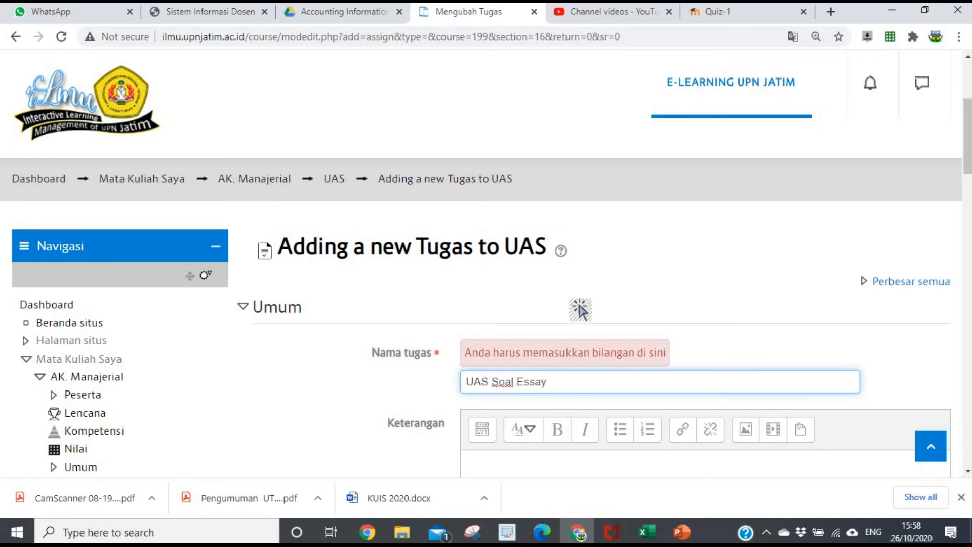
- Begin the assignment description with "UAS dikerjakan mulai jam 16.00 - 17.00 WIB. Unggah file jawaban dengan nama file:"
{"action": "scroll", "coordinate": [580, 310], "scroll_direction": "down", "scroll_amount": 3}
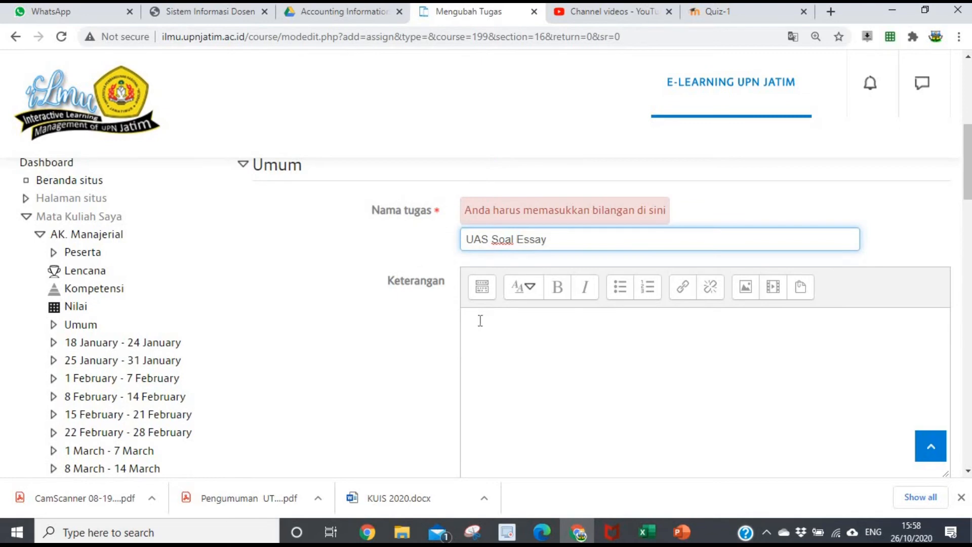
{"action": "left_click", "coordinate": [520, 330]}
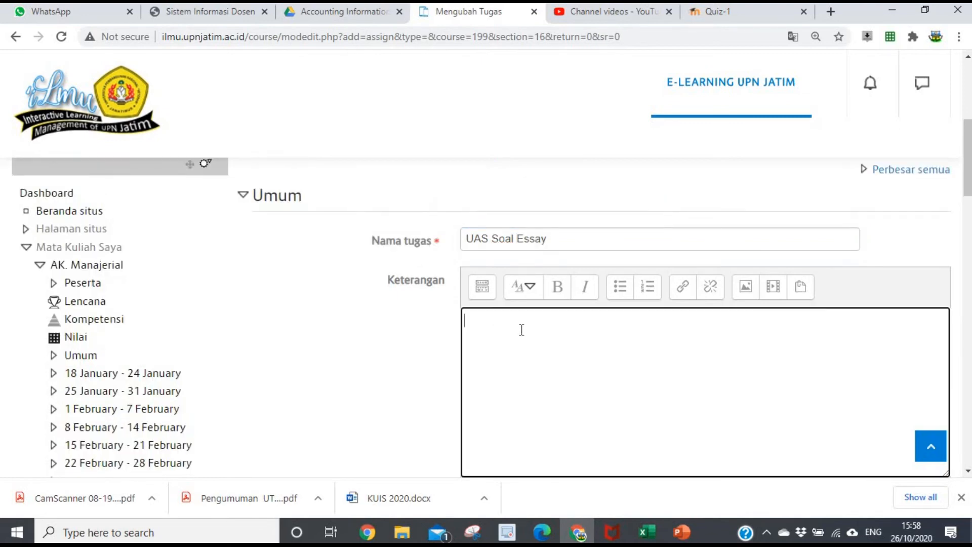
{"action": "type", "text": "UAS dikerjakan mulai"}
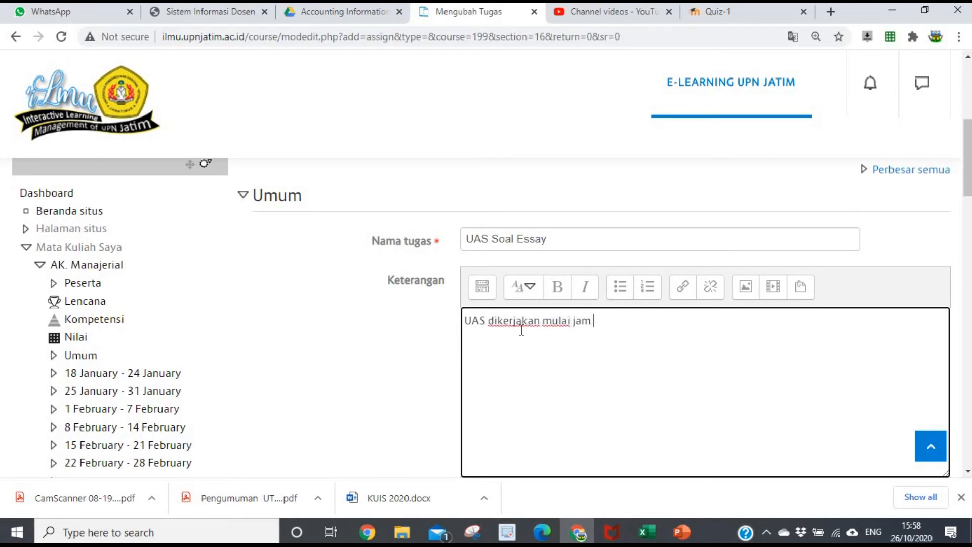
{"action": "type", "text": "jam 16.00 - 17.00 WIB. Un"}
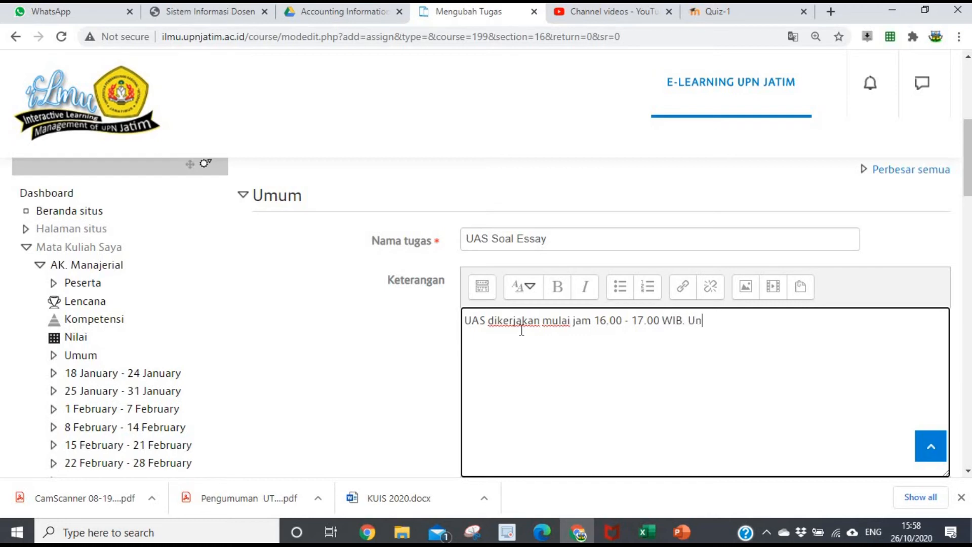
{"action": "type", "text": "ggah file jawaban dengan nama file:"}
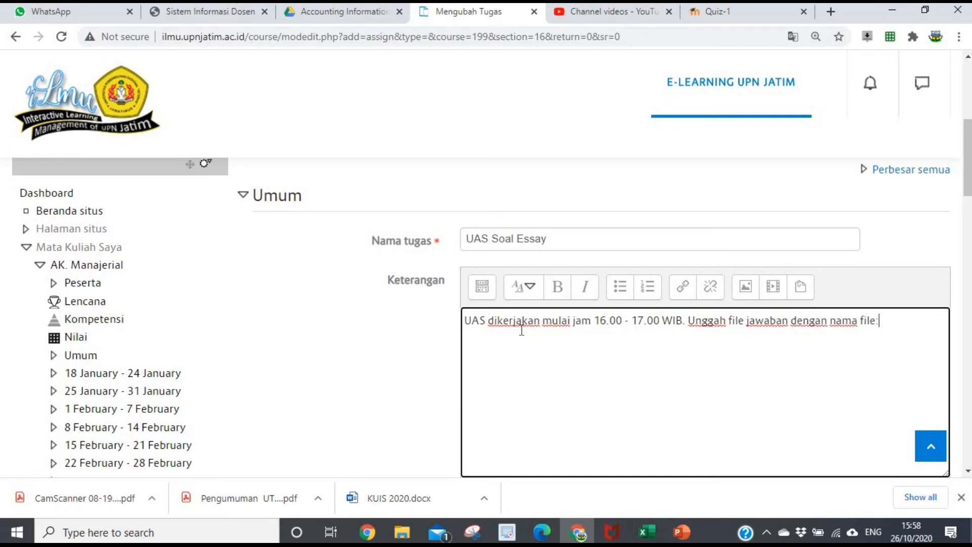
- Complete the description with "UAS_Nama_NPM_...pdf. File harus dalam bentuk PDF" and enable Tampilkan deskripsi di halaman mata kuliah
{"action": "type", "text": " UAS_Nama_NPM_...pdf."}
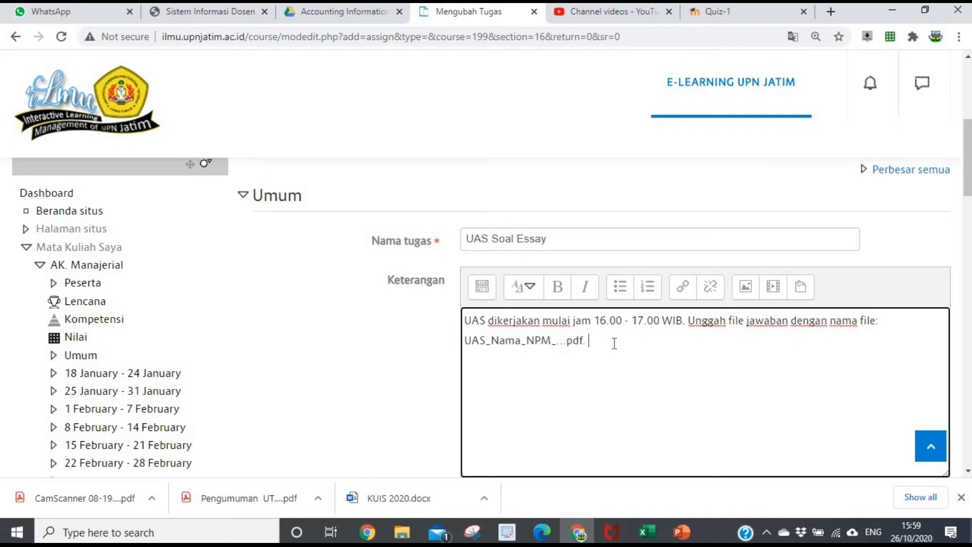
{"action": "type", "text": "harus dalam bentuk PDF"}
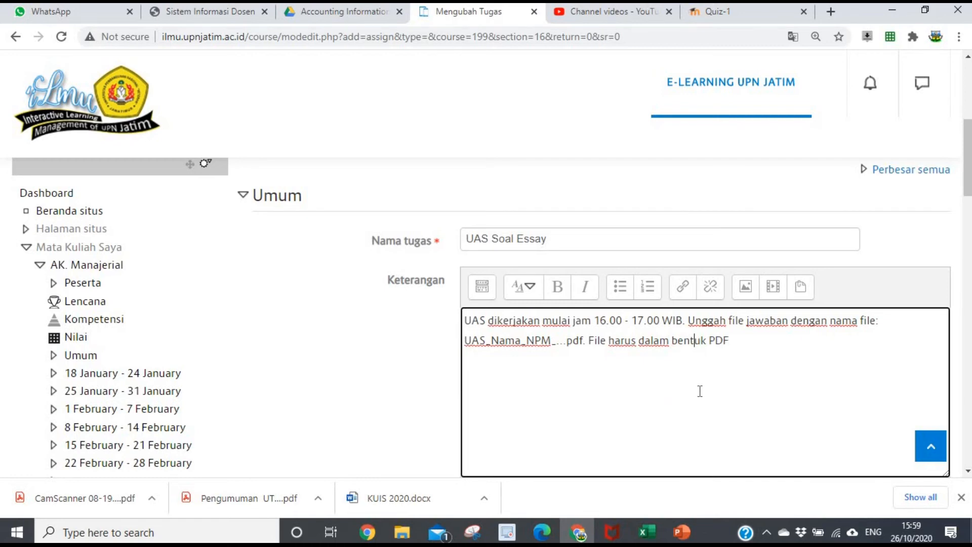
{"action": "scroll", "coordinate": [579, 369], "scroll_direction": "down", "scroll_amount": 4}
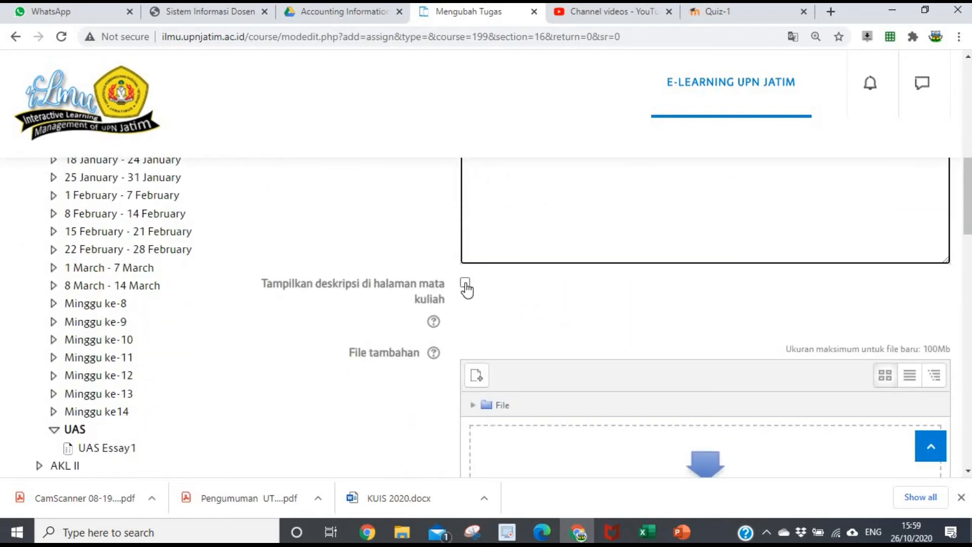
{"action": "left_click", "coordinate": [465, 282]}
- Switch to File Explorer and open the PDF "Soal5 dan Soal6 AKL1E" from F:\
{"action": "scroll", "coordinate": [618, 377], "scroll_direction": "down", "scroll_amount": 3}
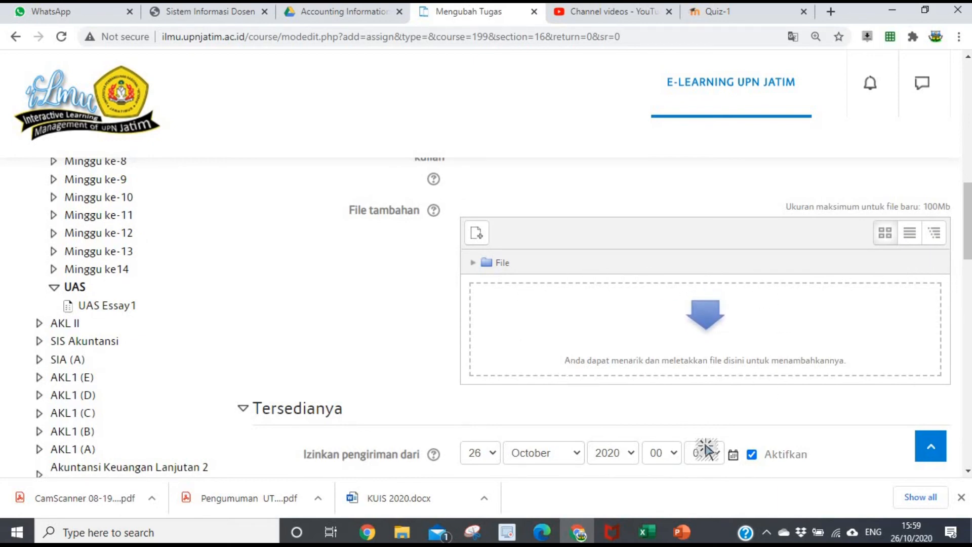
{"action": "mouse_move", "coordinate": [681, 532]}
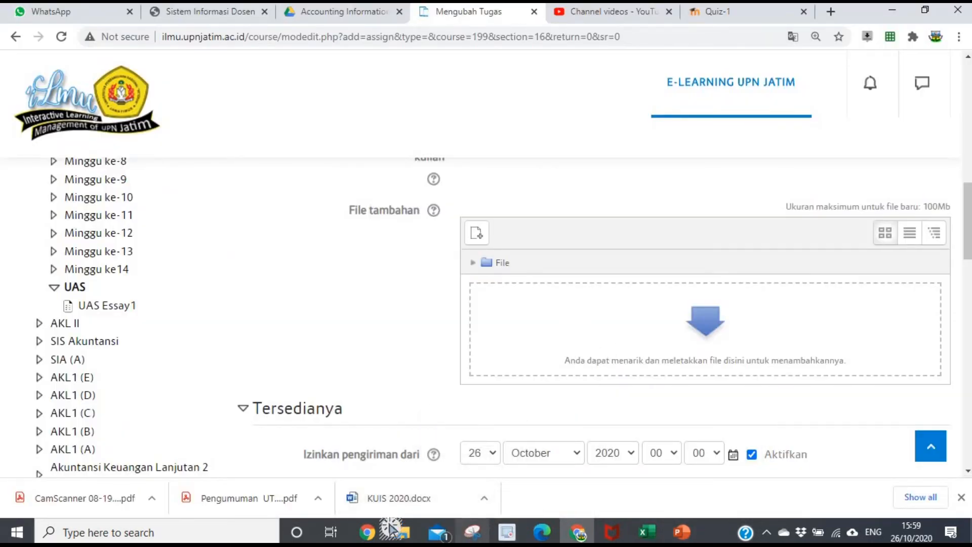
{"action": "left_click", "coordinate": [401, 532]}
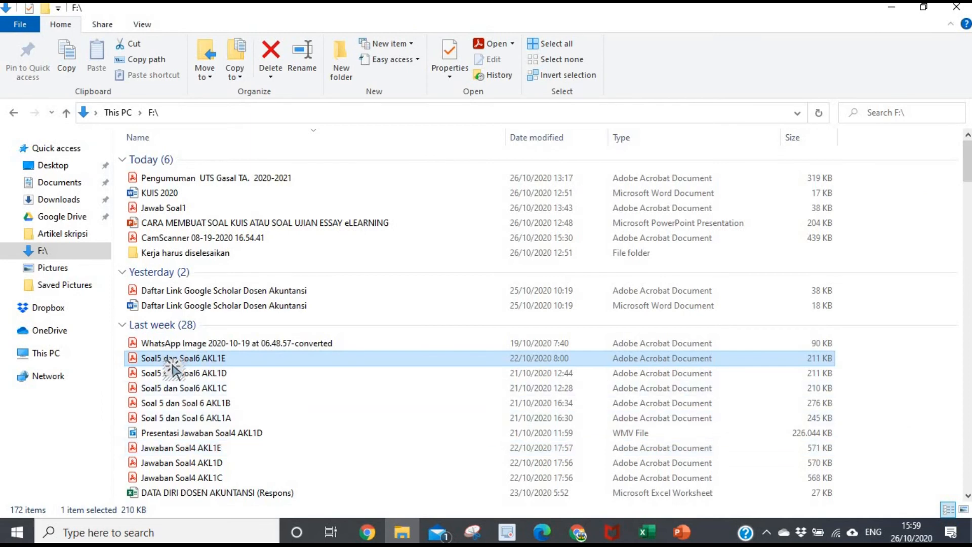
{"action": "left_click", "coordinate": [164, 357]}
{"action": "left_click", "coordinate": [164, 358]}
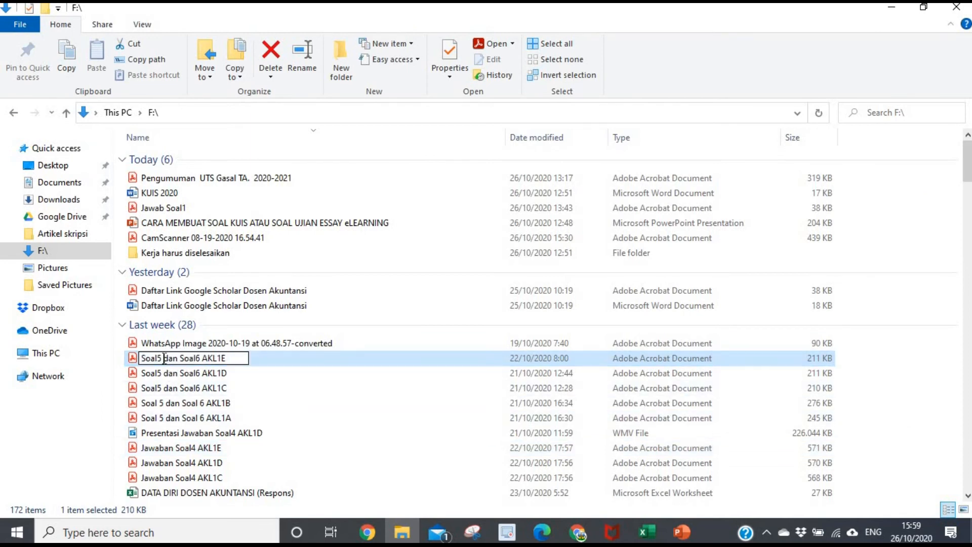
{"action": "left_click", "coordinate": [132, 361]}
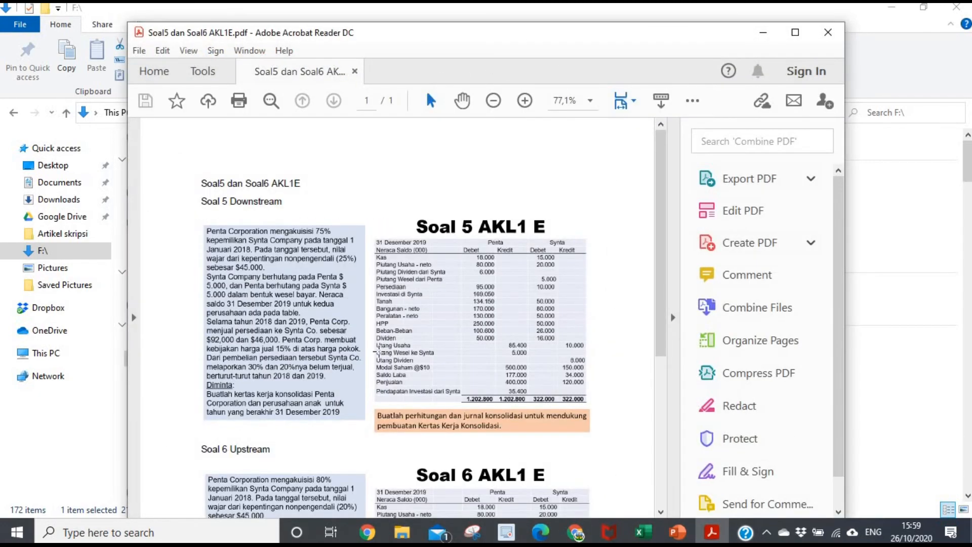
- Examine the Soal 5 Downstream and Soal 6 Upstream questions in the PDF and close the document
{"action": "scroll", "coordinate": [360, 382], "scroll_direction": "down", "scroll_amount": 3}
{"action": "scroll", "coordinate": [470, 197], "scroll_direction": "up", "scroll_amount": 3}
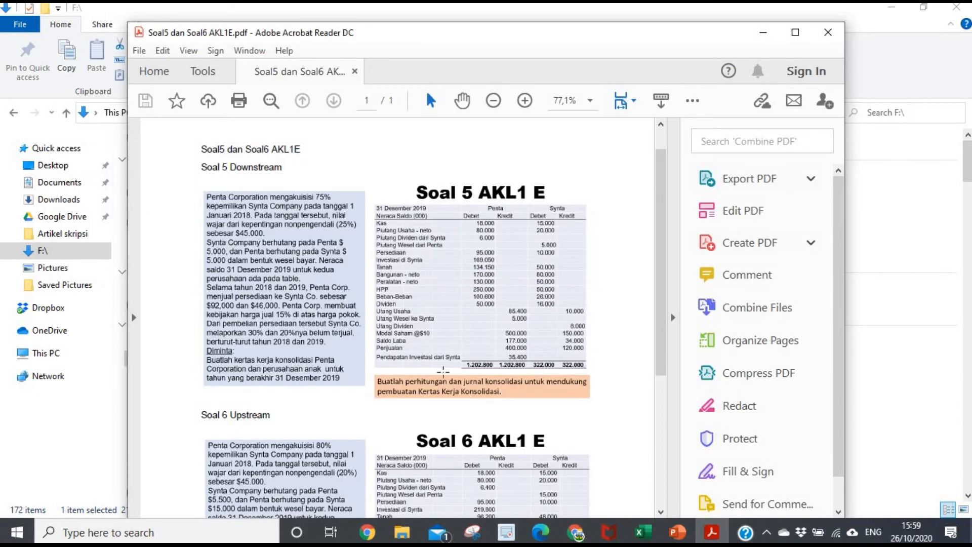
{"action": "scroll", "coordinate": [435, 379], "scroll_direction": "down", "scroll_amount": 5}
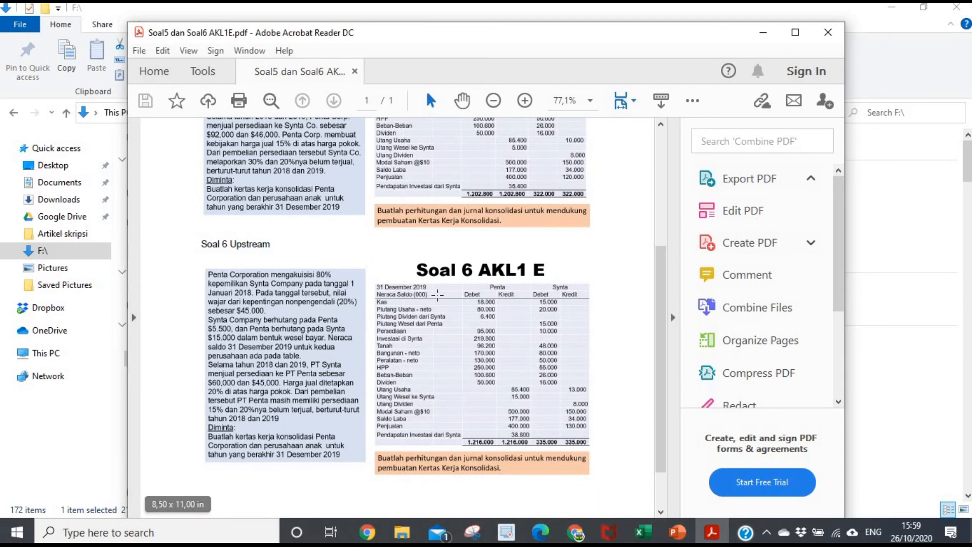
{"action": "scroll", "coordinate": [361, 276], "scroll_direction": "up", "scroll_amount": 4}
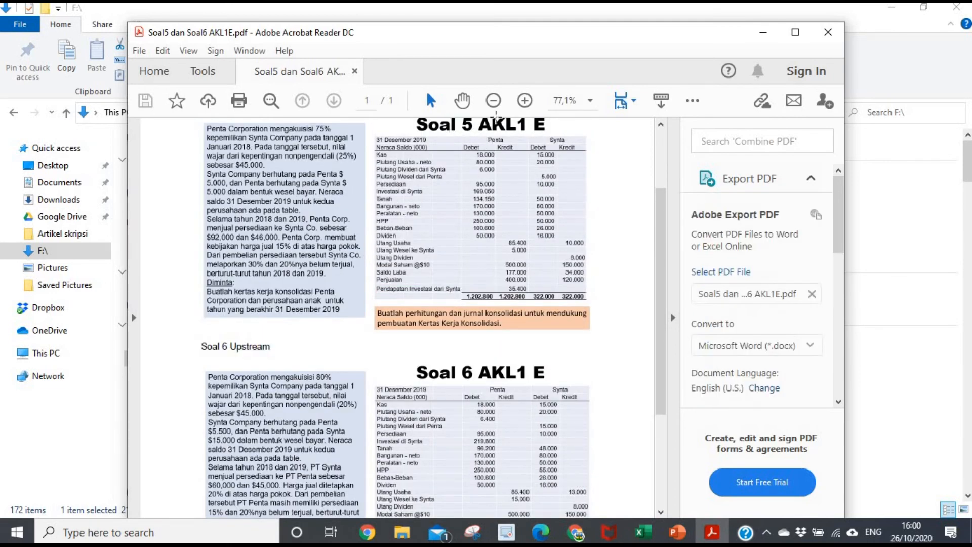
{"action": "left_click", "coordinate": [834, 38]}
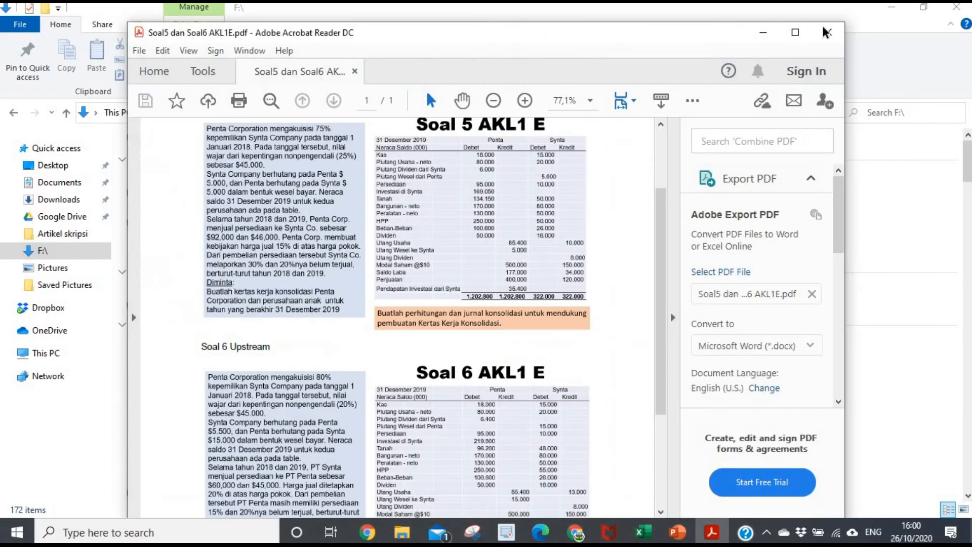
{"action": "left_click", "coordinate": [826, 32]}
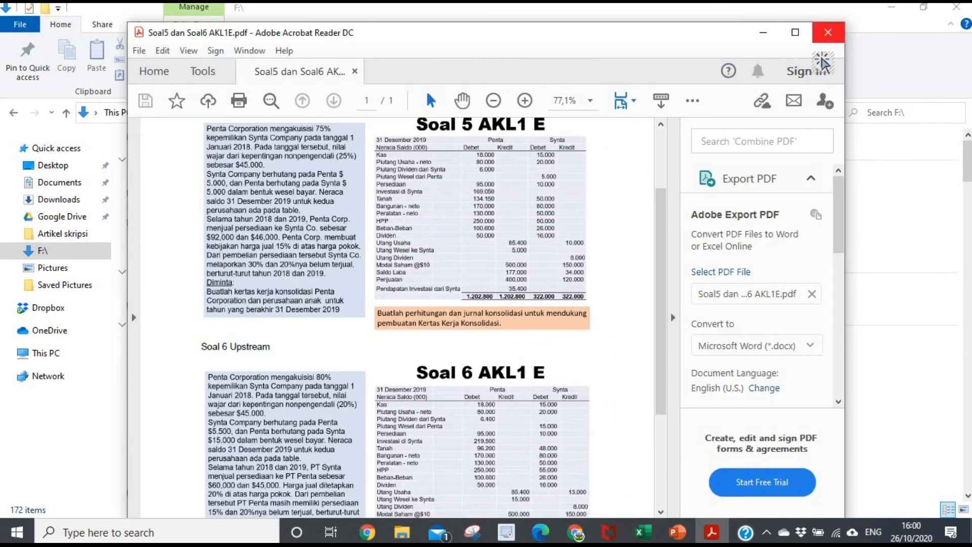
- Switch to Chrome, place its window beside File Explorer, attach "Soal5 dan Soal6 AKL1E" under File tambahan, and maximize the window again
{"action": "left_click", "coordinate": [579, 532]}
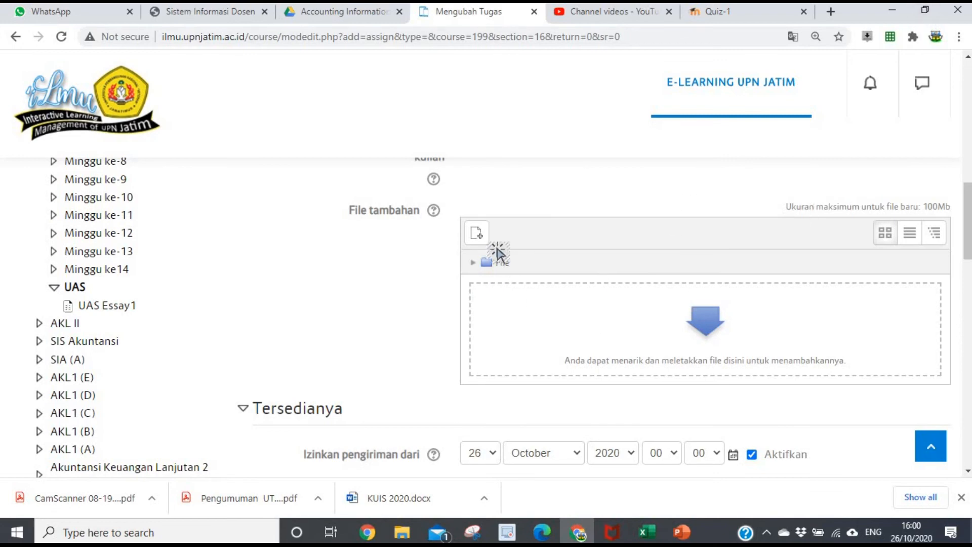
{"action": "left_click", "coordinate": [472, 234]}
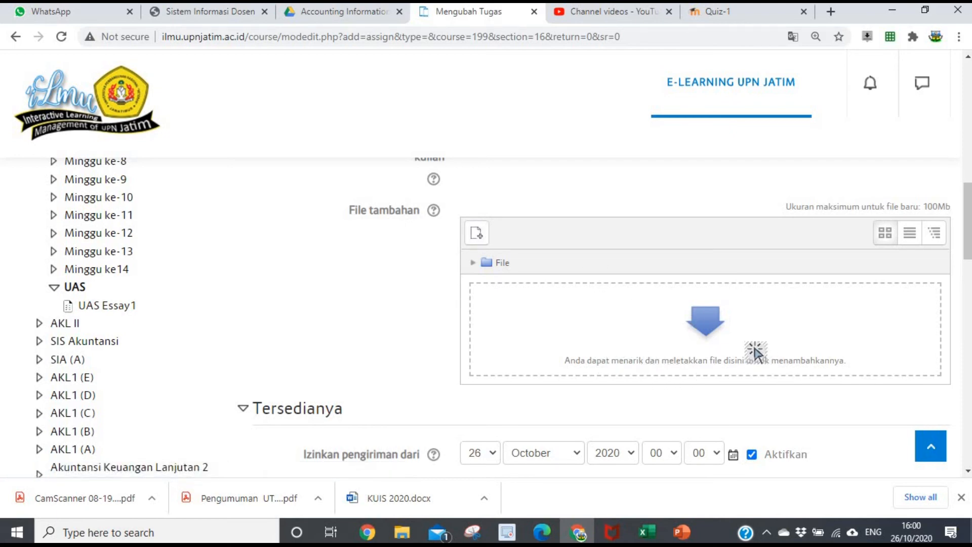
{"action": "scroll", "coordinate": [684, 187], "scroll_direction": "down", "scroll_amount": 1}
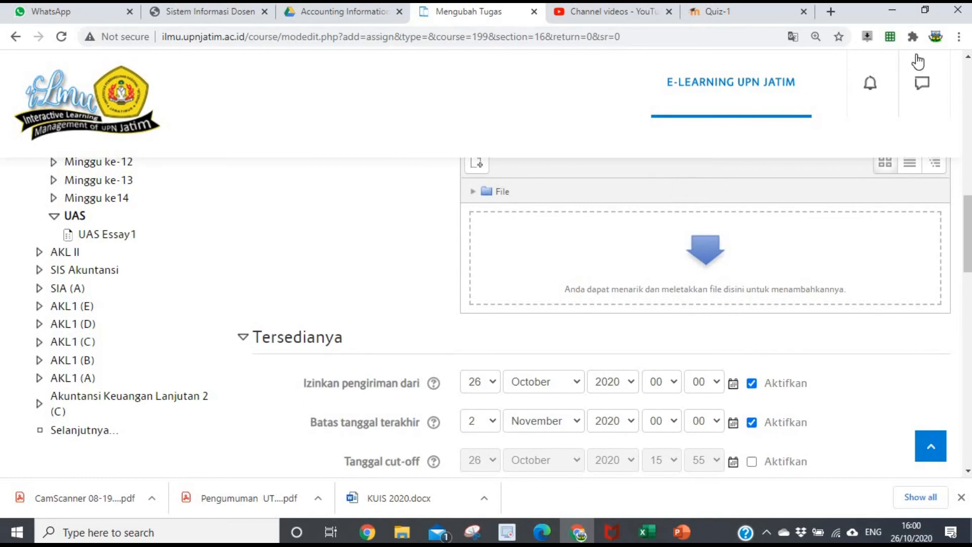
{"action": "left_click", "coordinate": [931, 13]}
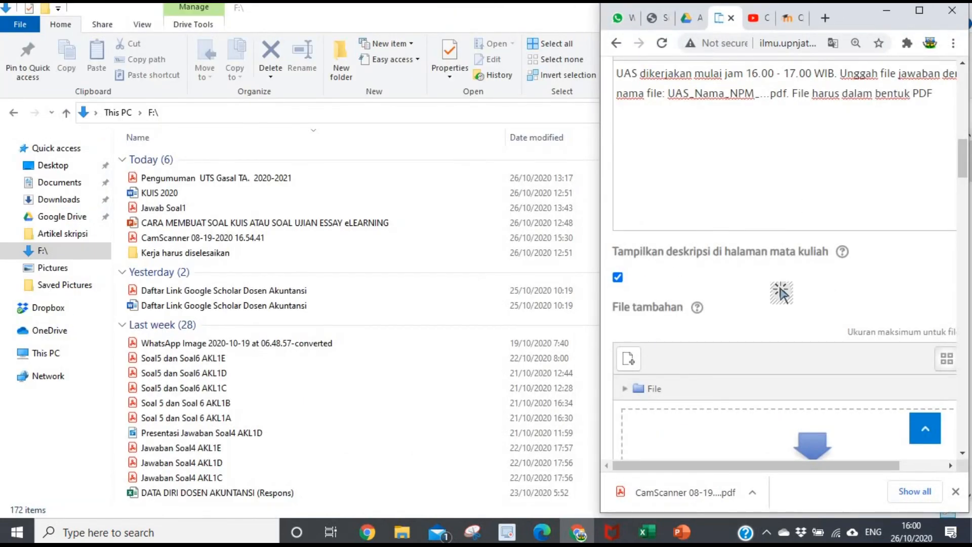
{"action": "scroll", "coordinate": [777, 309], "scroll_direction": "down", "scroll_amount": 3}
{"action": "left_click", "coordinate": [167, 358]}
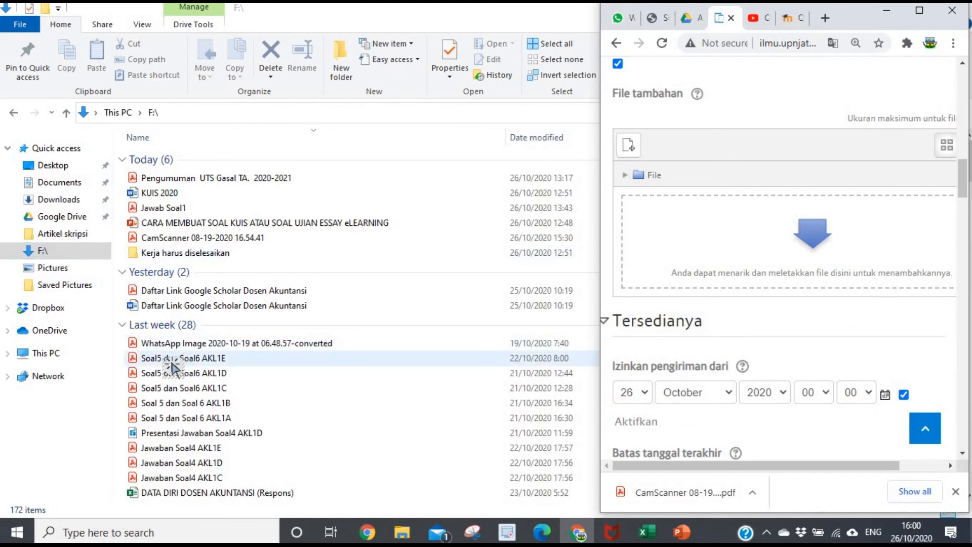
{"action": "left_click_drag", "start_coordinate": [159, 357], "coordinate": [684, 273]}
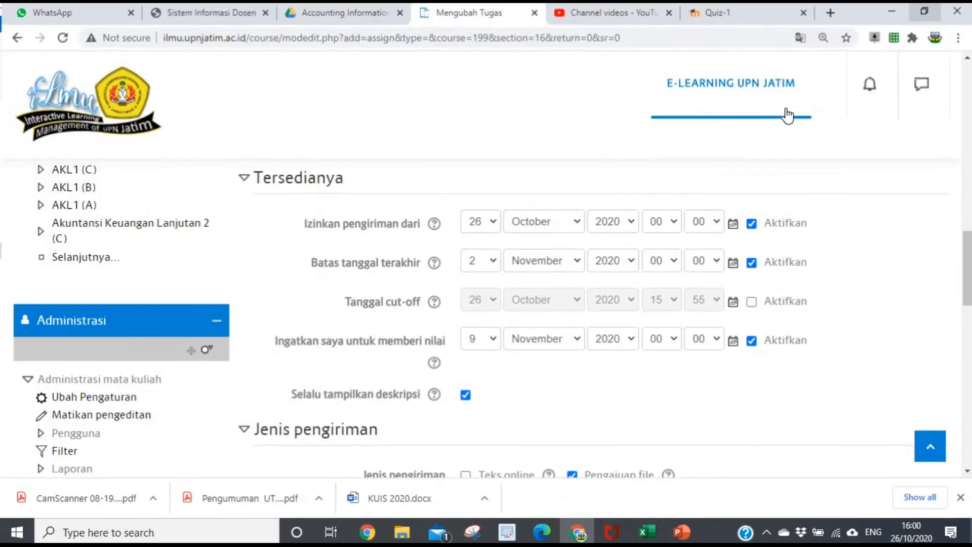
{"action": "left_click", "coordinate": [919, 10]}
{"action": "scroll", "coordinate": [490, 317], "scroll_direction": "down", "scroll_amount": 5}
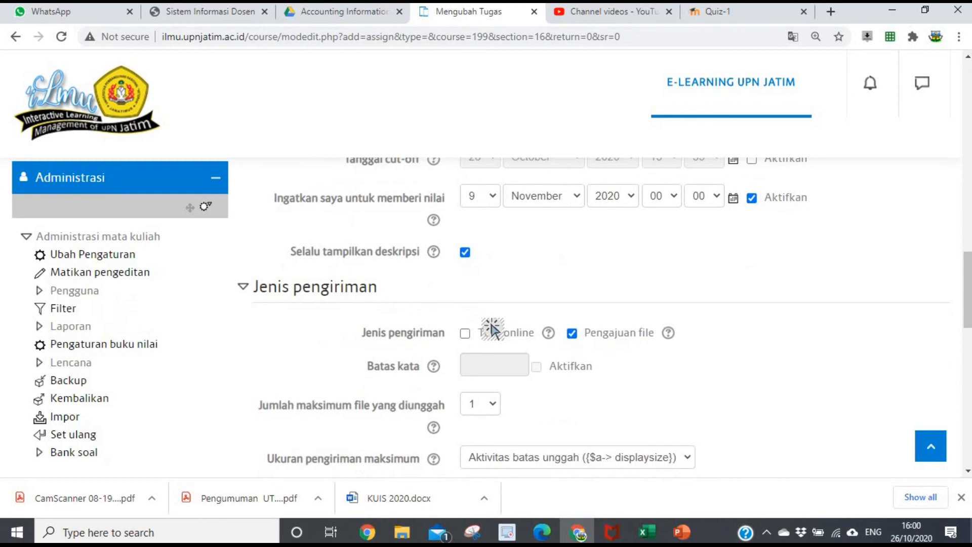
{"action": "scroll", "coordinate": [506, 339], "scroll_direction": "up", "scroll_amount": 7}
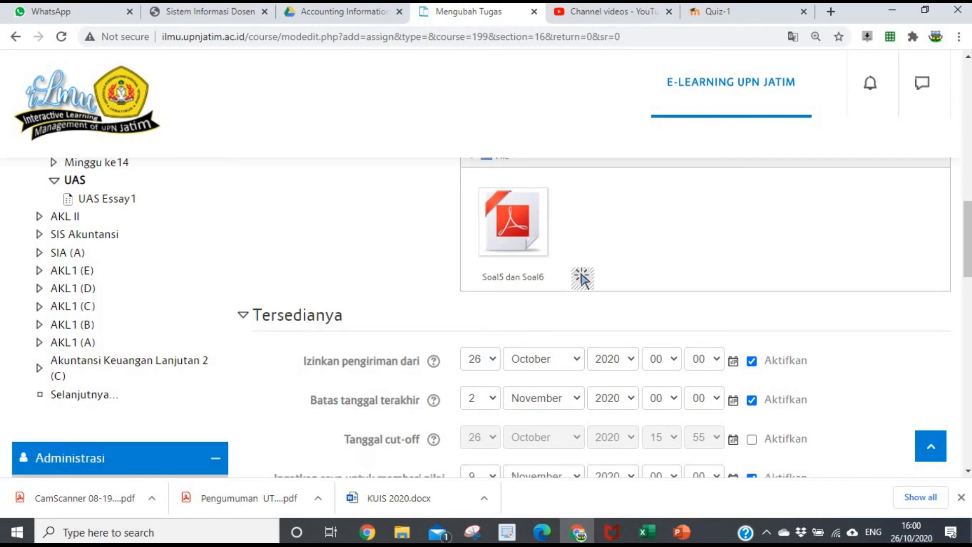
- Set the Izinkan pengiriman dari time to 16:00 and the Batas tanggal terakhir time to 17:10
{"action": "scroll", "coordinate": [581, 278], "scroll_direction": "down", "scroll_amount": 1}
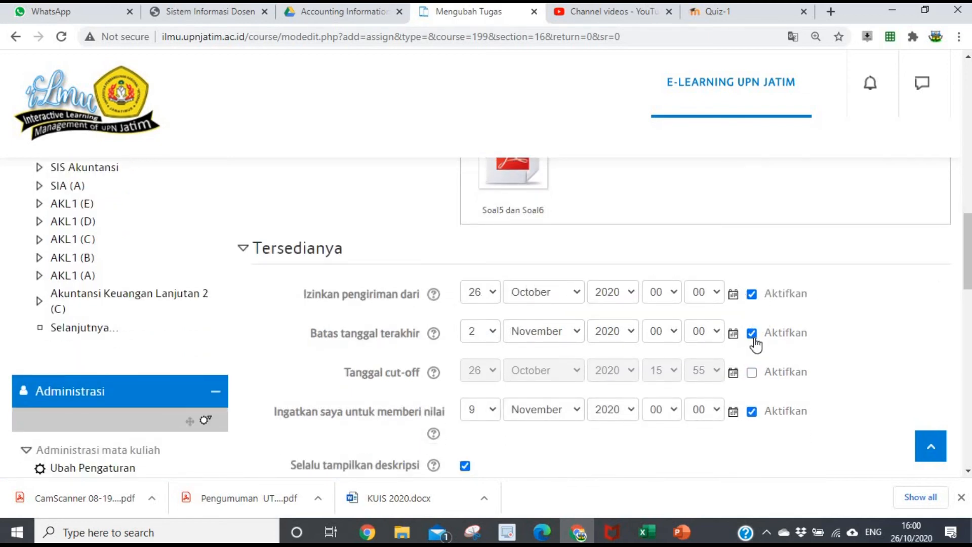
{"action": "left_click", "coordinate": [675, 293]}
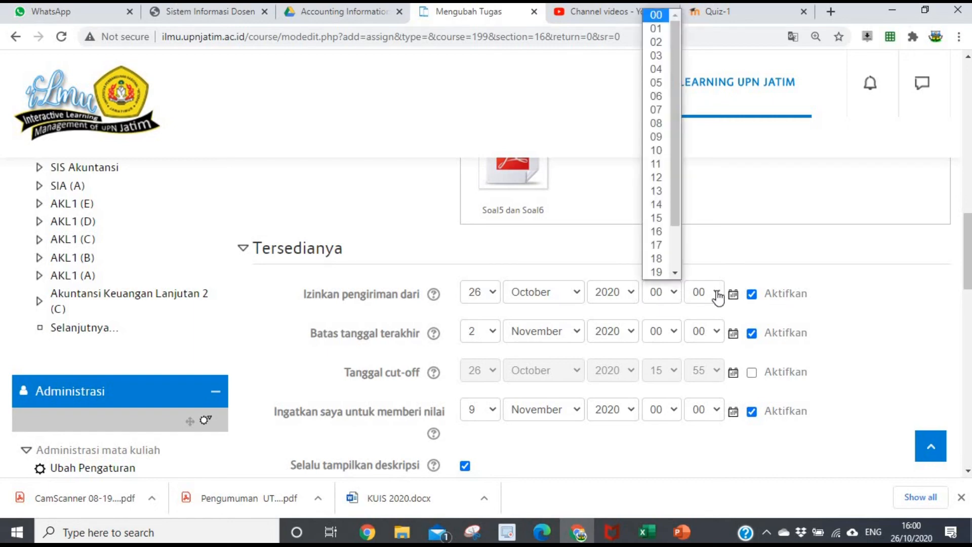
{"action": "left_click", "coordinate": [661, 232]}
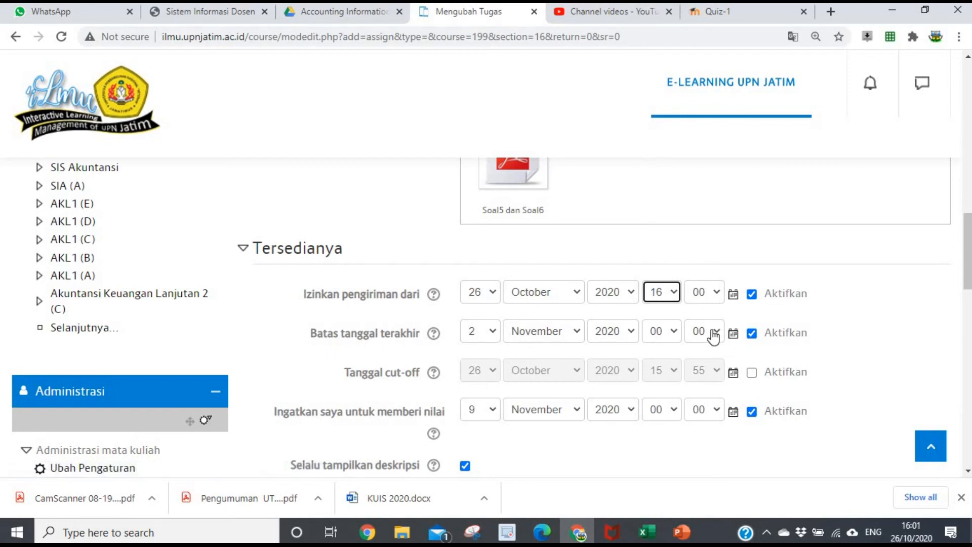
{"action": "left_click", "coordinate": [673, 332]}
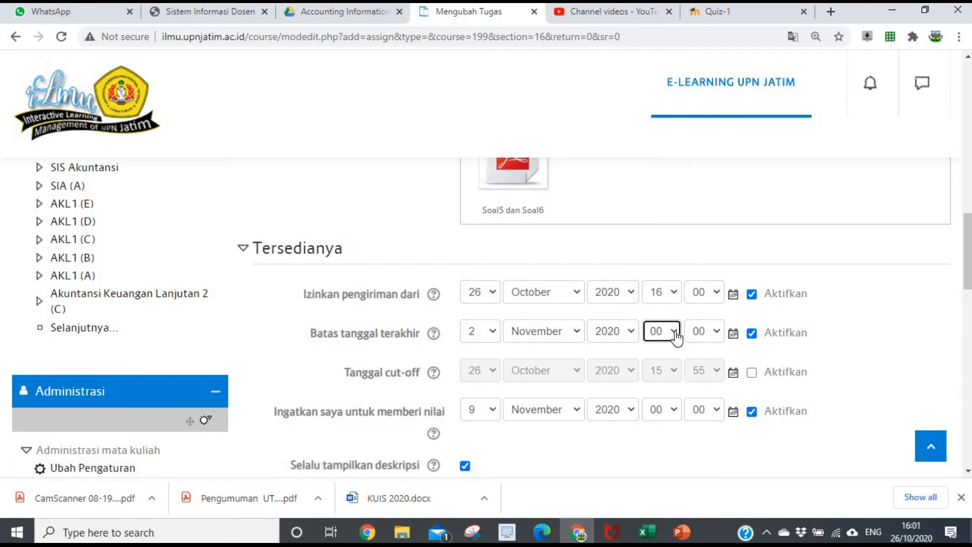
{"action": "left_click", "coordinate": [661, 286]}
{"action": "left_click", "coordinate": [717, 332]}
{"action": "left_click", "coordinate": [705, 375]}
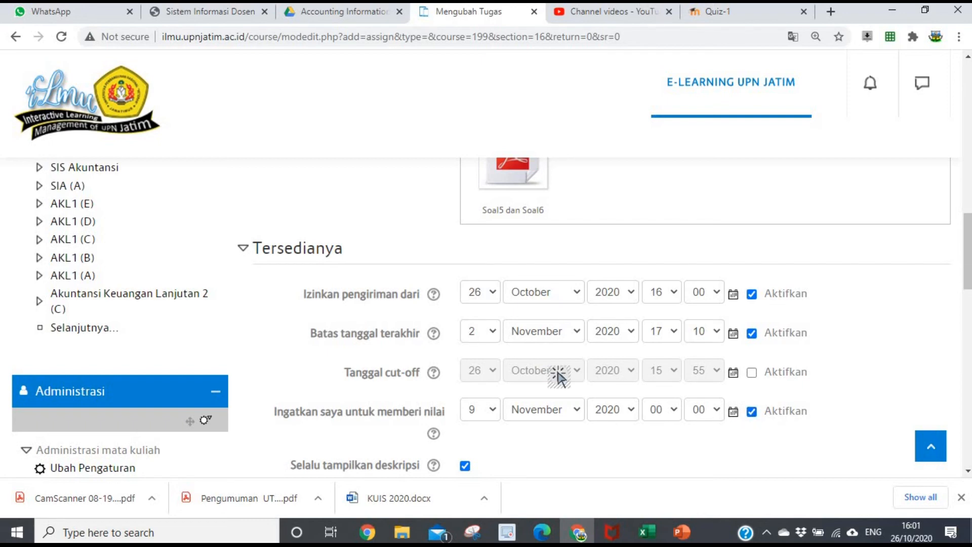
{"action": "scroll", "coordinate": [607, 372], "scroll_direction": "down", "scroll_amount": 1}
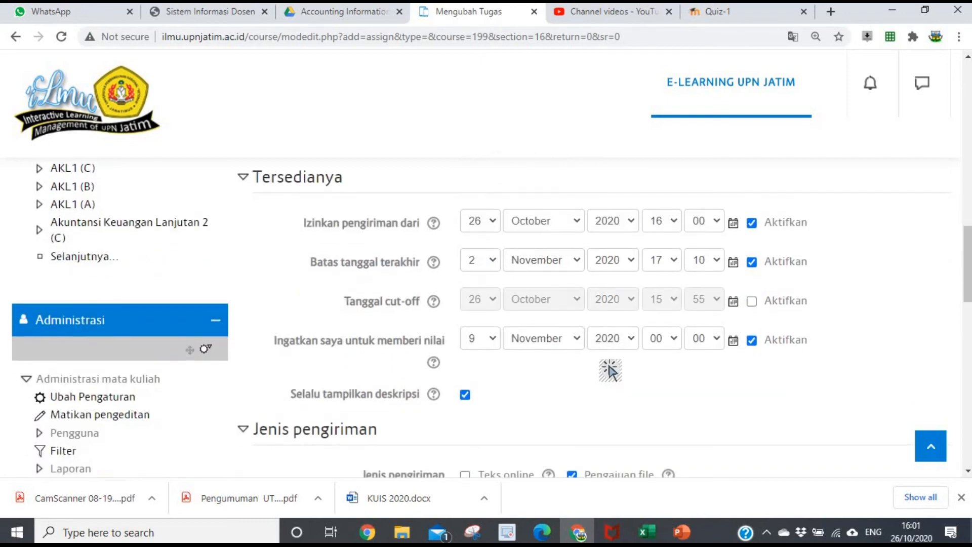
- Set the Batas tanggal terakhir date to 26 September 2020 using its calendar
{"action": "left_click", "coordinate": [734, 264]}
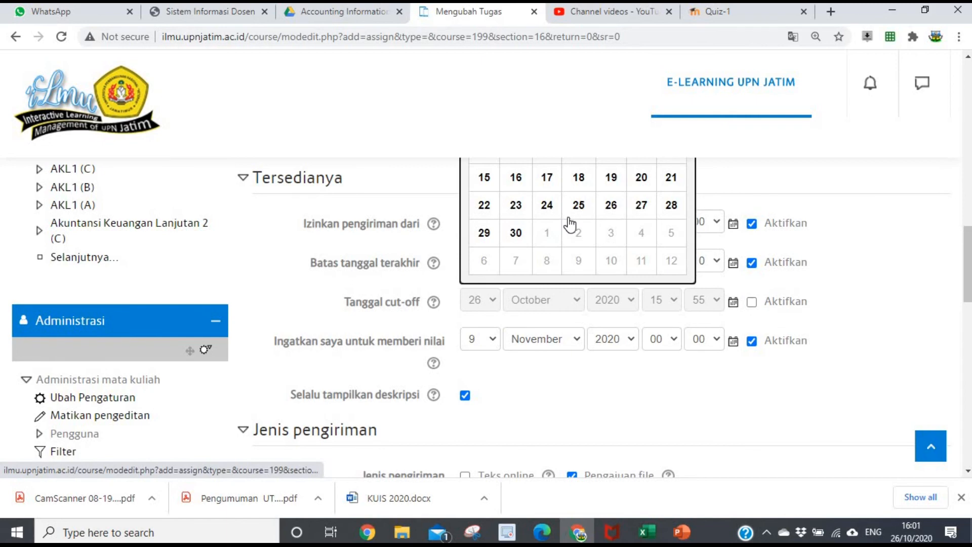
{"action": "scroll", "coordinate": [547, 266], "scroll_direction": "up", "scroll_amount": 1}
{"action": "scroll", "coordinate": [546, 265], "scroll_direction": "up", "scroll_amount": 2}
{"action": "left_click", "coordinate": [472, 280]}
{"action": "left_click", "coordinate": [472, 280]}
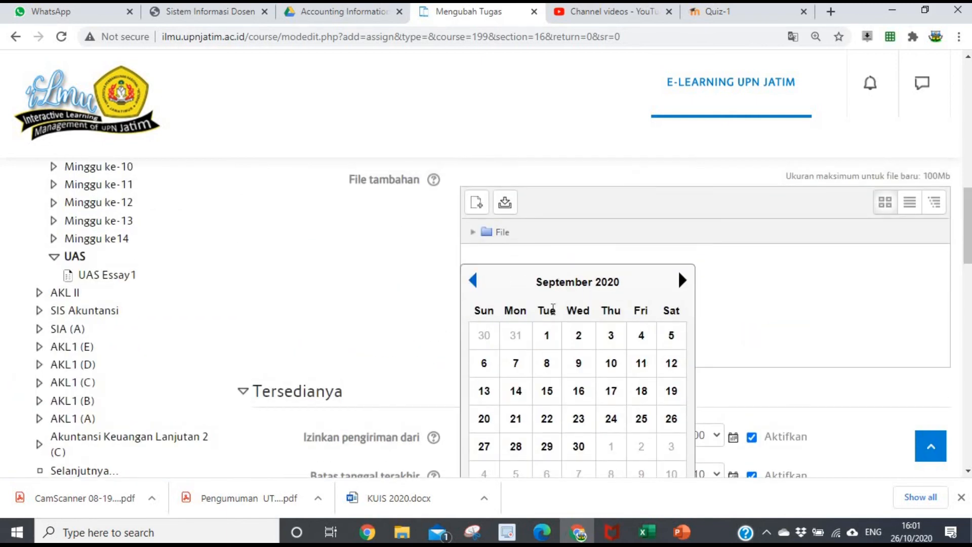
{"action": "left_click", "coordinate": [529, 425]}
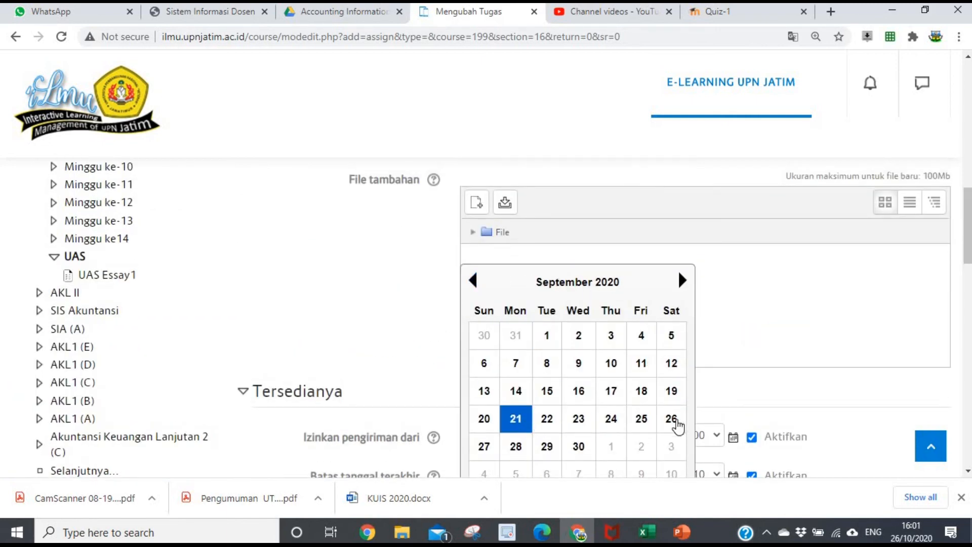
{"action": "left_click", "coordinate": [673, 423]}
{"action": "scroll", "coordinate": [658, 304], "scroll_direction": "down", "scroll_amount": 4}
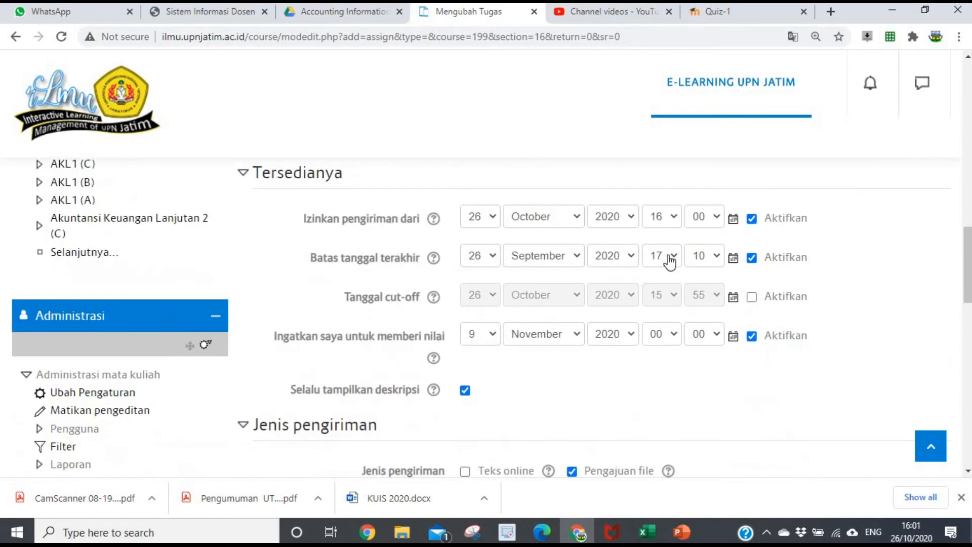
- Set Jumlah maksimum file yang diunggah to 3 and Ukuran pengiriman maksimum to 50Mb
{"action": "scroll", "coordinate": [667, 286], "scroll_direction": "down", "scroll_amount": 2}
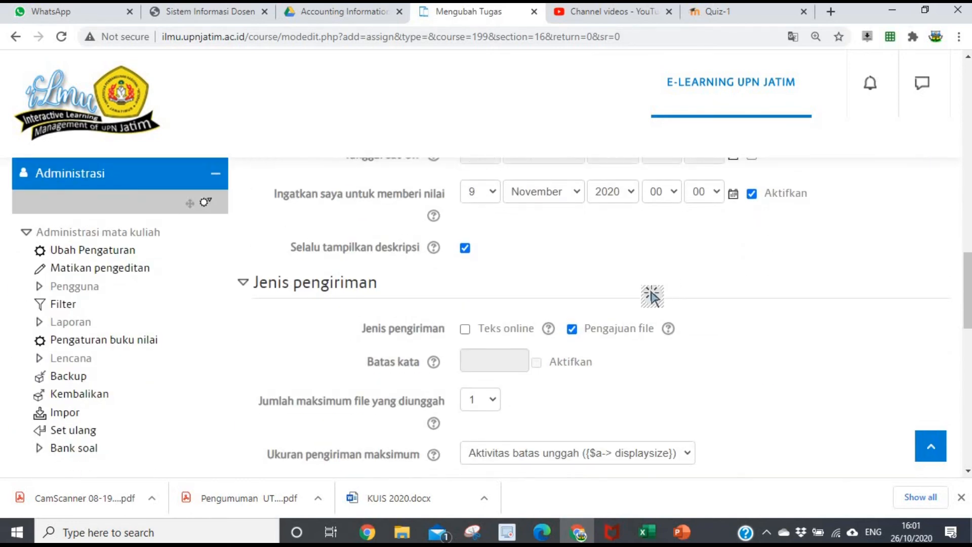
{"action": "scroll", "coordinate": [653, 292], "scroll_direction": "down", "scroll_amount": 1}
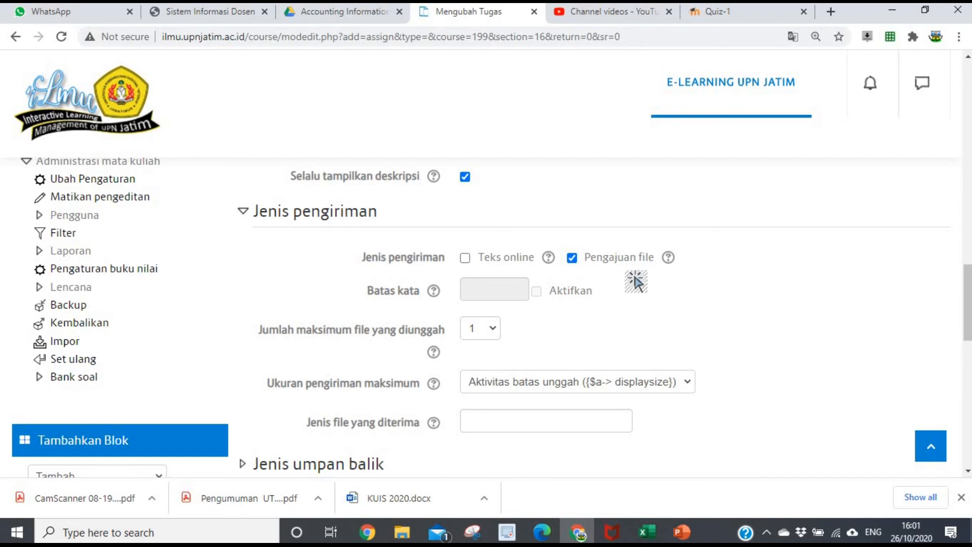
{"action": "scroll", "coordinate": [574, 282], "scroll_direction": "up", "scroll_amount": 3}
{"action": "scroll", "coordinate": [574, 282], "scroll_direction": "down", "scroll_amount": 3}
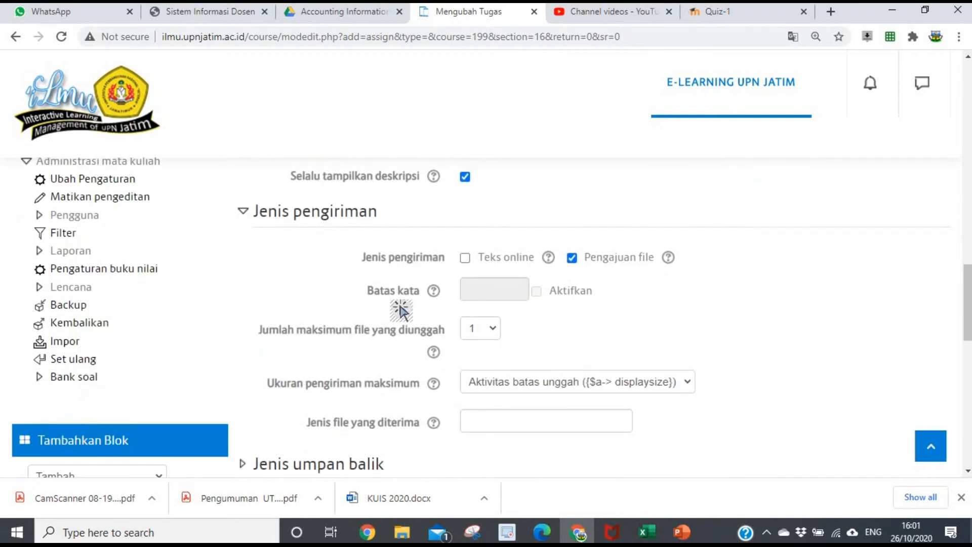
{"action": "scroll", "coordinate": [576, 326], "scroll_direction": "down", "scroll_amount": 1}
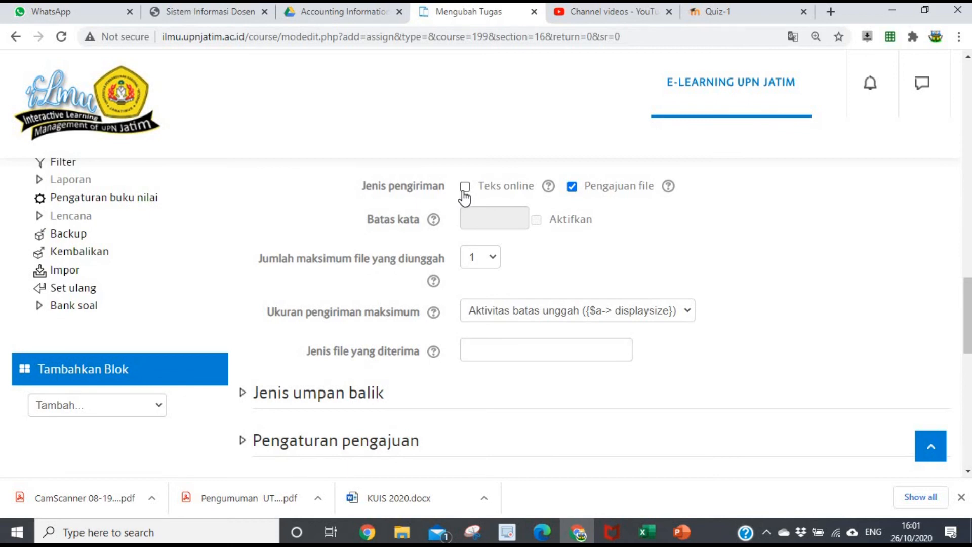
{"action": "left_click", "coordinate": [495, 259]}
{"action": "left_click", "coordinate": [480, 302]}
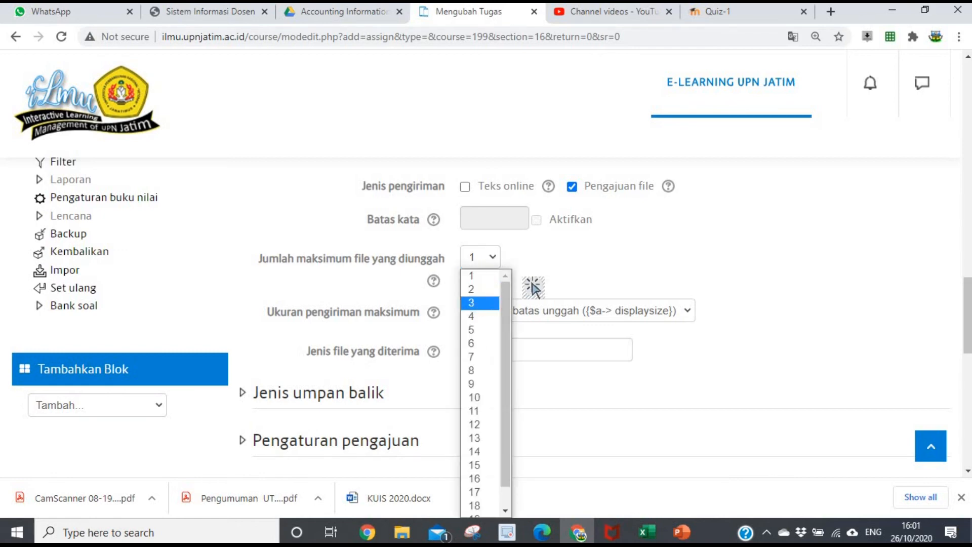
{"action": "left_click", "coordinate": [688, 316]}
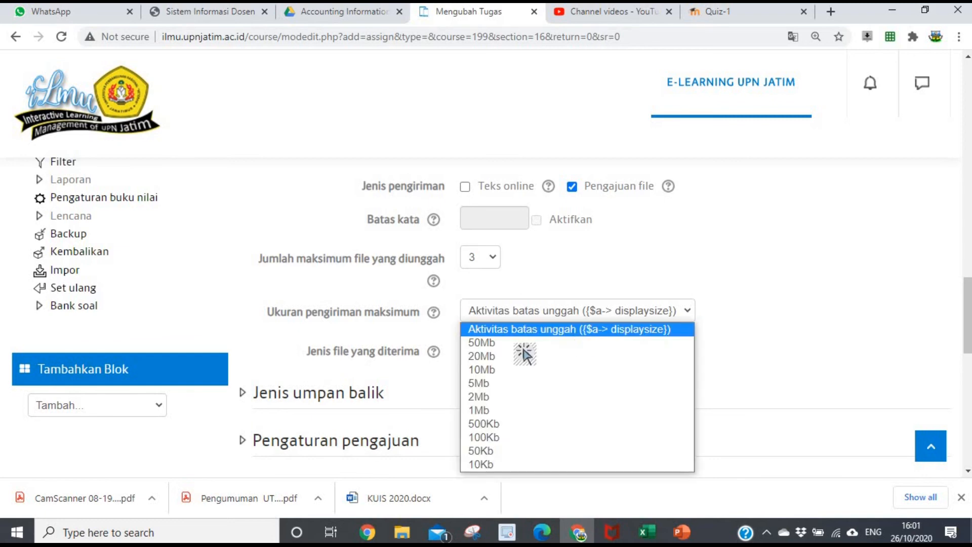
{"action": "left_click", "coordinate": [519, 341]}
- Try to save the new assignment and return to the course
{"action": "scroll", "coordinate": [623, 318], "scroll_direction": "down", "scroll_amount": 4}
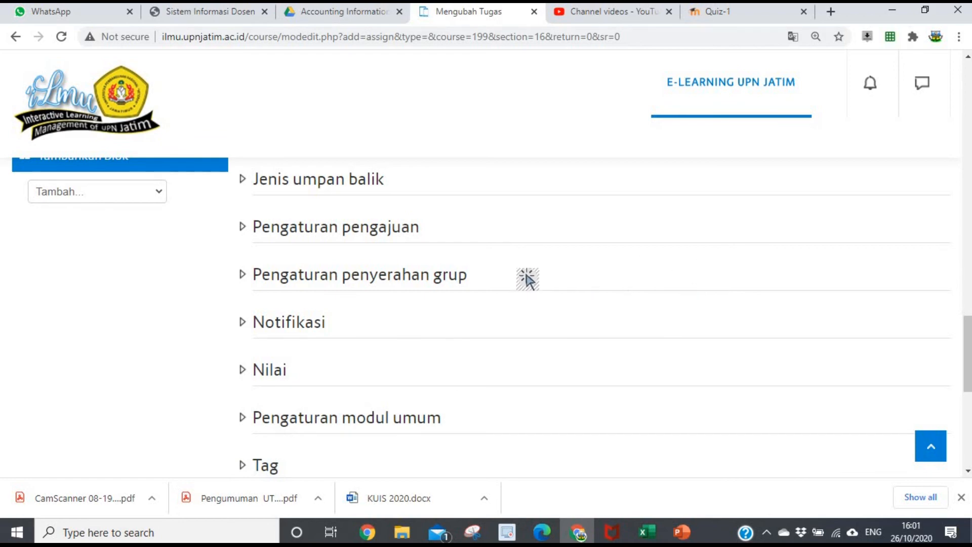
{"action": "scroll", "coordinate": [547, 269], "scroll_direction": "down", "scroll_amount": 4}
{"action": "scroll", "coordinate": [582, 312], "scroll_direction": "down", "scroll_amount": 2}
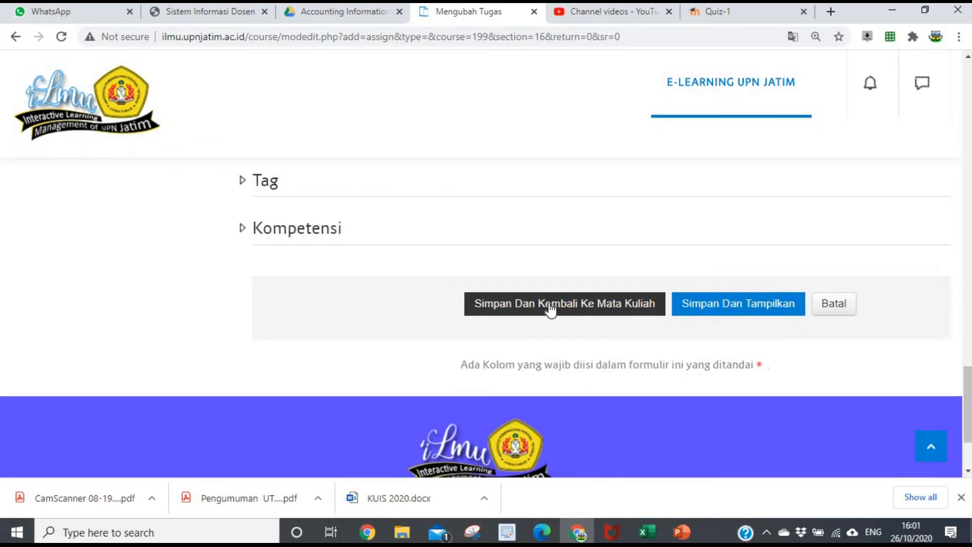
{"action": "left_click", "coordinate": [551, 309]}
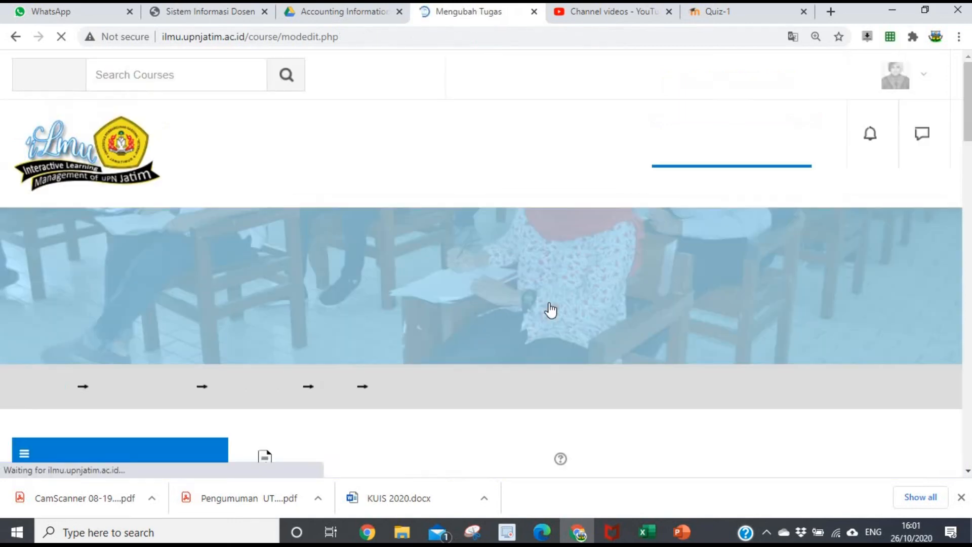
- Change the Batas tanggal terakhir month to October, save the assignment and return to the course
{"action": "scroll", "coordinate": [483, 272], "scroll_direction": "down", "scroll_amount": 8}
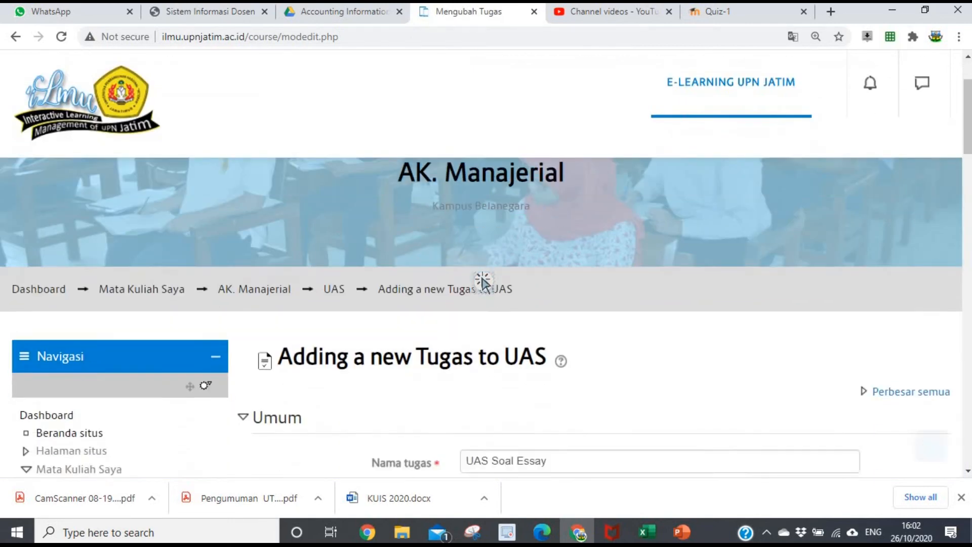
{"action": "scroll", "coordinate": [577, 286], "scroll_direction": "down", "scroll_amount": 10}
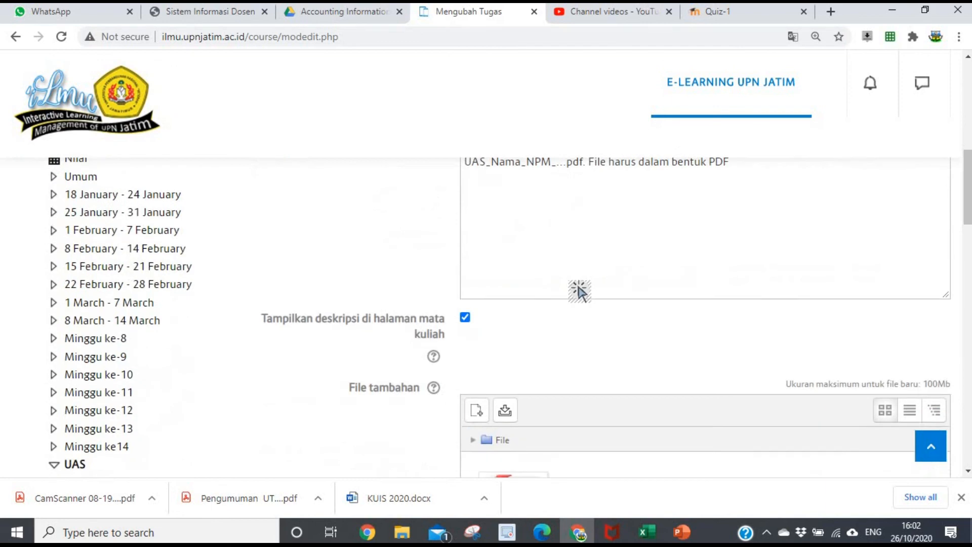
{"action": "scroll", "coordinate": [539, 286], "scroll_direction": "down", "scroll_amount": 1}
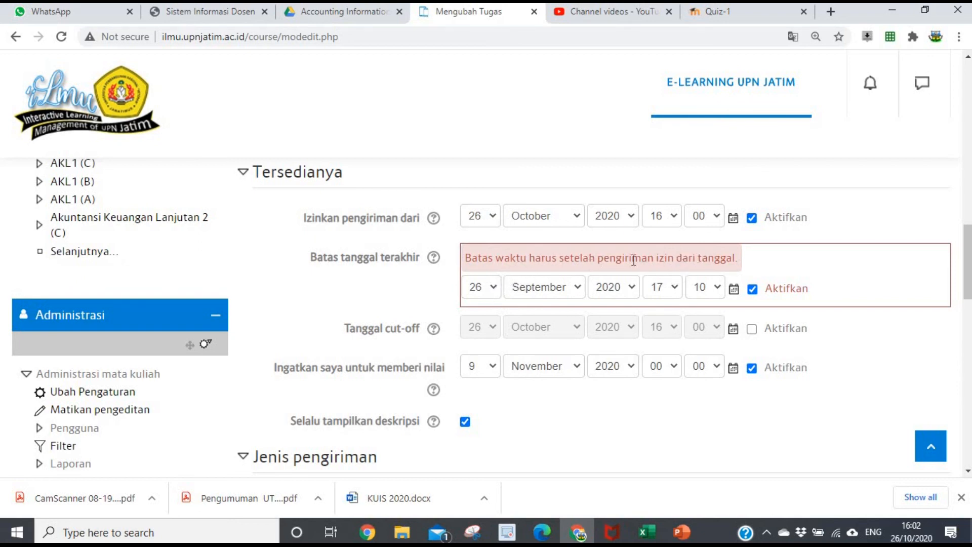
{"action": "left_click", "coordinate": [579, 293]}
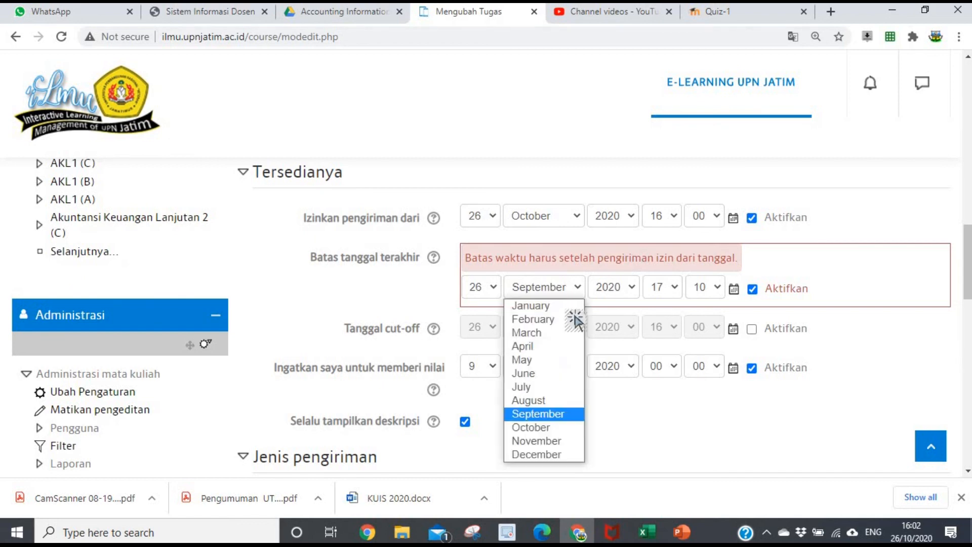
{"action": "left_click", "coordinate": [550, 424]}
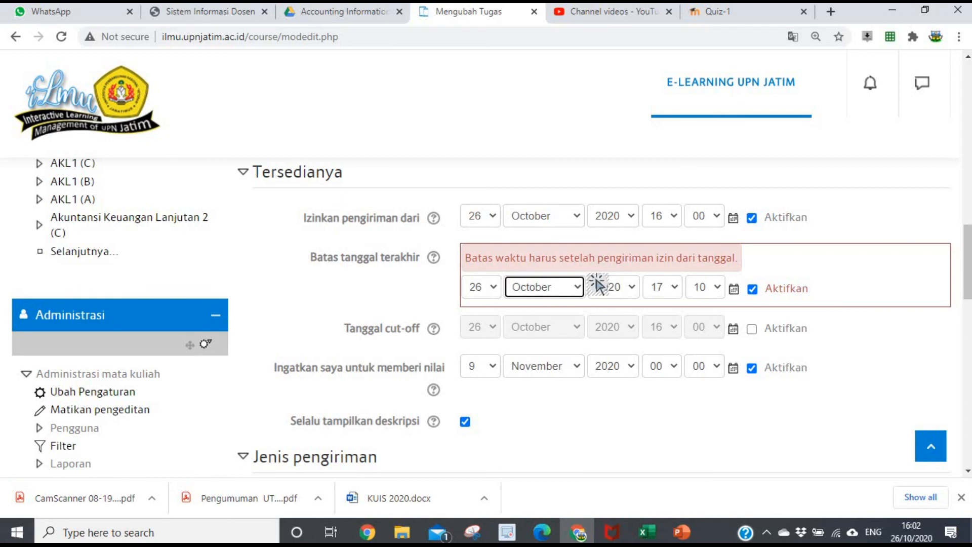
{"action": "scroll", "coordinate": [605, 284], "scroll_direction": "down", "scroll_amount": 15}
{"action": "scroll", "coordinate": [592, 324], "scroll_direction": "down", "scroll_amount": 1}
{"action": "left_click", "coordinate": [575, 340]}
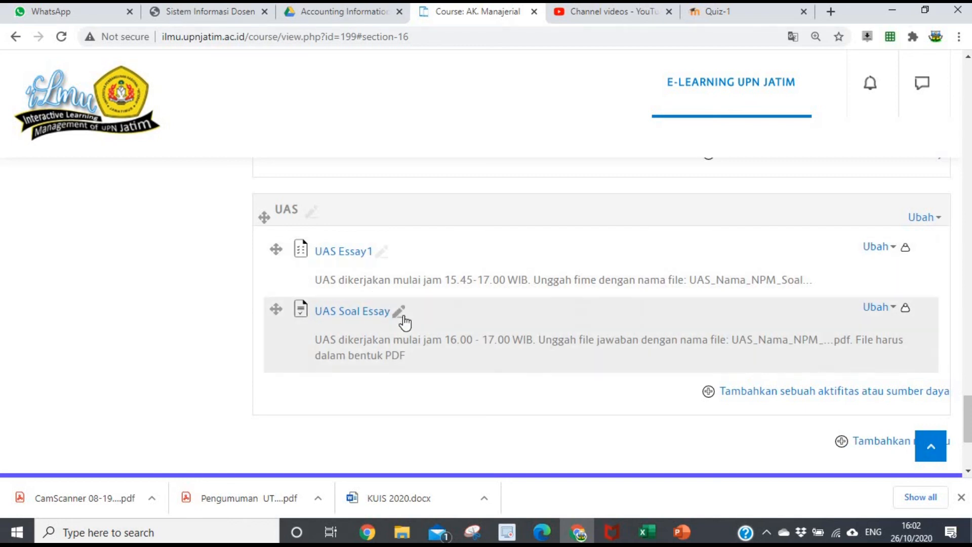
- Hide the UAS Soal Essay assignment from students in the UAS section
{"action": "left_click", "coordinate": [351, 311]}
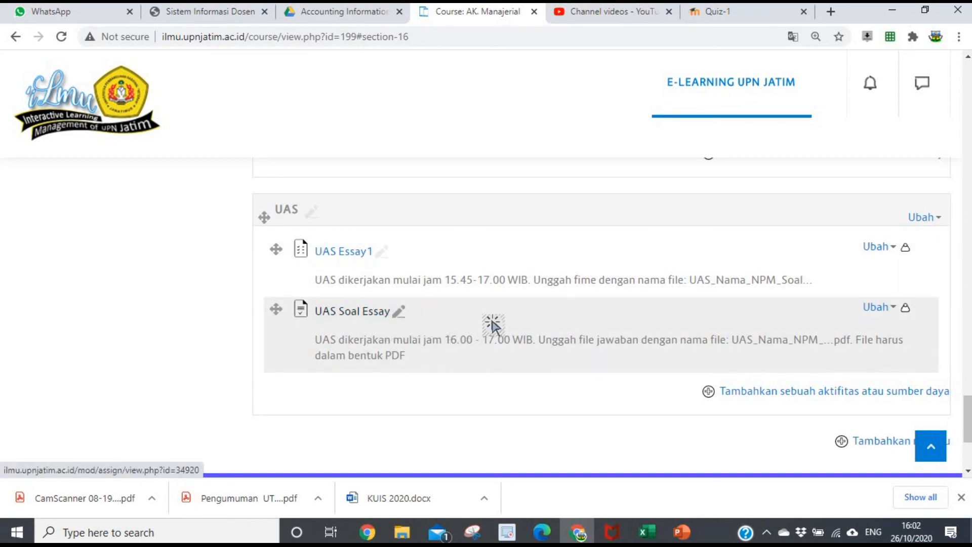
{"action": "left_click", "coordinate": [884, 311]}
{"action": "left_click", "coordinate": [857, 348]}
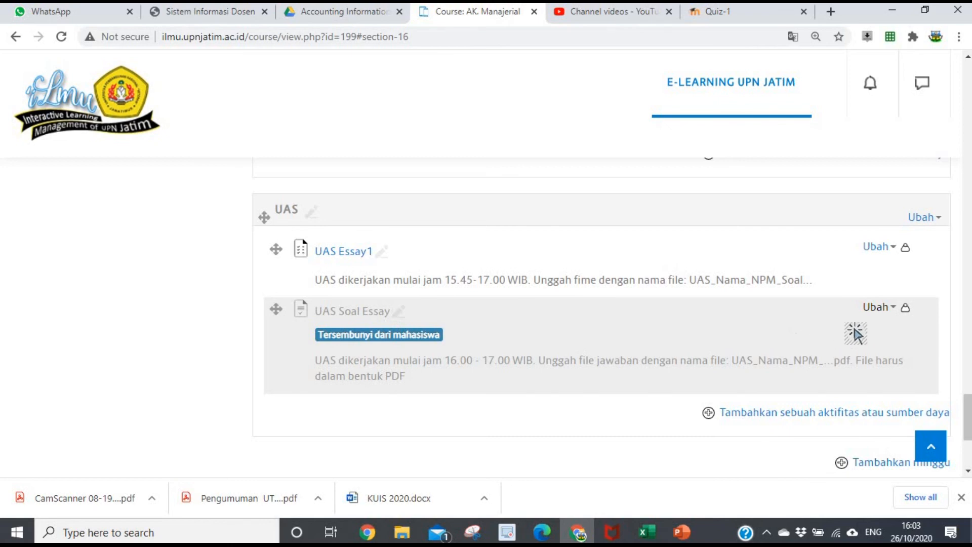
- Make the UAS Soal Essay assignment visible to students and hide it once more
{"action": "left_click", "coordinate": [886, 310]}
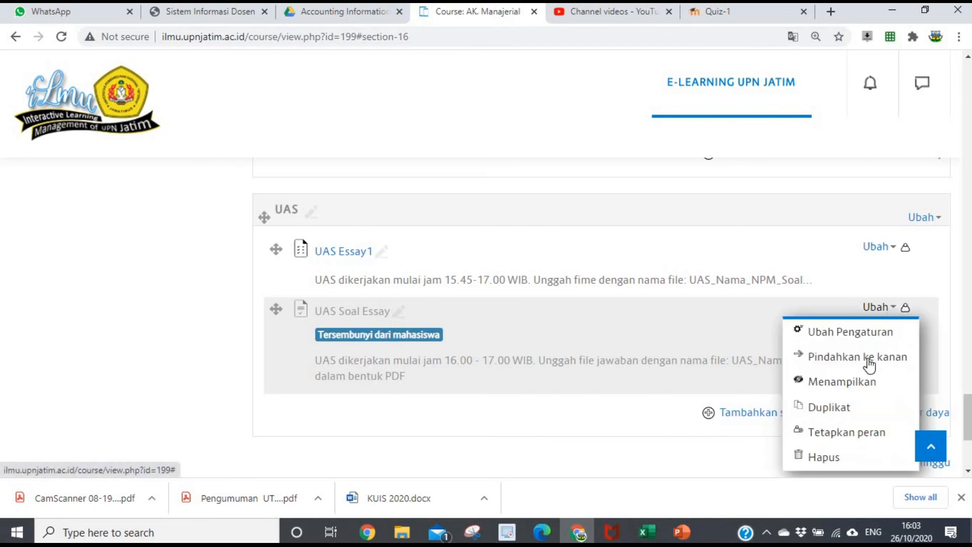
{"action": "left_click", "coordinate": [836, 386]}
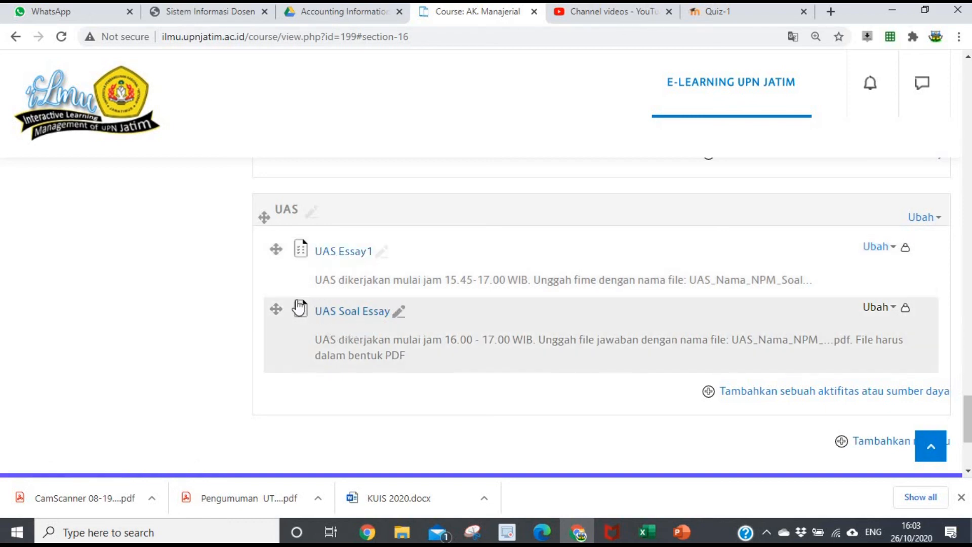
{"action": "left_click", "coordinate": [876, 308]}
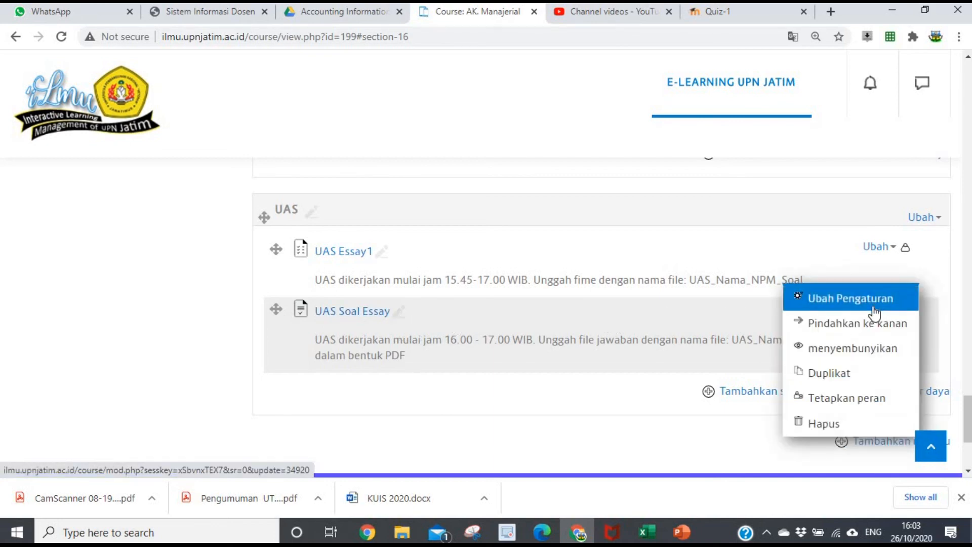
{"action": "left_click", "coordinate": [844, 348]}
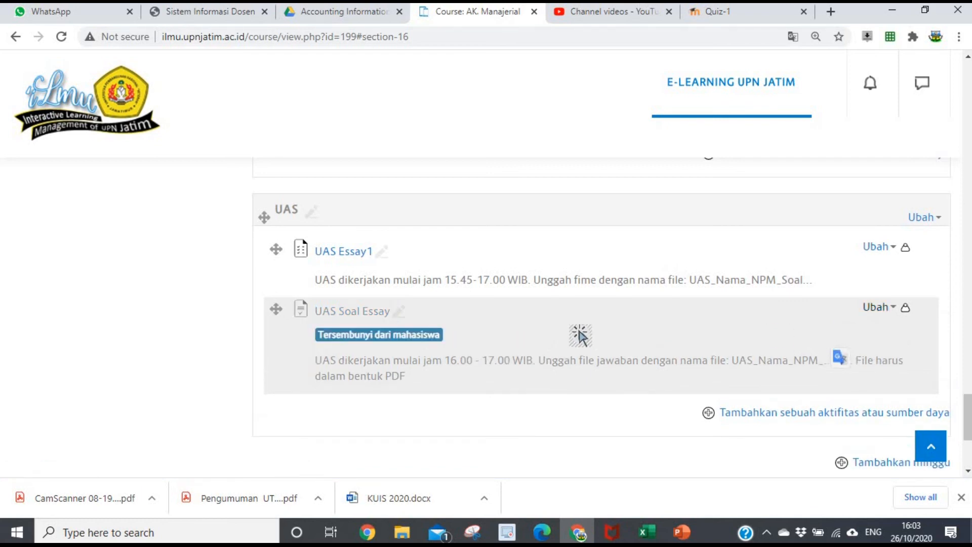